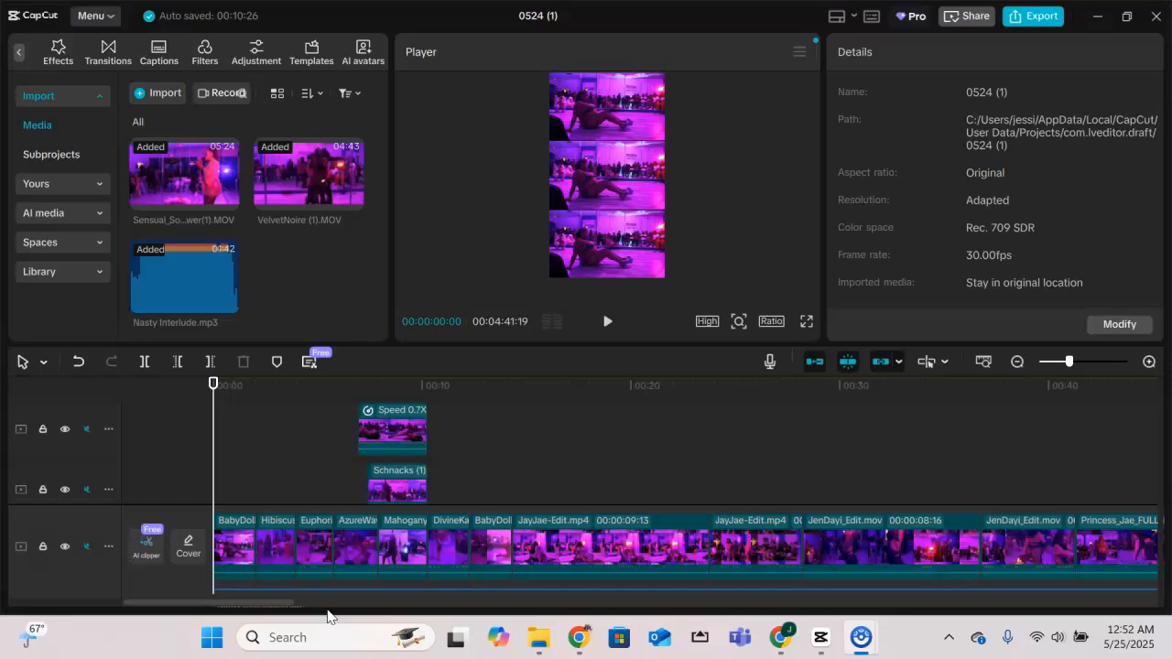
- Look through all the imported video clips and the Nasty Interlude.mp3 audio file in the project media
{"action": "left_click", "coordinate": [382, 332]}
{"action": "left_click_drag", "start_coordinate": [383, 334], "coordinate": [372, 158]}
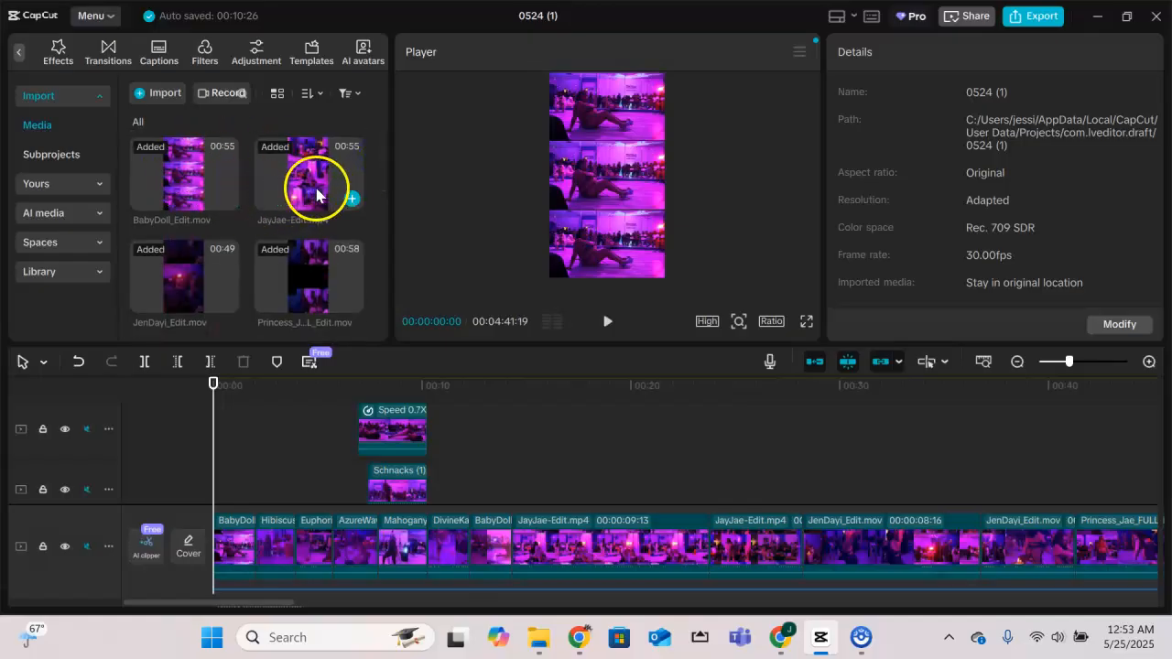
{"action": "left_click", "coordinate": [384, 158]}
{"action": "left_click_drag", "start_coordinate": [384, 158], "coordinate": [381, 243]}
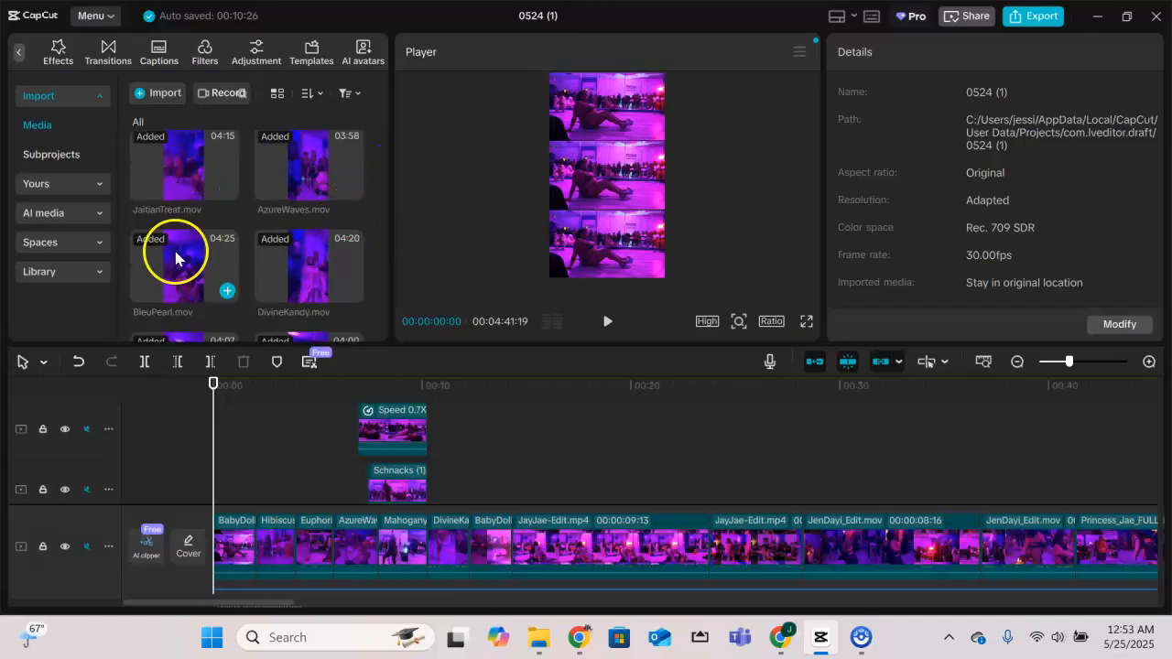
{"action": "left_click_drag", "start_coordinate": [385, 243], "coordinate": [385, 293]}
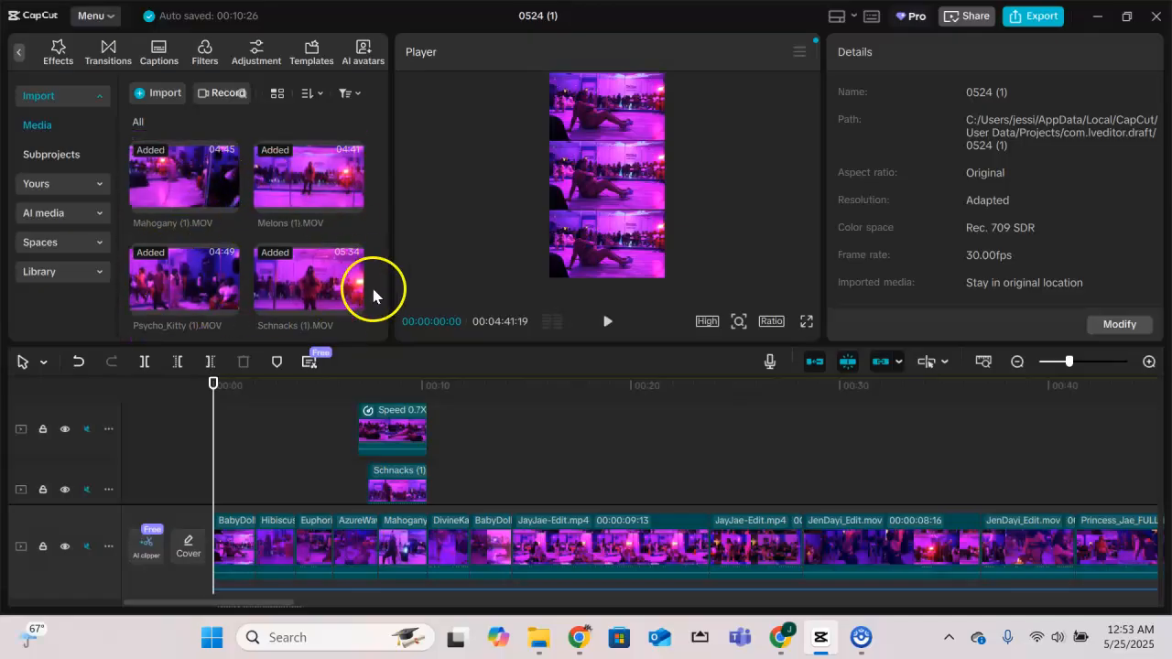
{"action": "left_click_drag", "start_coordinate": [384, 305], "coordinate": [385, 335]}
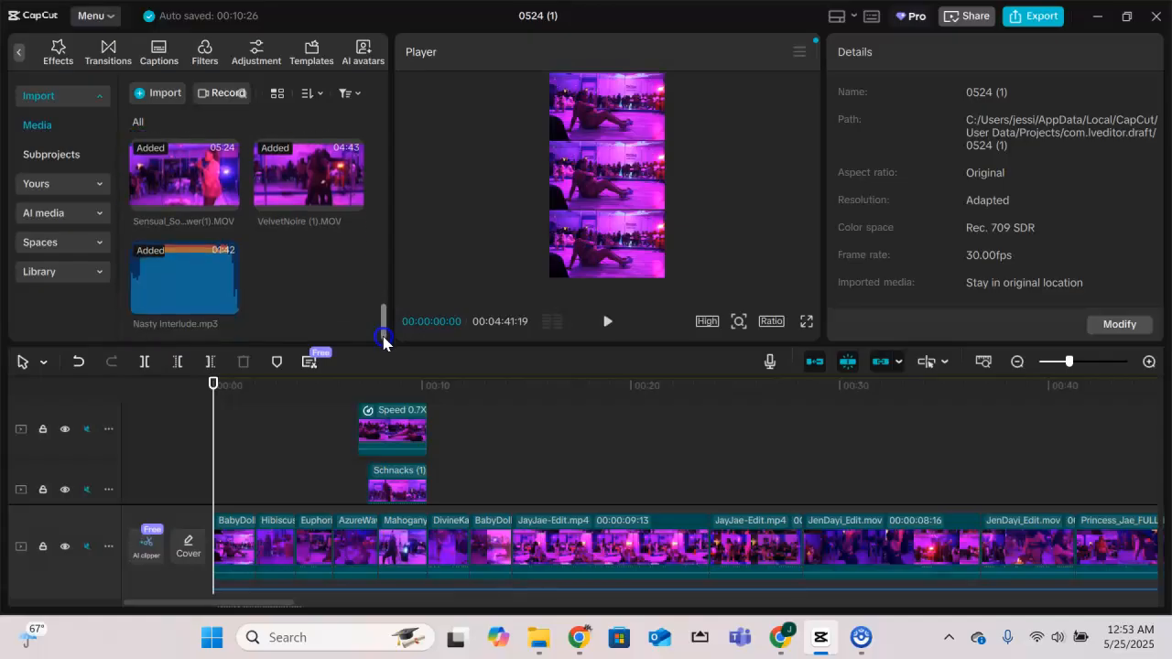
{"action": "left_click", "coordinate": [186, 286]}
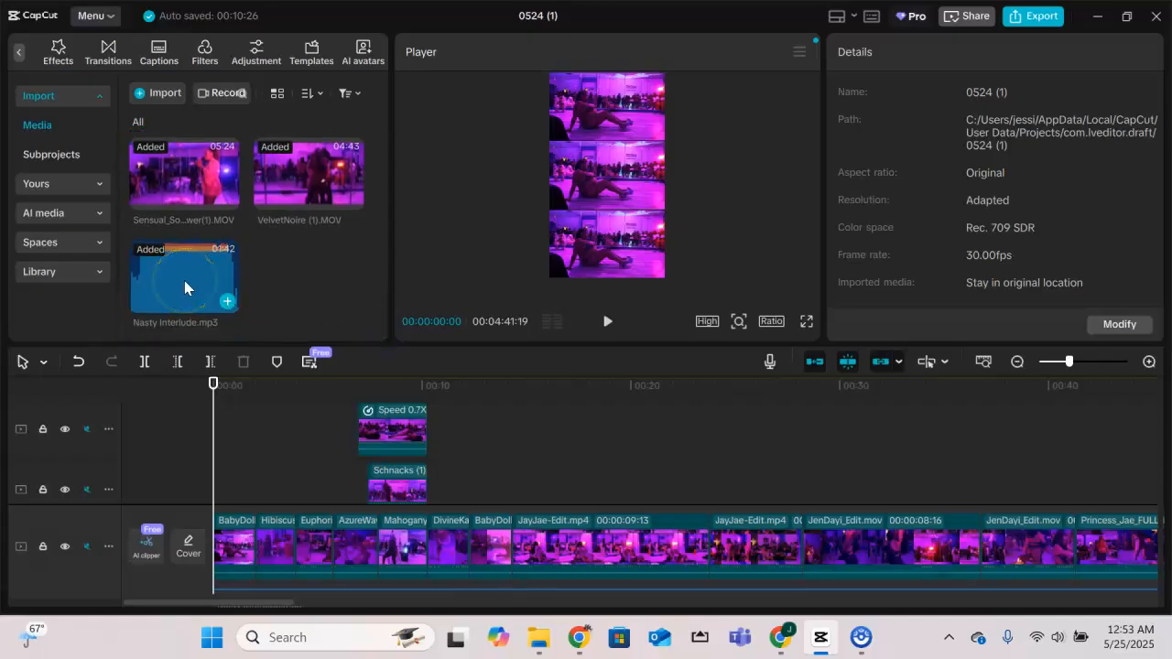
{"action": "left_click", "coordinate": [292, 287]}
- Inspect the first two clips on the main track and play the timeline from the start to about the 10-second mark
{"action": "left_click", "coordinate": [236, 545]}
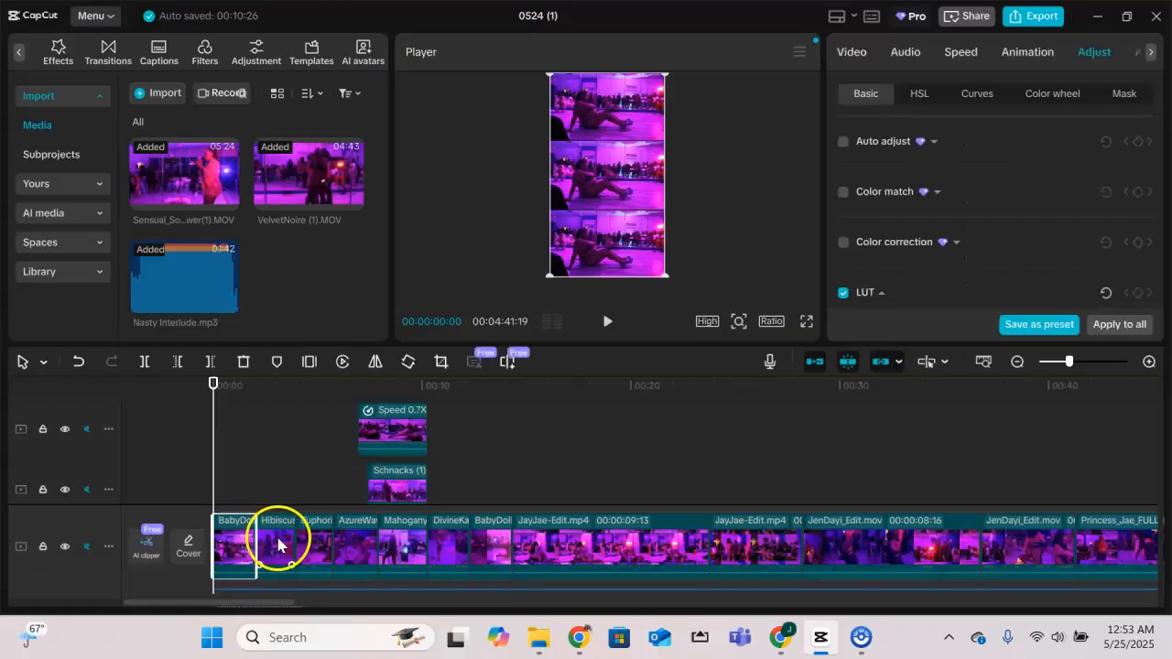
{"action": "left_click", "coordinate": [270, 549]}
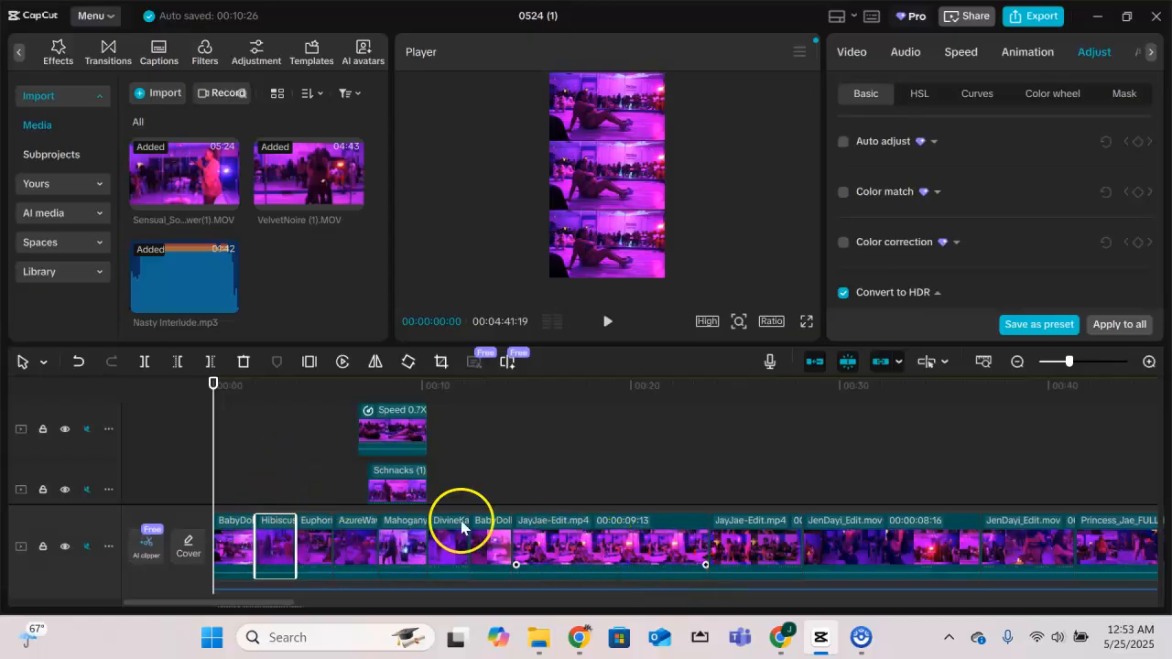
{"action": "left_click", "coordinate": [427, 386]}
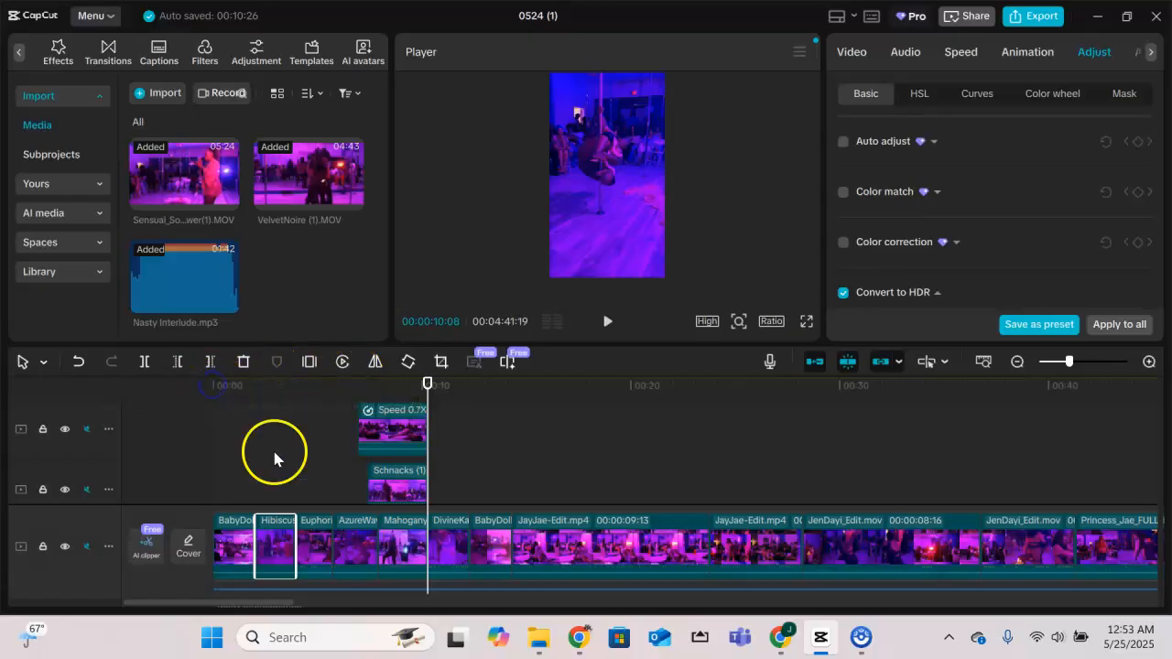
{"action": "left_click", "coordinate": [219, 386]}
{"action": "left_click_drag", "start_coordinate": [219, 401], "coordinate": [213, 402]}
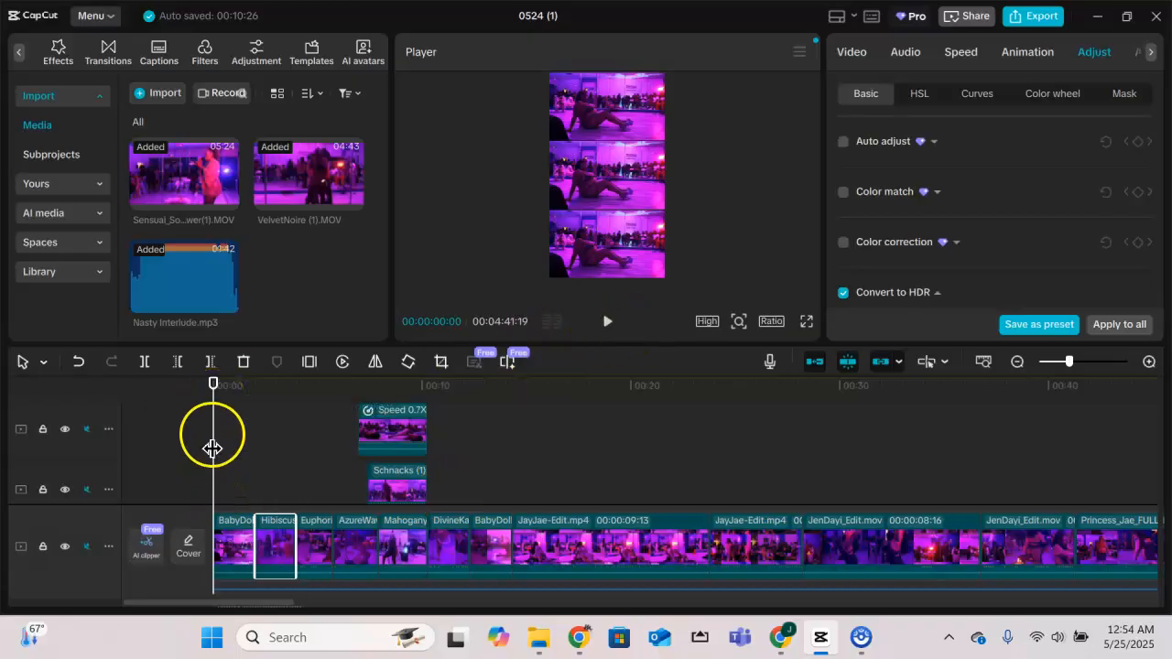
{"action": "key", "text": "space"}
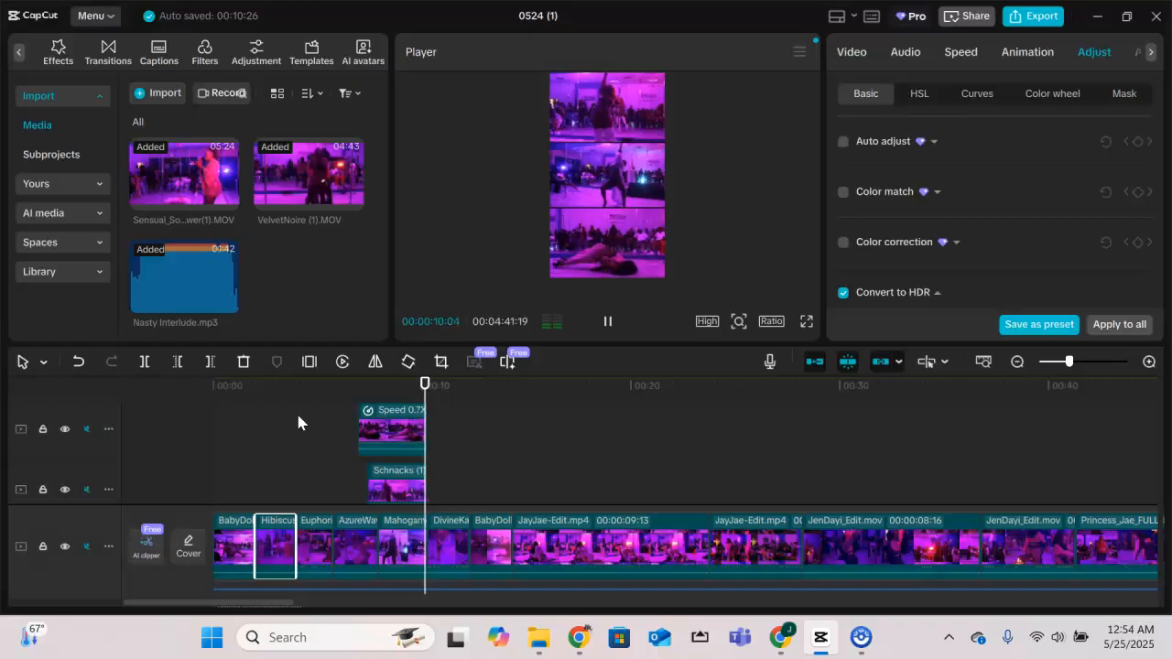
{"action": "key", "text": "space"}
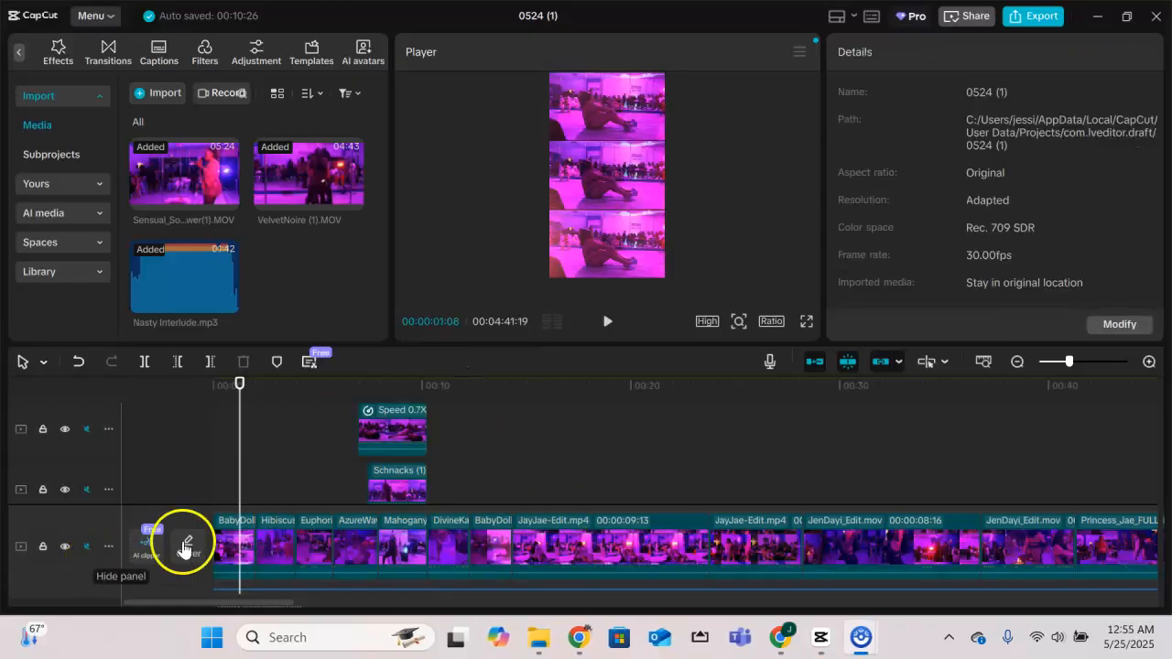
- Return the playhead to the start and preview the edit up to about 15 seconds
{"action": "left_click", "coordinate": [214, 450]}
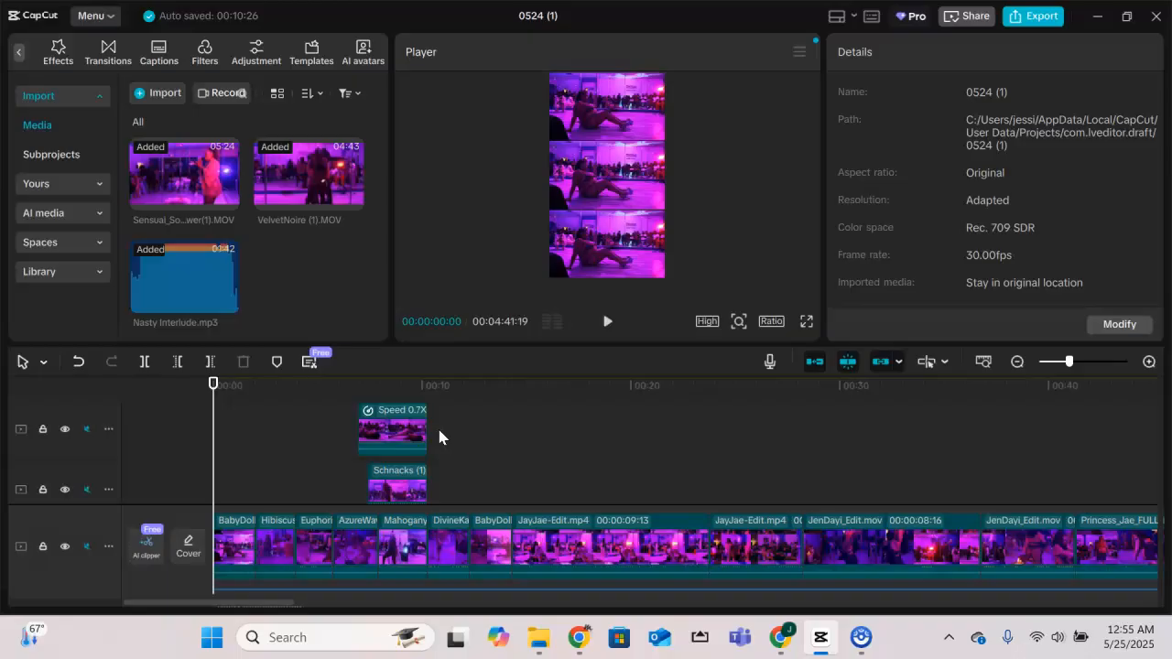
{"action": "left_click", "coordinate": [126, 492]}
{"action": "left_click", "coordinate": [360, 441]}
{"action": "left_click", "coordinate": [289, 462]}
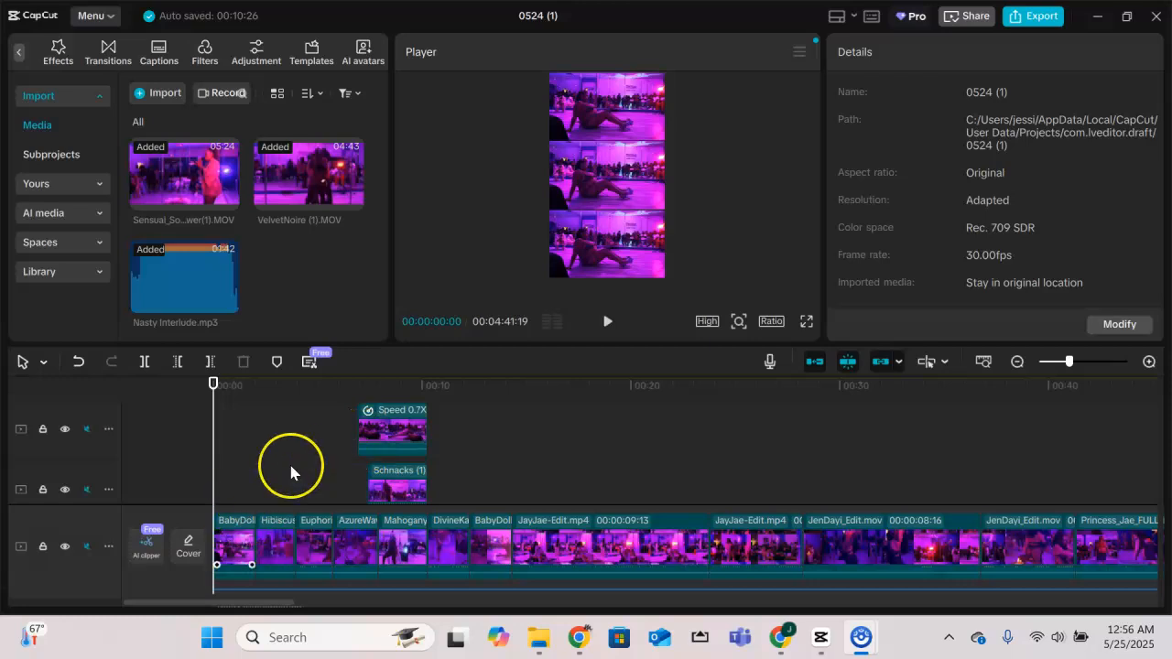
{"action": "left_click", "coordinate": [211, 432]}
{"action": "key", "text": "space"}
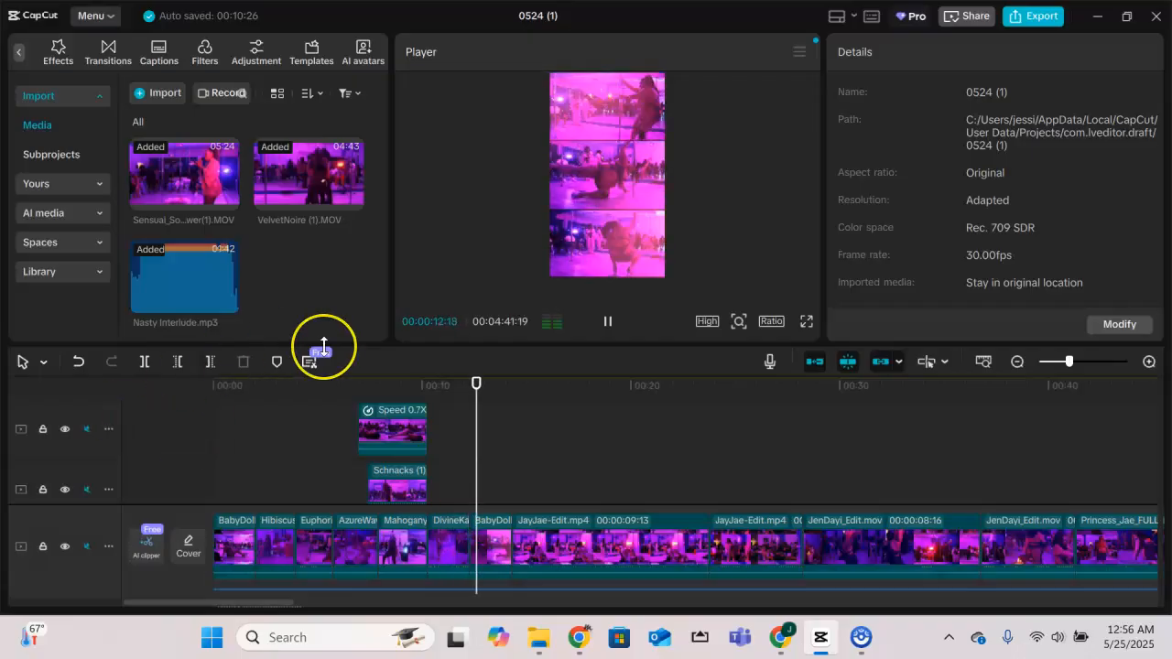
{"action": "key", "text": "space"}
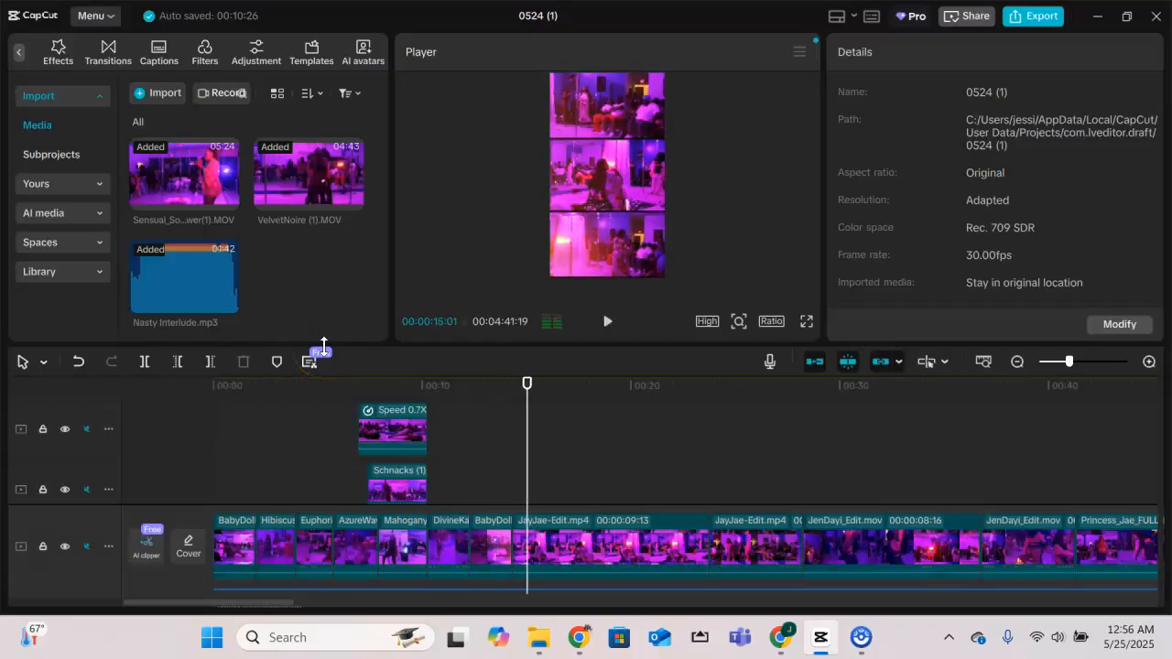
- Move the playhead to about 12 seconds and select the second BabyDoll clip on the main track
{"action": "left_click", "coordinate": [469, 398]}
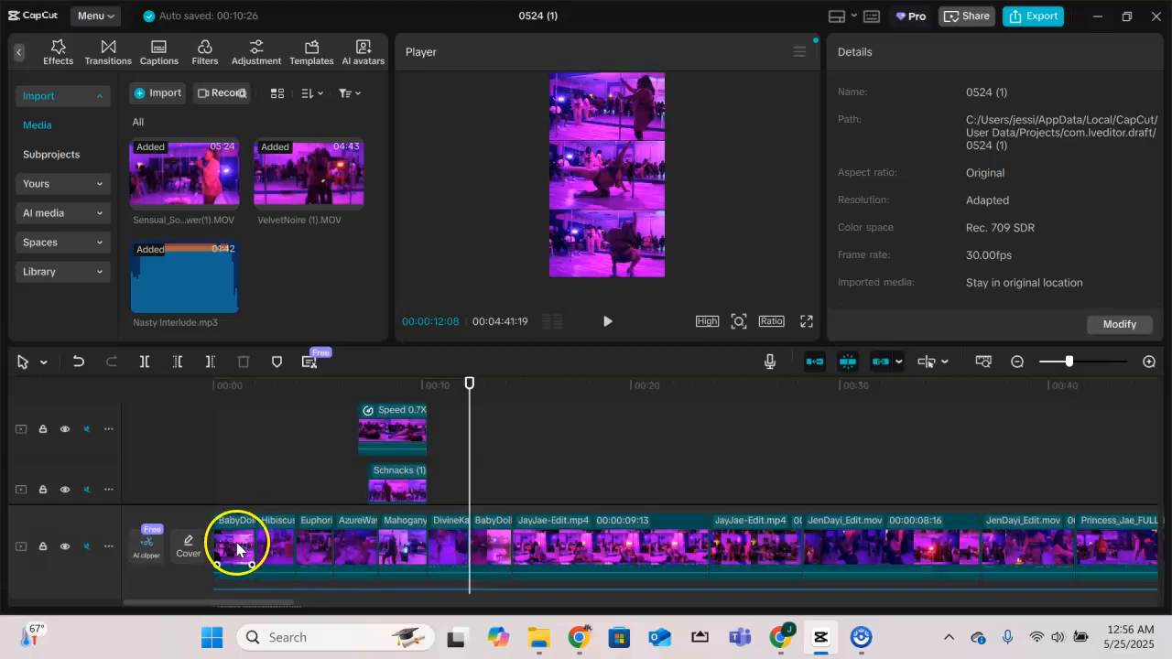
{"action": "left_click", "coordinate": [482, 547]}
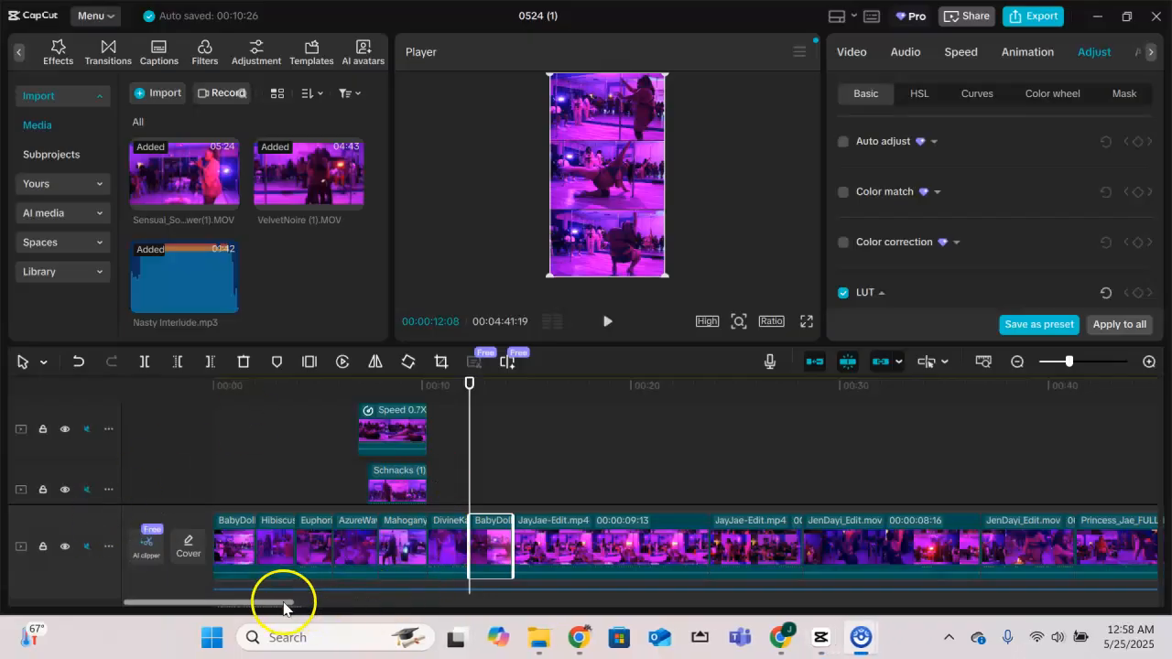
{"action": "mouse_move", "coordinate": [283, 605]}
{"action": "left_mouse_down"}
{"action": "mouse_move", "coordinate": [321, 584]}
{"action": "mouse_move", "coordinate": [279, 591]}
{"action": "left_mouse_up"}
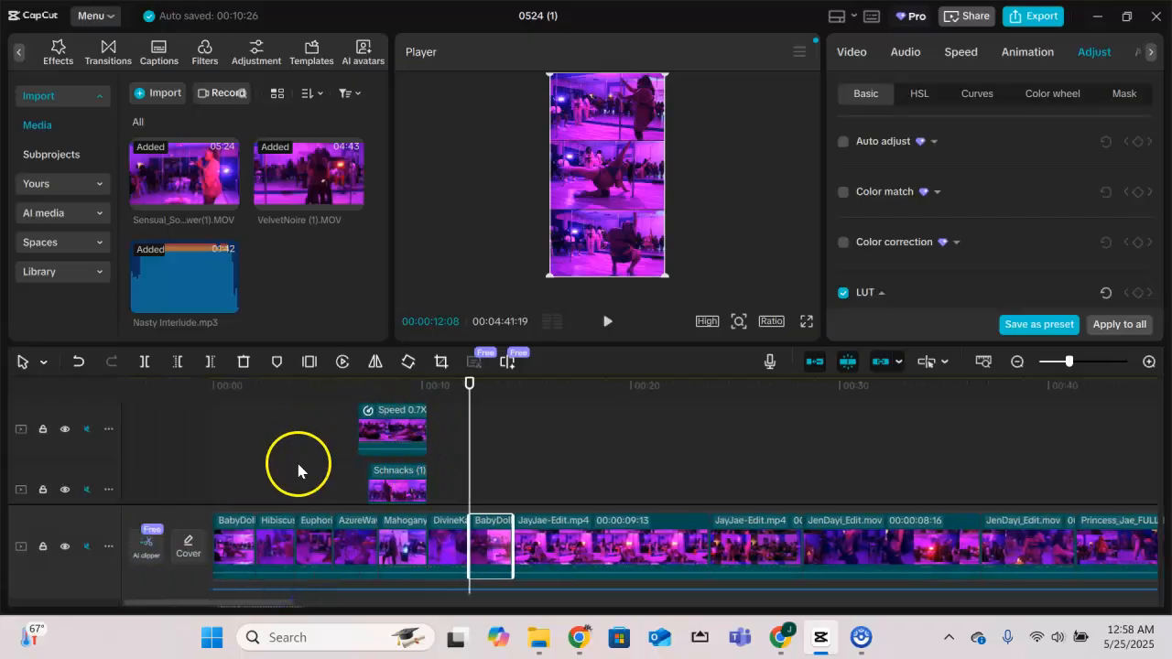
- Scrub back and forth through the first eight seconds to examine the BabyDoll and Hibiscus clips, then clear the clip selection
{"action": "left_click", "coordinate": [375, 399]}
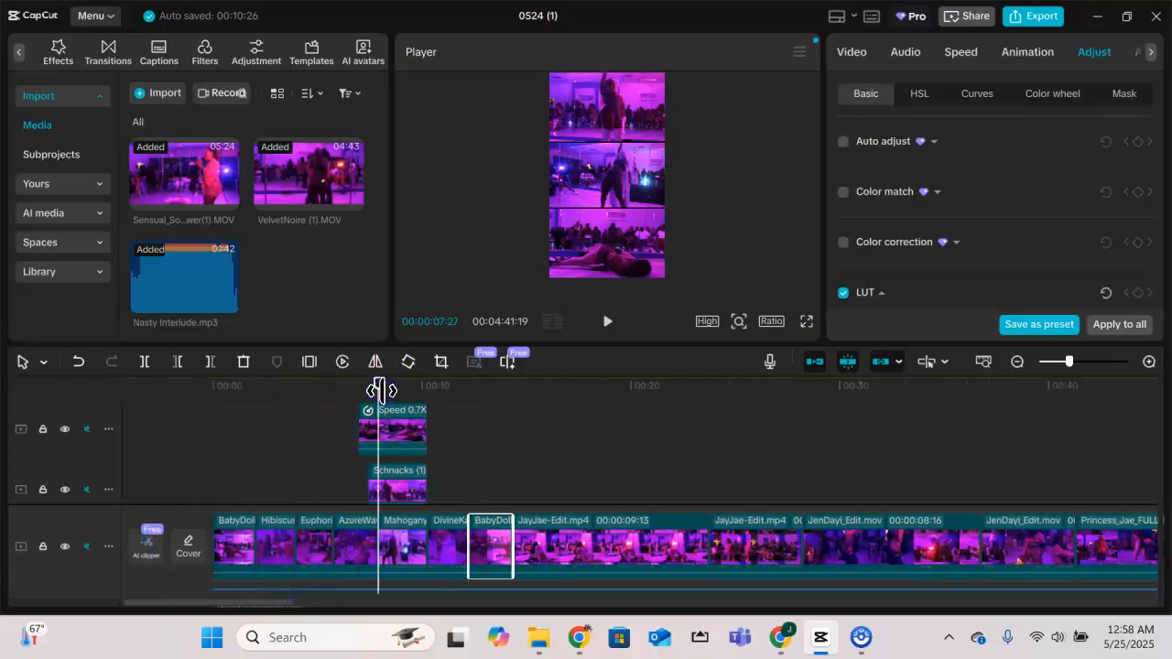
{"action": "mouse_move", "coordinate": [262, 387]}
{"action": "left_mouse_down"}
{"action": "mouse_move", "coordinate": [210, 400]}
{"action": "mouse_move", "coordinate": [253, 408]}
{"action": "left_mouse_up"}
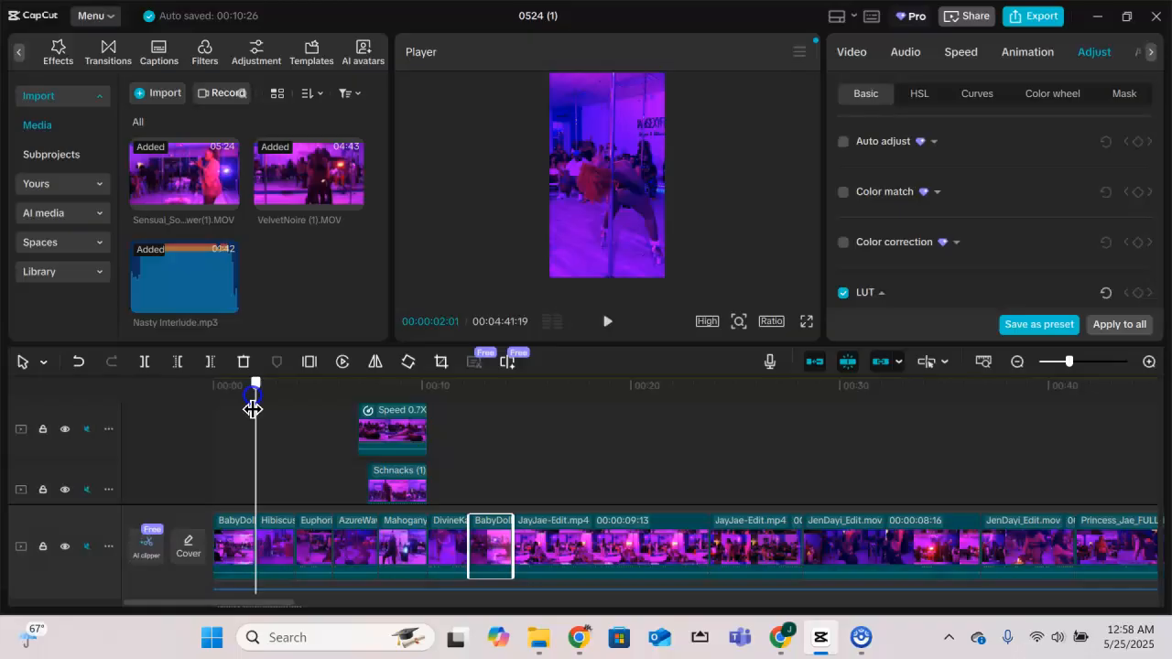
{"action": "left_click_drag", "start_coordinate": [252, 408], "coordinate": [222, 422]}
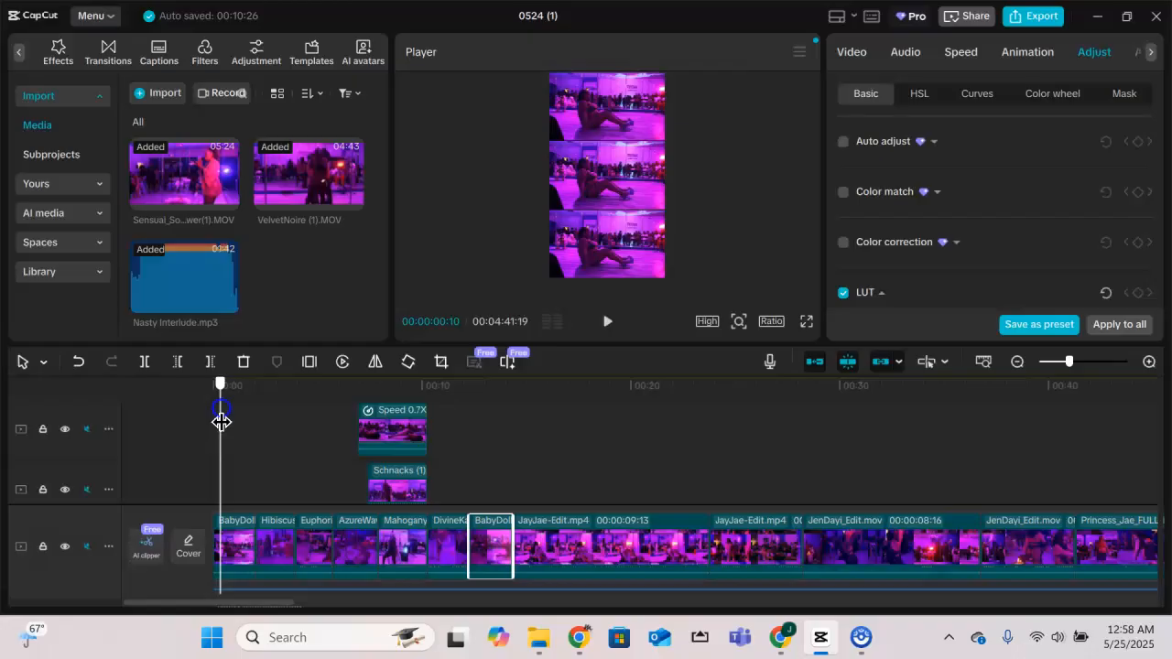
{"action": "left_click_drag", "start_coordinate": [222, 422], "coordinate": [273, 444]}
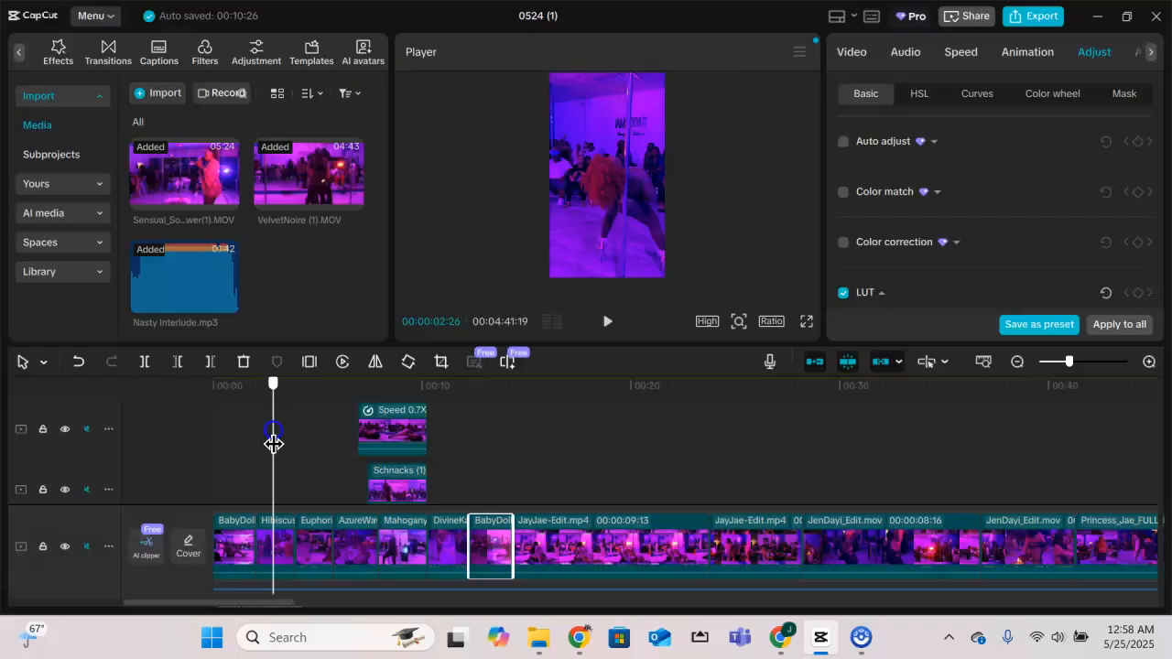
{"action": "left_click_drag", "start_coordinate": [273, 443], "coordinate": [286, 446]}
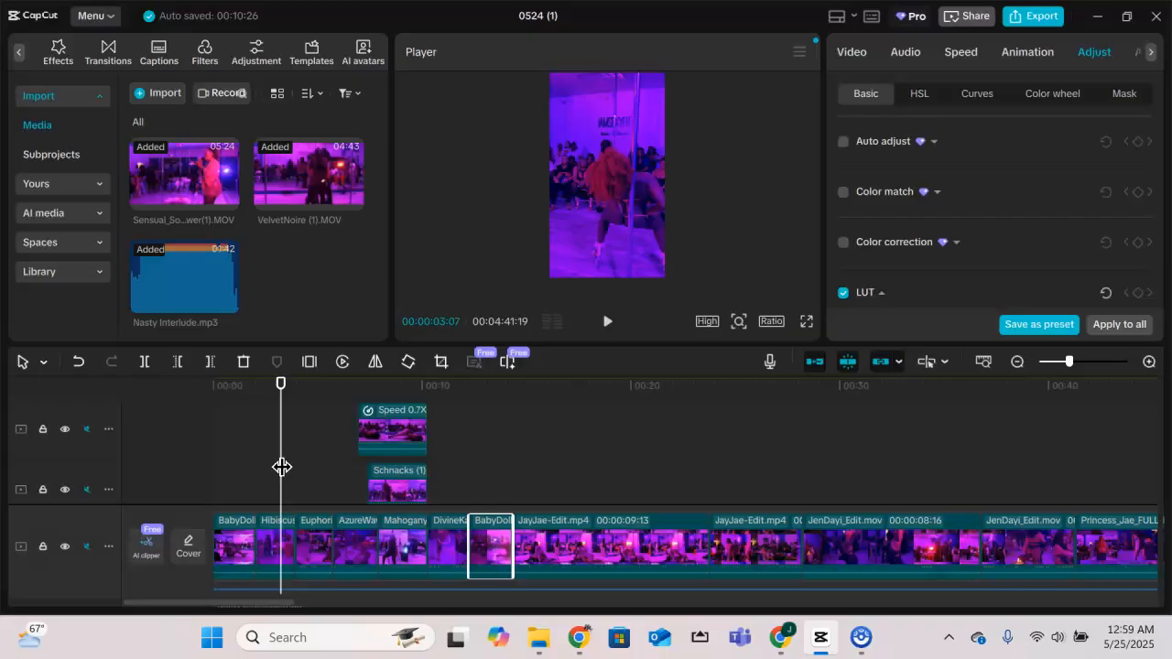
{"action": "left_click_drag", "start_coordinate": [247, 450], "coordinate": [230, 445]}
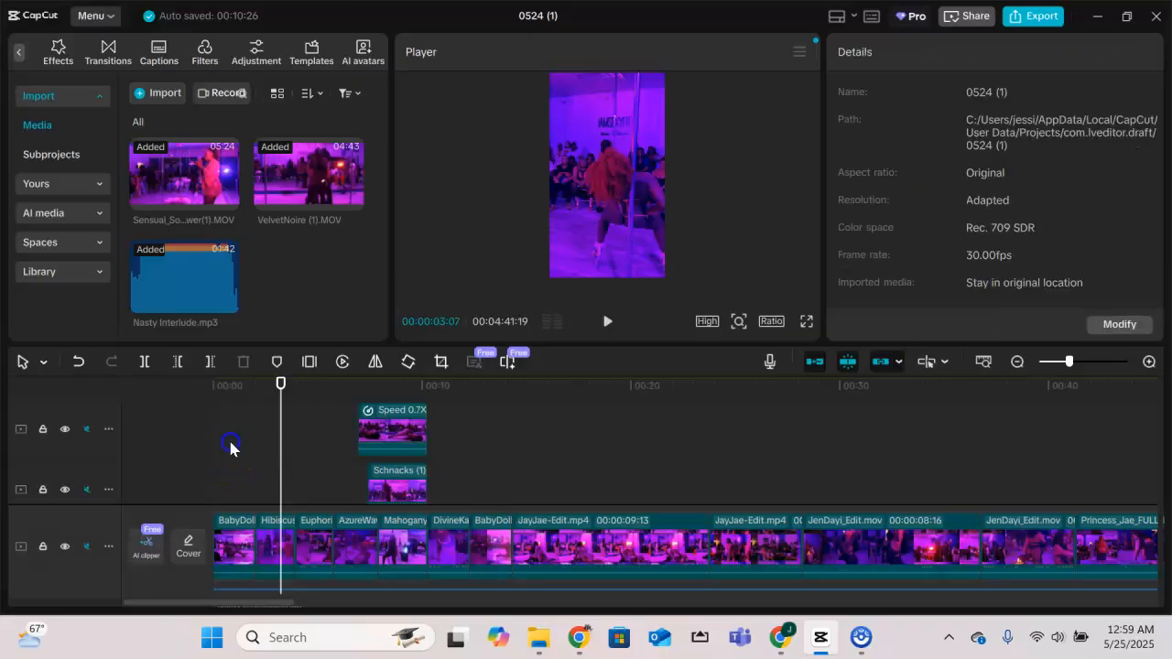
- Scrub from the first second to about 5 seconds and play through the stacked three-clip section, stopping just before 10 seconds
{"action": "left_click", "coordinate": [227, 427]}
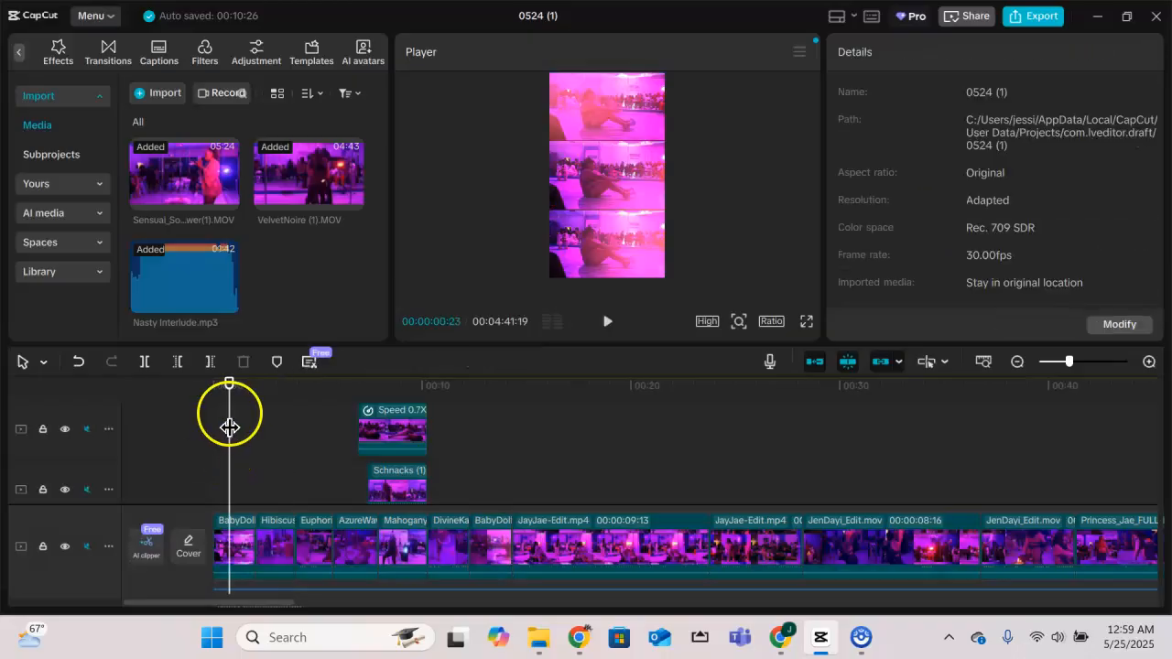
{"action": "left_click_drag", "start_coordinate": [229, 428], "coordinate": [311, 428]}
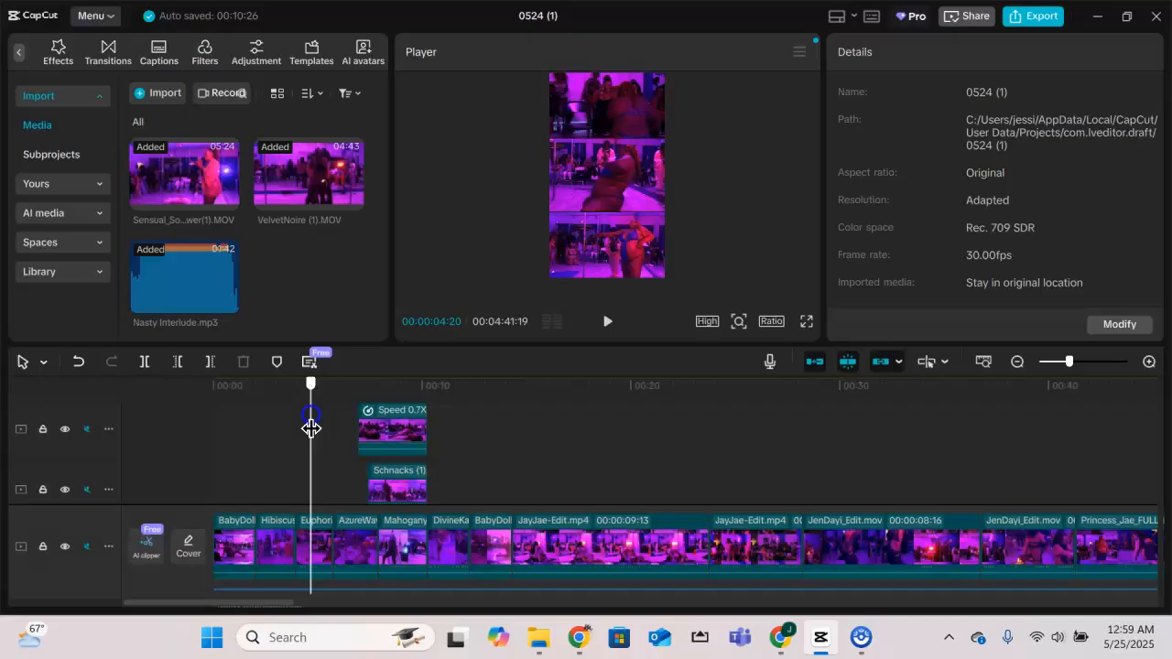
{"action": "mouse_move", "coordinate": [311, 428]}
{"action": "left_mouse_down"}
{"action": "mouse_move", "coordinate": [356, 436]}
{"action": "mouse_move", "coordinate": [358, 421]}
{"action": "mouse_move", "coordinate": [381, 438]}
{"action": "mouse_move", "coordinate": [318, 429]}
{"action": "left_mouse_up"}
{"action": "key", "text": "space"}
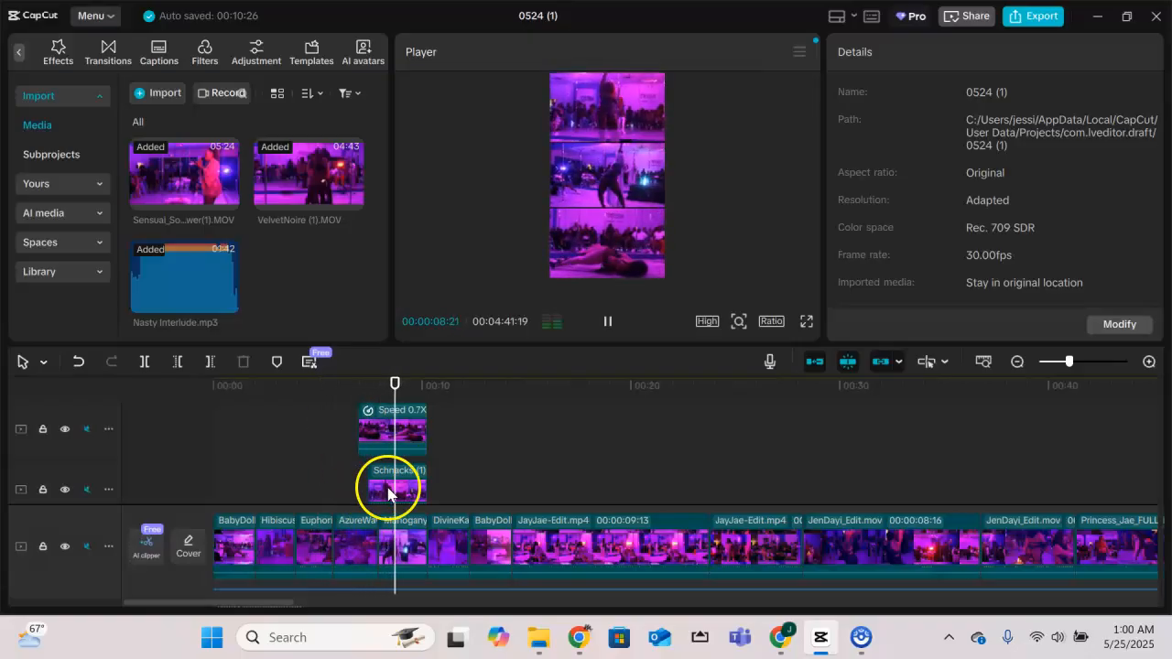
{"action": "key", "text": "space"}
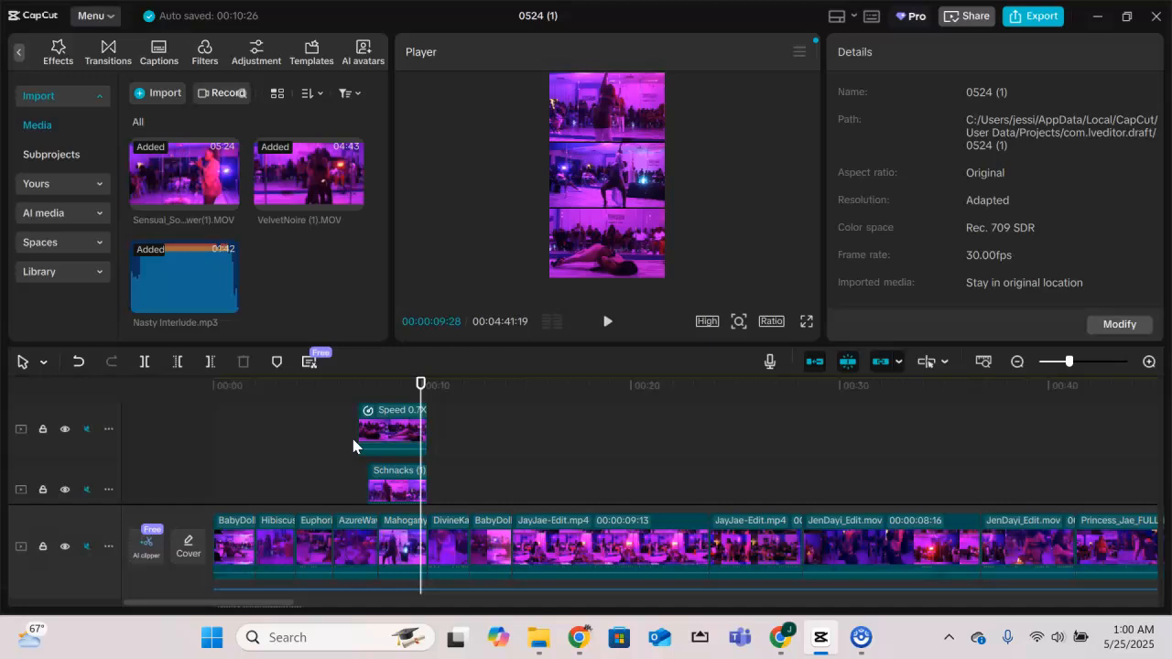
{"action": "left_click", "coordinate": [44, 363]}
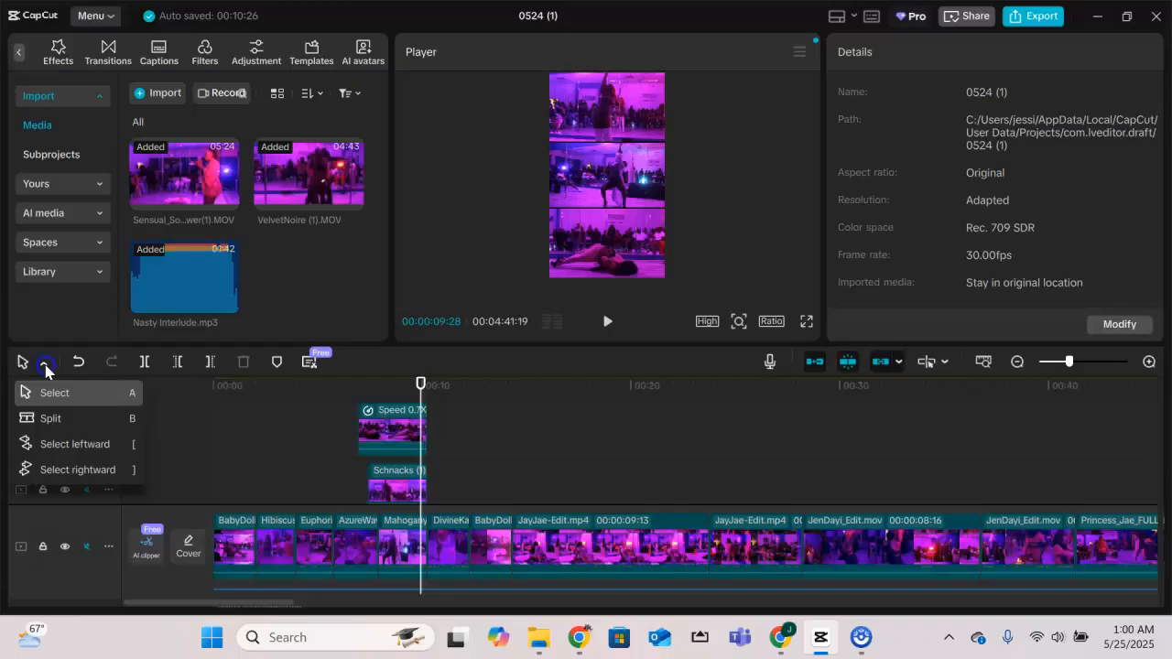
{"action": "left_click", "coordinate": [46, 364]}
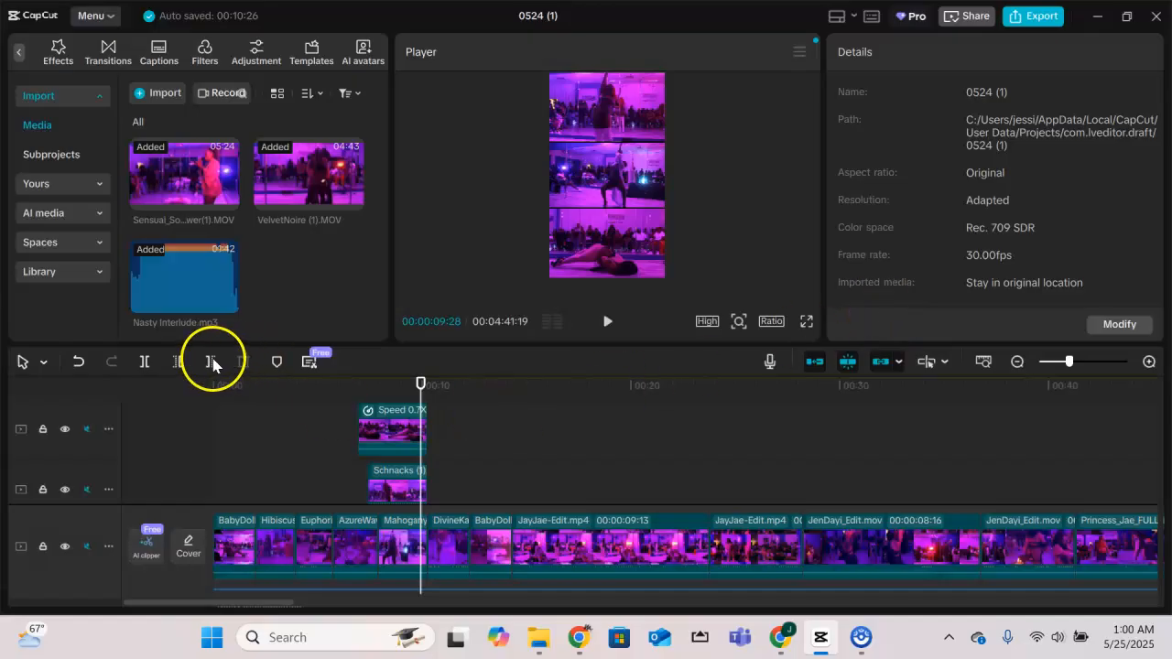
{"action": "left_click", "coordinate": [340, 487]}
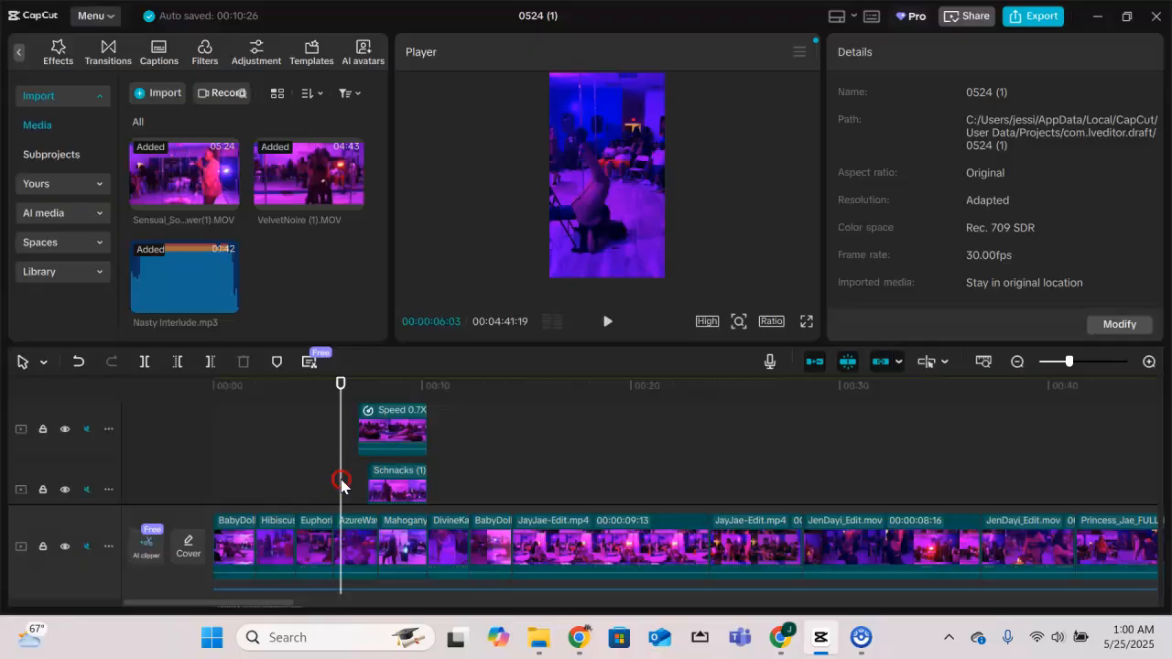
{"action": "right_click", "coordinate": [340, 486]}
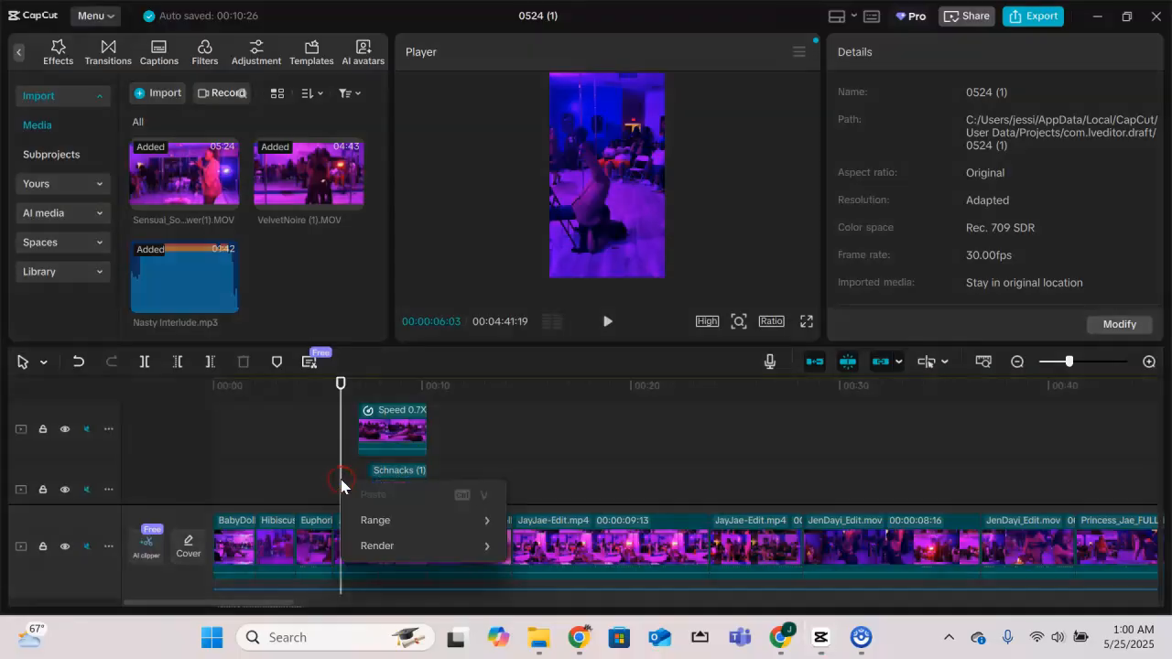
{"action": "left_click", "coordinate": [379, 520]}
{"action": "left_click", "coordinate": [209, 504]}
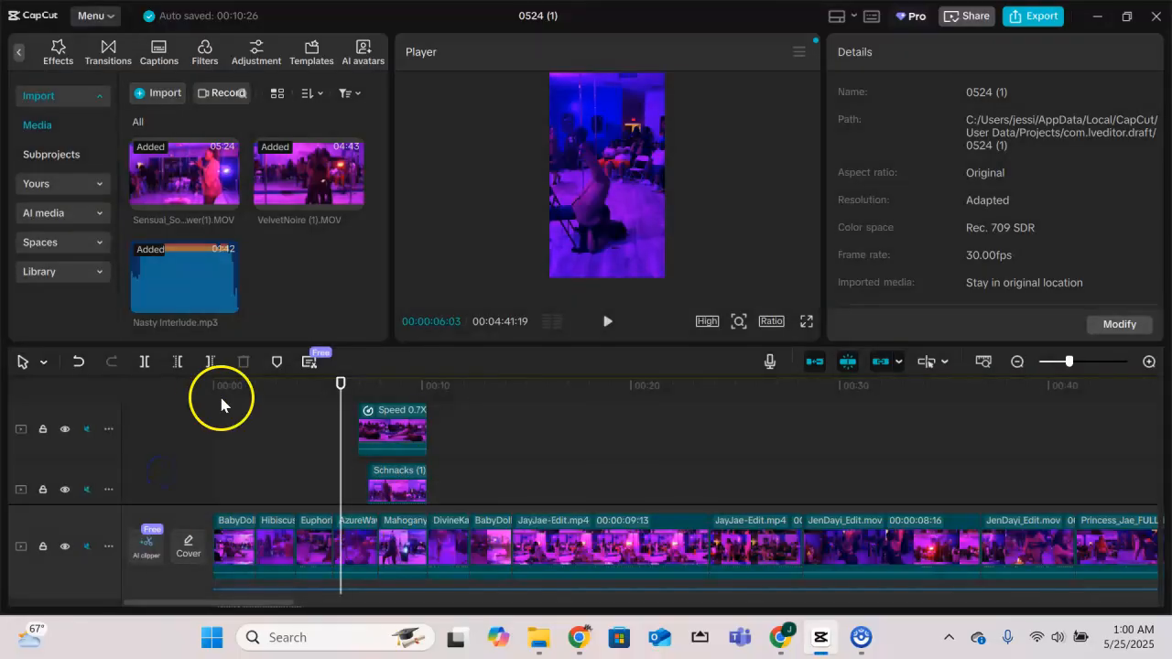
- Browse the stock media library's Green Screen category, then show its Background category
{"action": "left_click", "coordinate": [104, 275]}
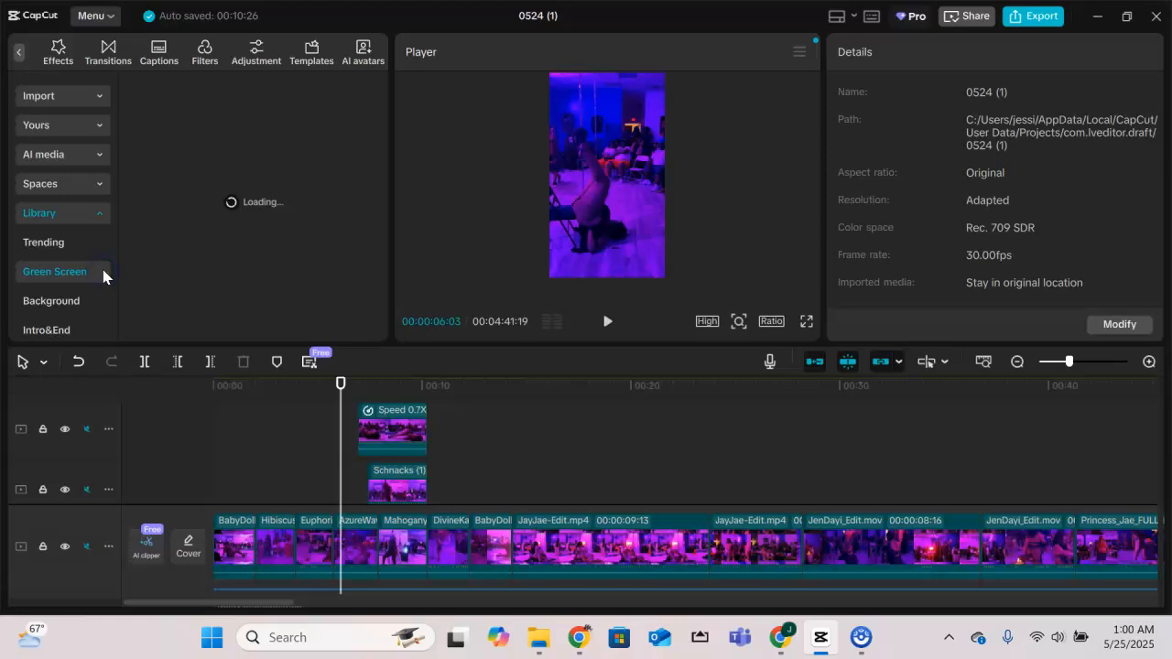
{"action": "left_click", "coordinate": [89, 299]}
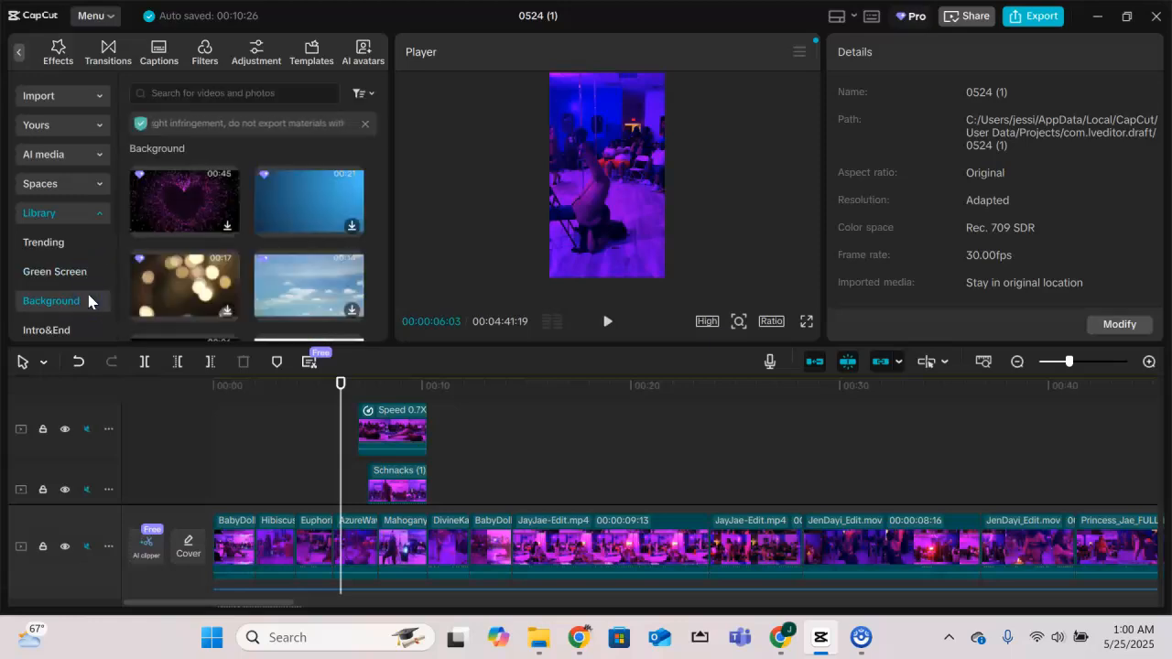
- Collapse the stock library's categories and browse the Spaces and AI media sources, ending on the shared Spaces folders
{"action": "mouse_move", "coordinate": [112, 229]}
{"action": "left_mouse_down"}
{"action": "mouse_move", "coordinate": [114, 293]}
{"action": "mouse_move", "coordinate": [98, 222]}
{"action": "left_mouse_up"}
{"action": "left_click", "coordinate": [95, 214]}
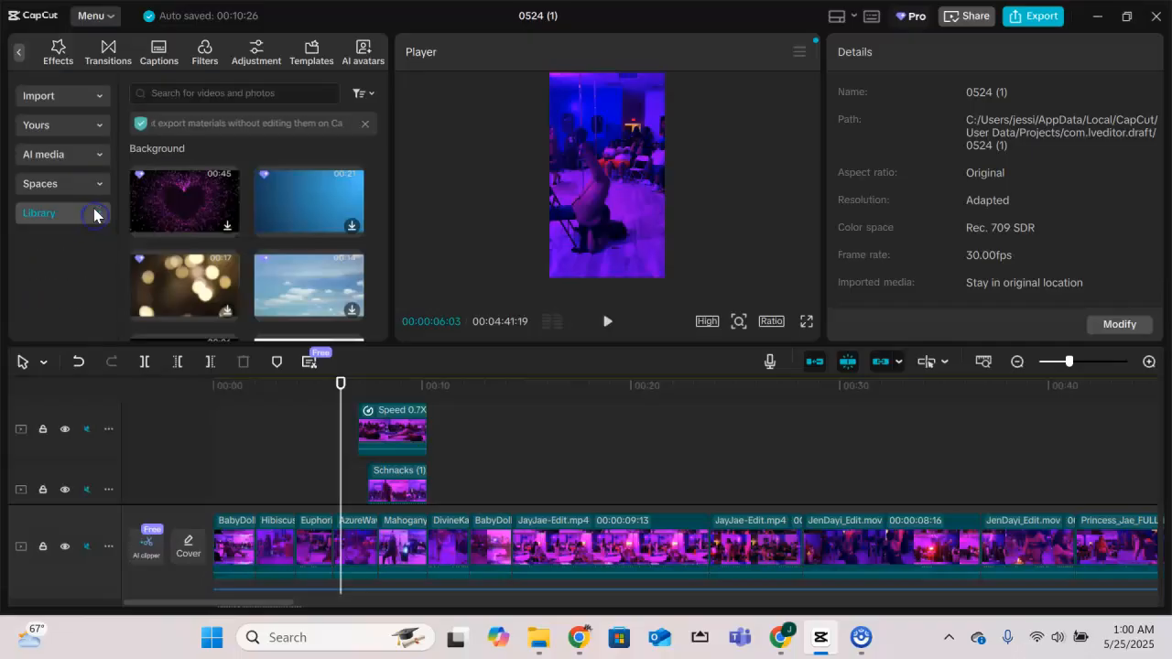
{"action": "left_click", "coordinate": [99, 186]}
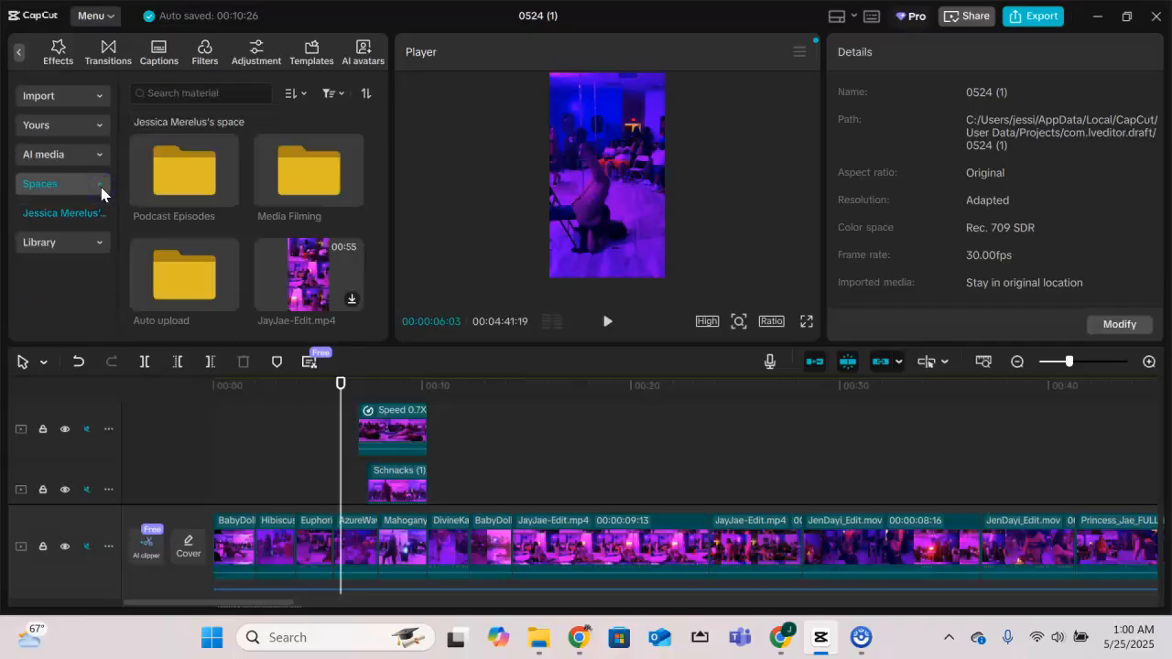
{"action": "left_click", "coordinate": [102, 191]}
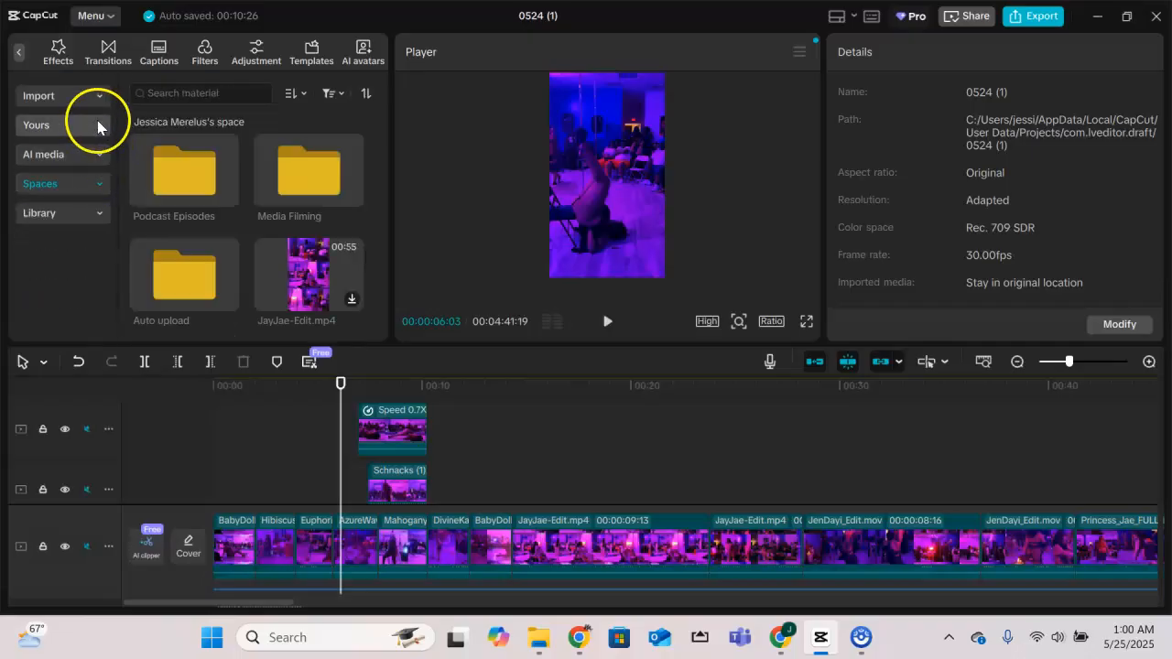
{"action": "left_click", "coordinate": [89, 154]}
{"action": "left_click", "coordinate": [90, 158]}
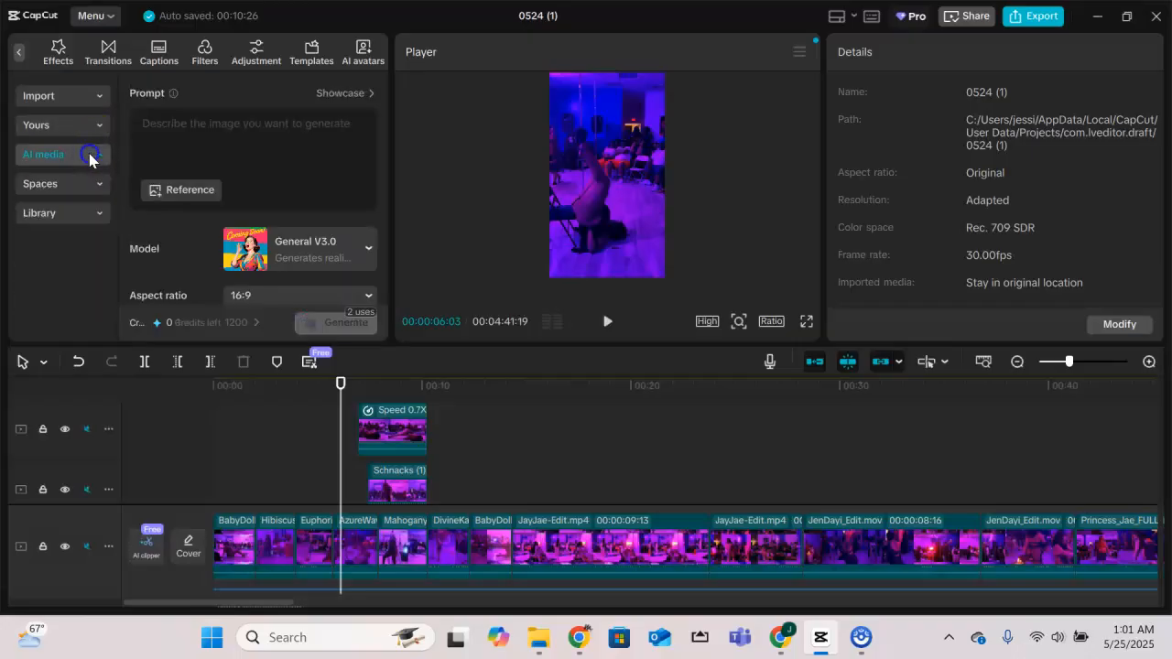
{"action": "left_click", "coordinate": [91, 187]}
{"action": "left_click", "coordinate": [72, 236]}
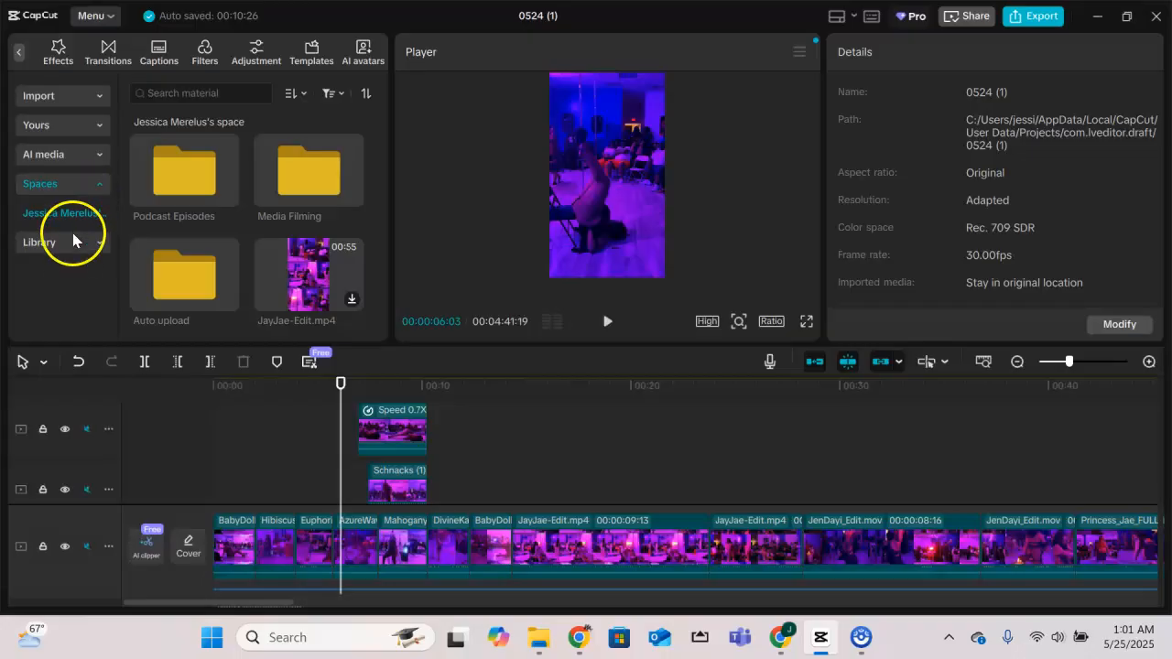
- Show the project's imported media, open and cancel the file import dialog, and bring the first editing categories back into view
{"action": "left_click", "coordinate": [62, 97]}
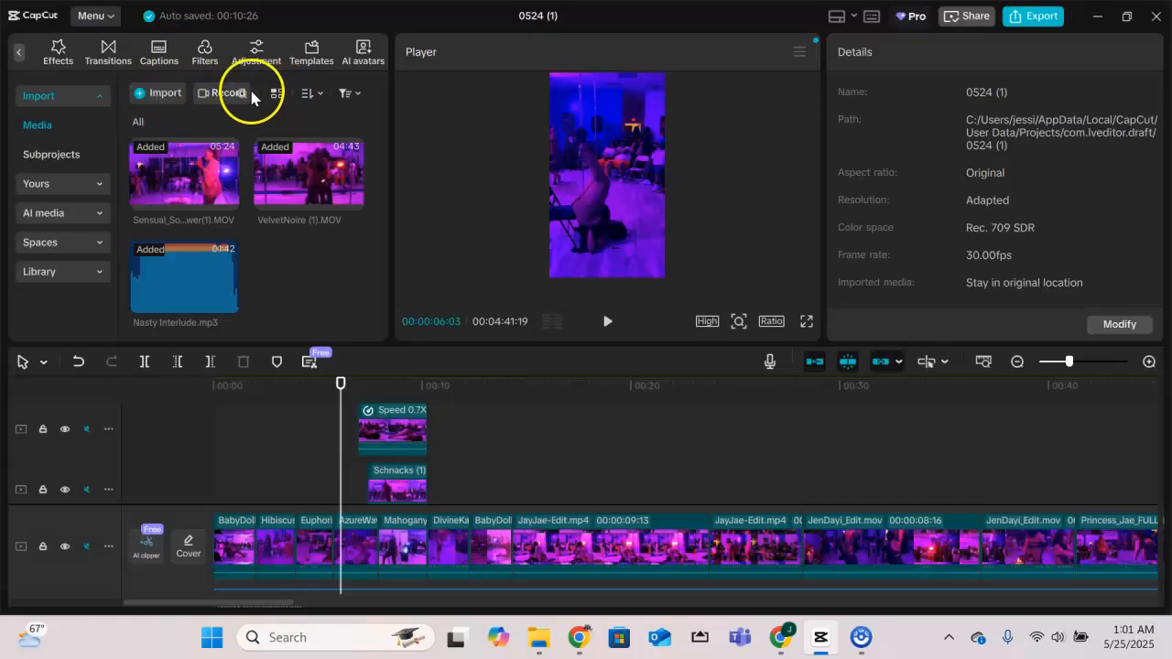
{"action": "left_click", "coordinate": [144, 98]}
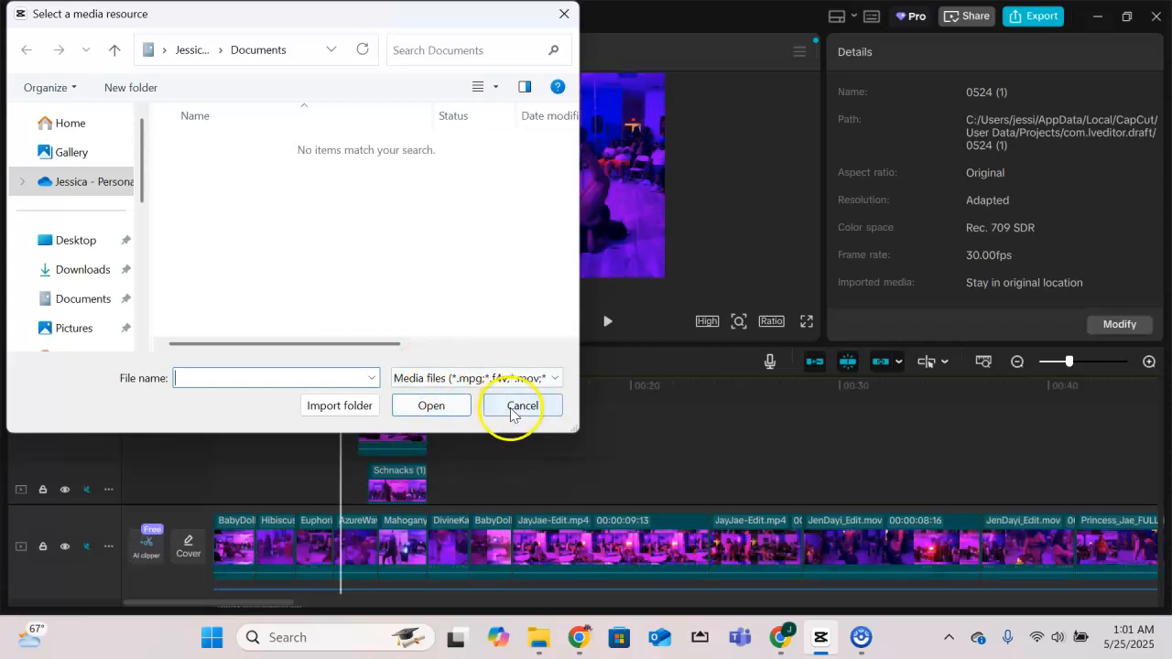
{"action": "left_click", "coordinate": [513, 408]}
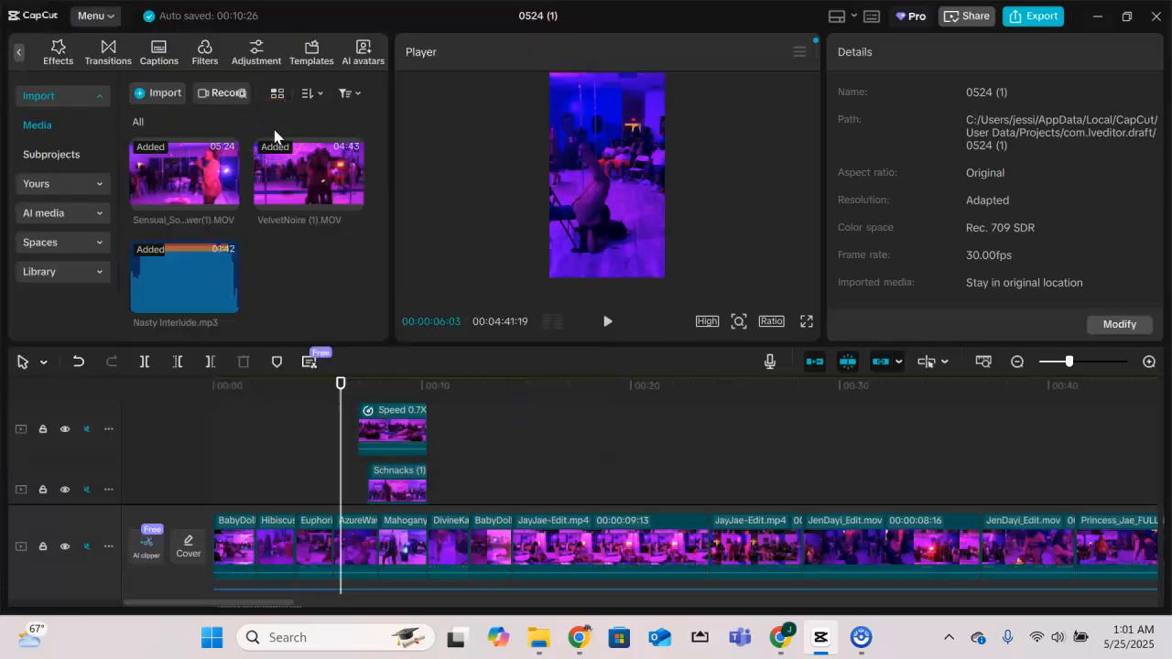
{"action": "left_click", "coordinate": [18, 52]}
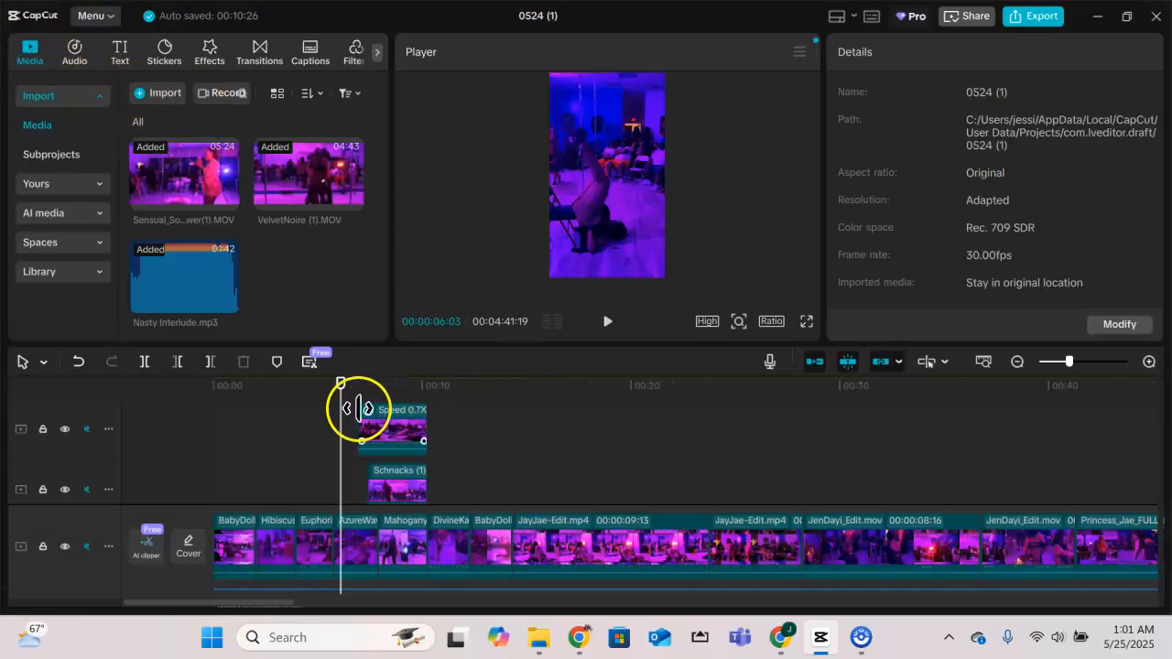
- Play the stacked section from about 6 to past 12 seconds, then set the playhead to 11 seconds and select the DivineKa clip
{"action": "key", "text": "space"}
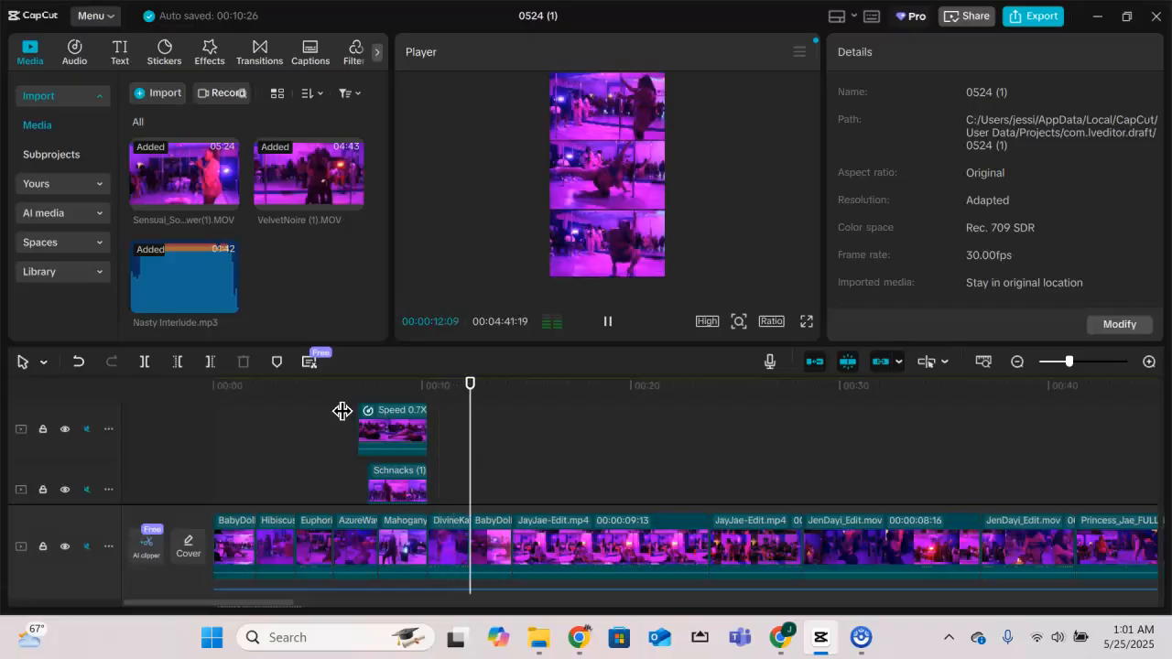
{"action": "key", "text": "space"}
{"action": "left_click", "coordinate": [444, 487]}
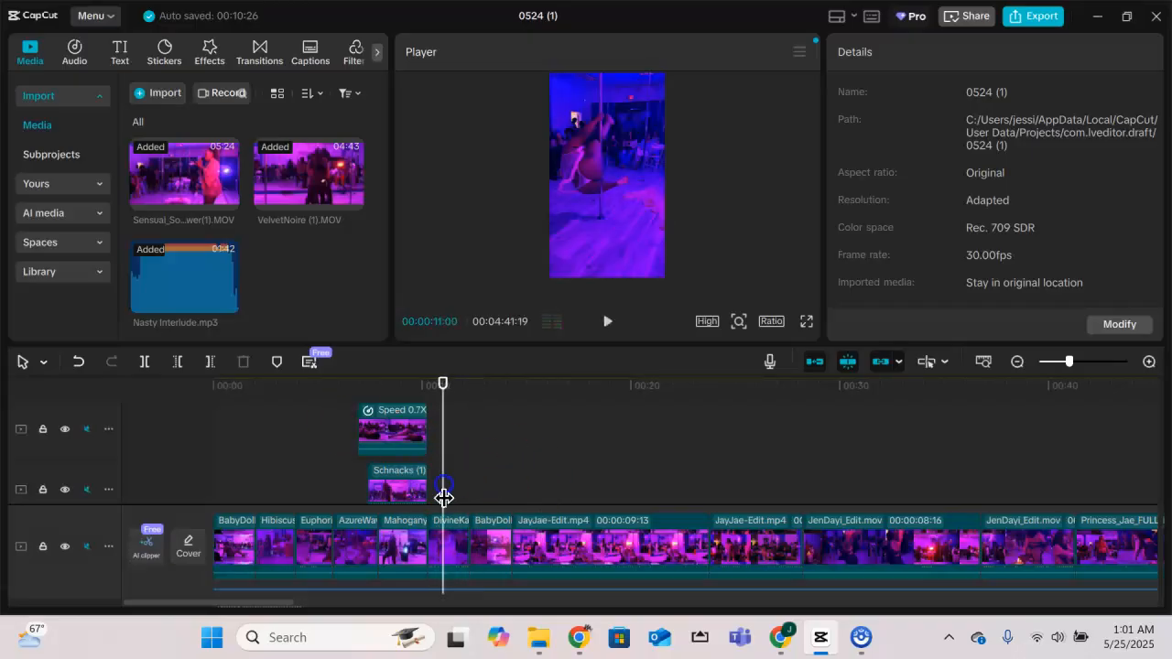
{"action": "left_click", "coordinate": [443, 562]}
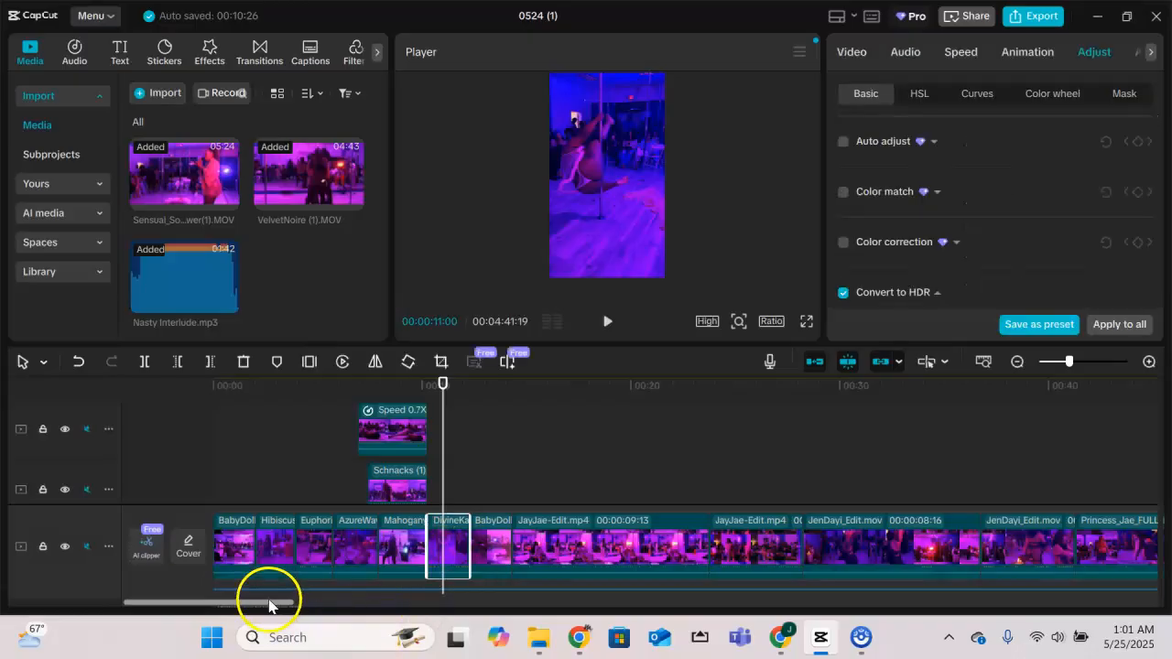
{"action": "left_click_drag", "start_coordinate": [282, 605], "coordinate": [282, 604]}
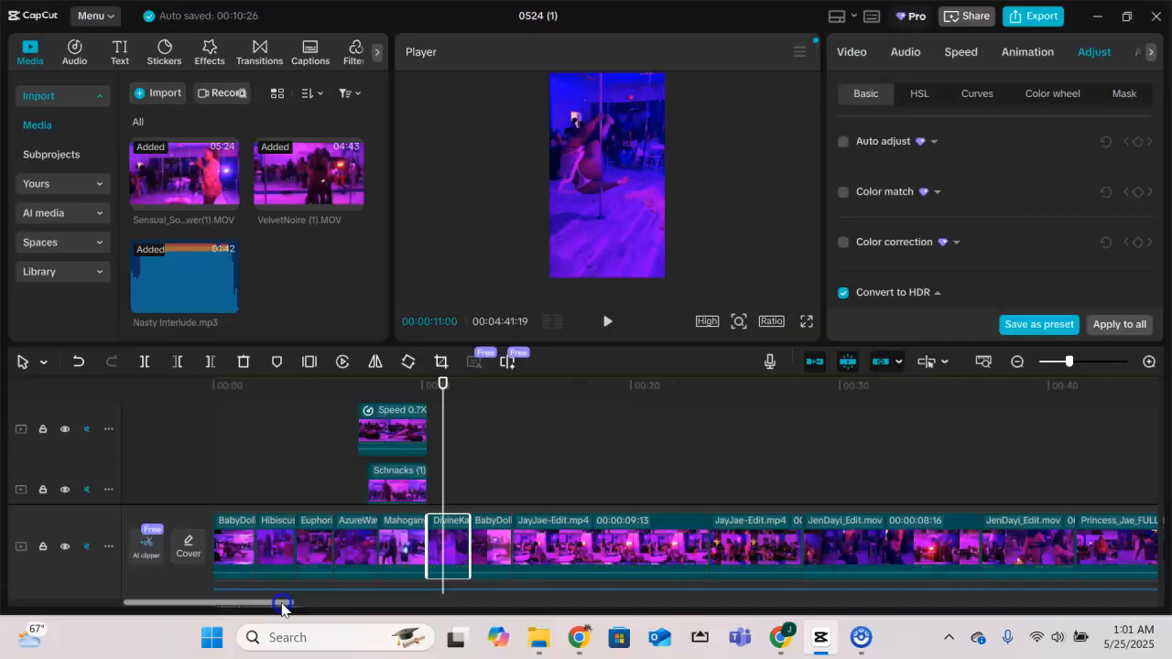
- Select the Mahogany clip and preview it near 9 seconds, then preview the frames at about 1 and 5 seconds
{"action": "left_click", "coordinate": [412, 548]}
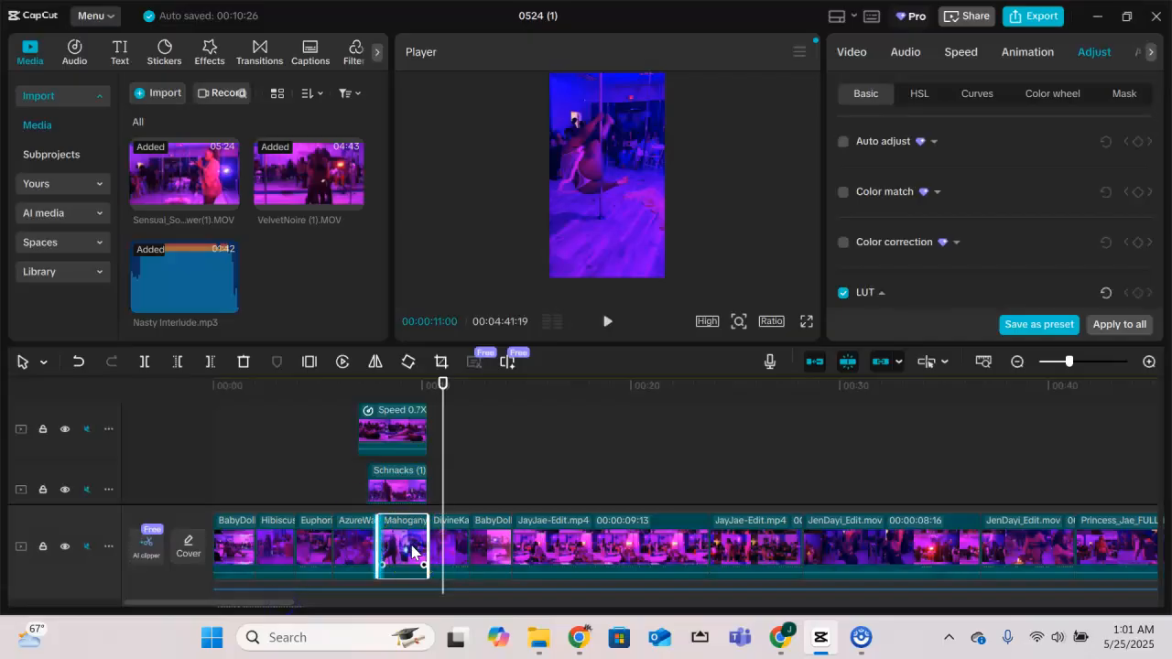
{"action": "left_click", "coordinate": [396, 389]}
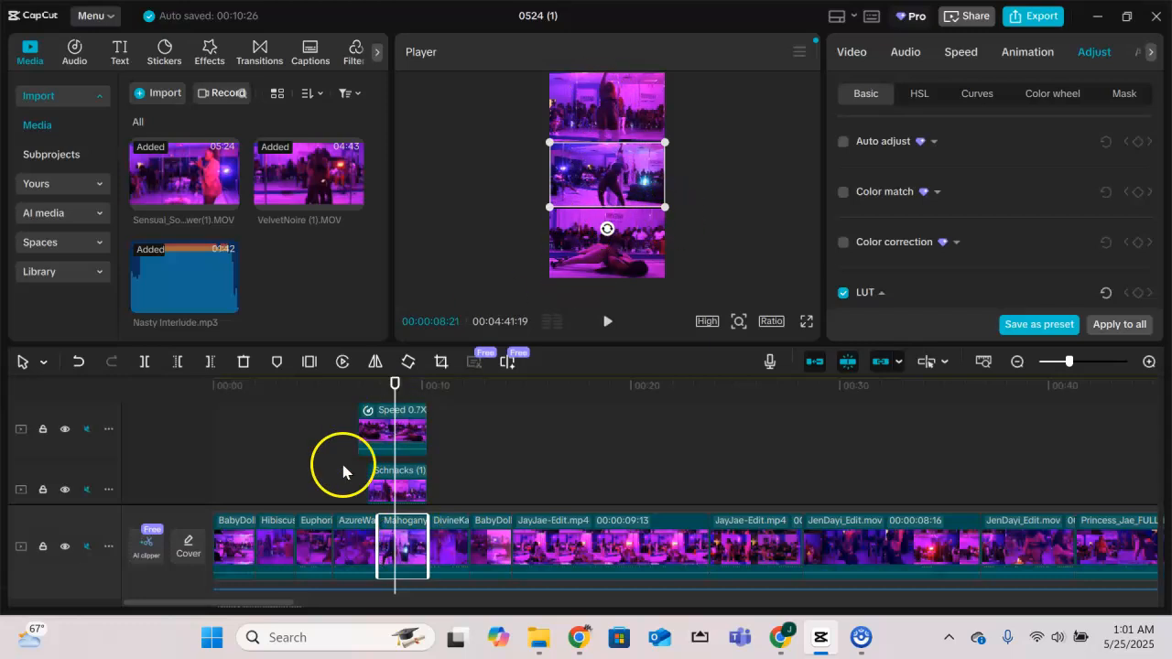
{"action": "left_click", "coordinate": [236, 507]}
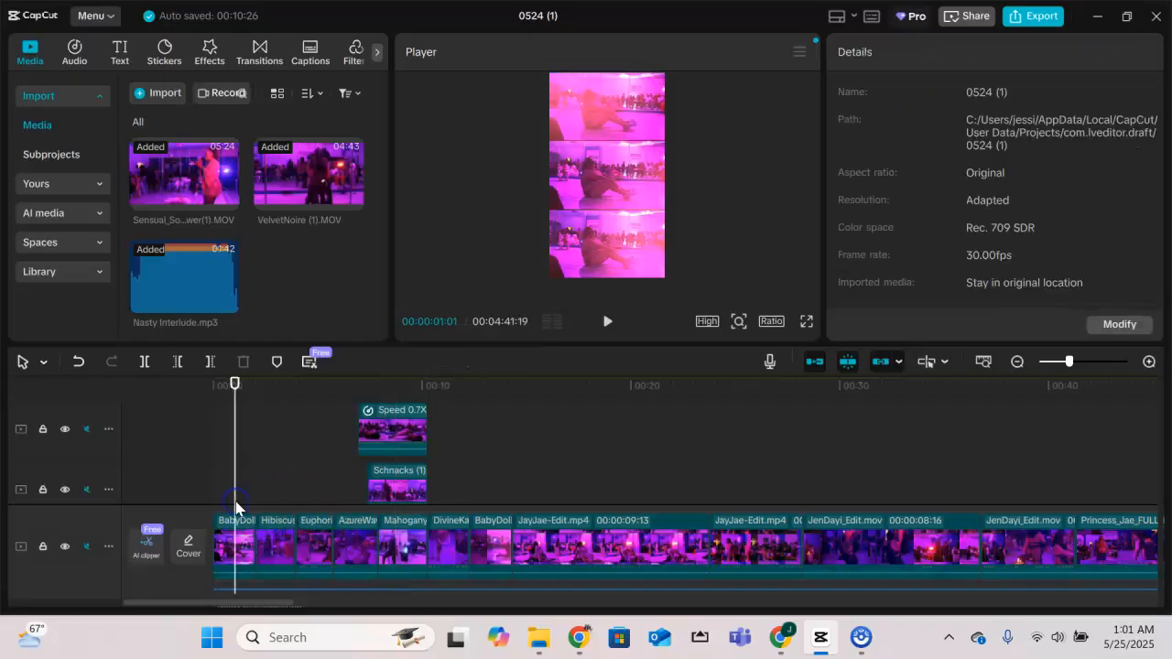
{"action": "left_click", "coordinate": [312, 504]}
- Select the Mahogany clip and then the Schnacks overlay, and preview their stacked frame at about 9 seconds
{"action": "left_click", "coordinate": [406, 518]}
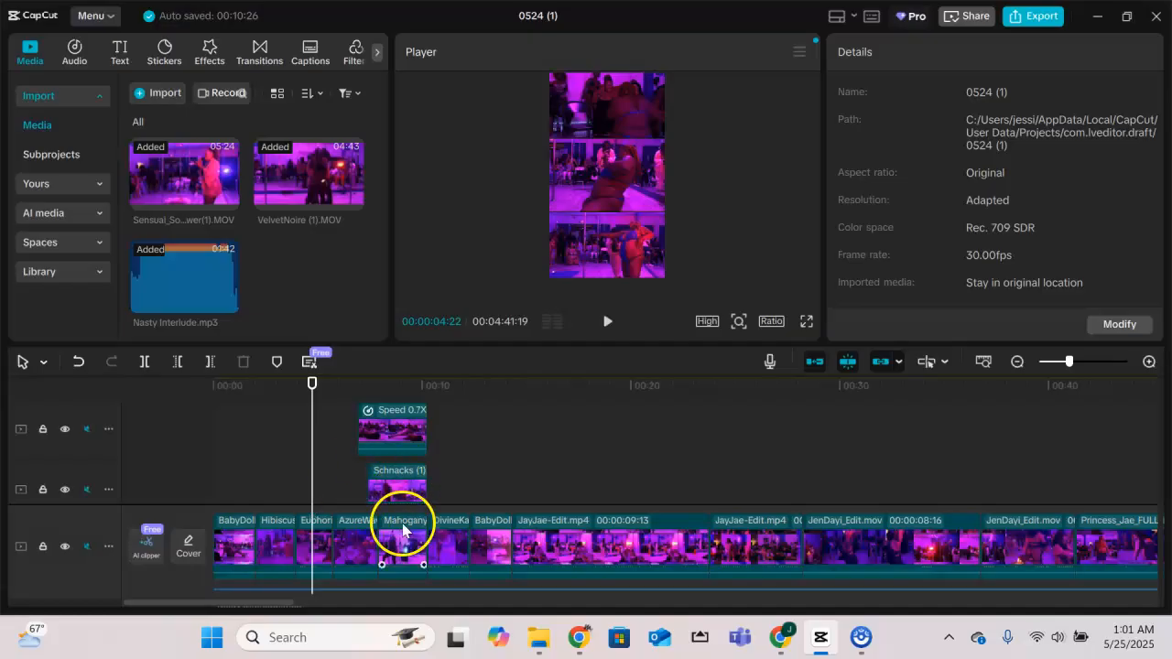
{"action": "left_click", "coordinate": [395, 519]}
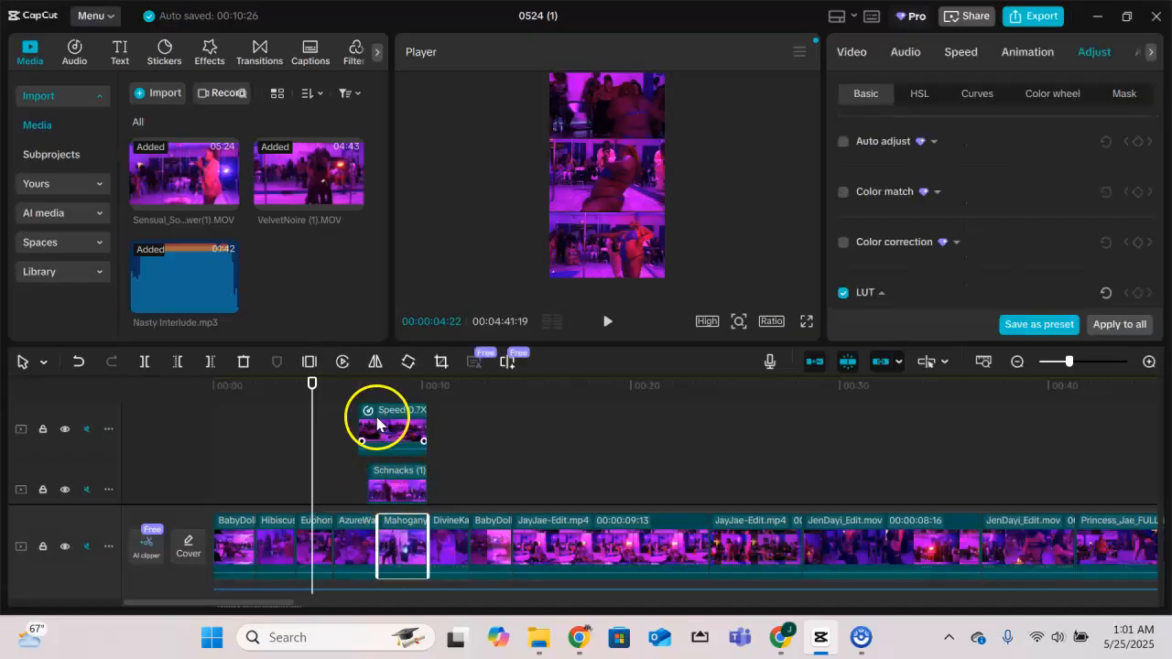
{"action": "left_click", "coordinate": [397, 485]}
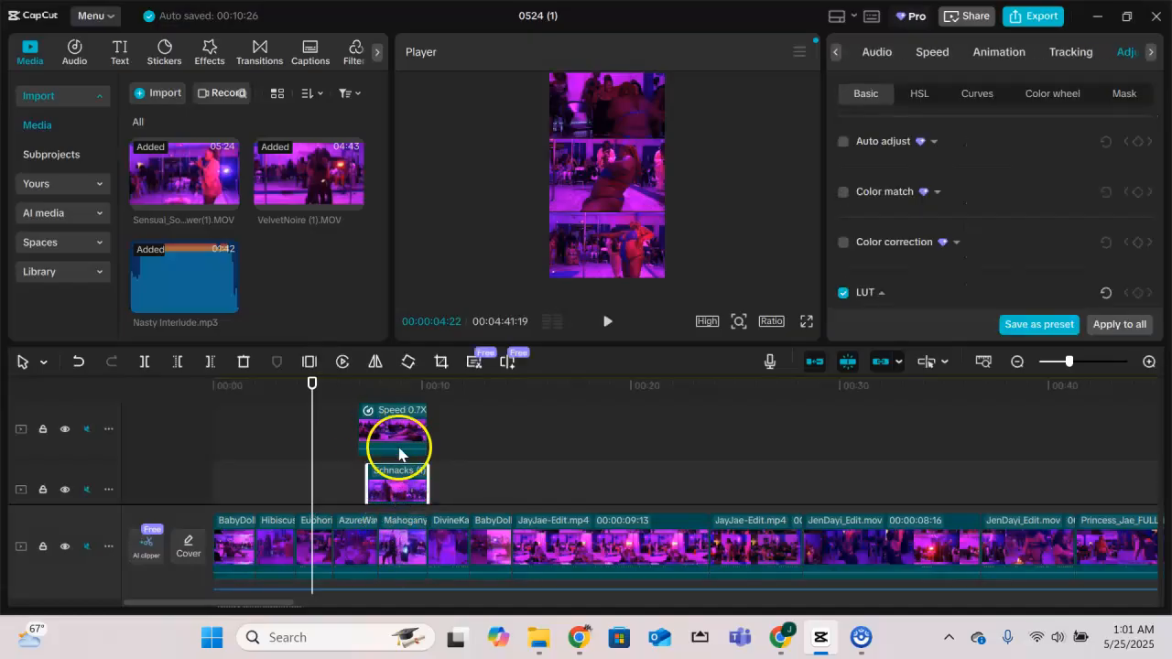
{"action": "left_click", "coordinate": [398, 401]}
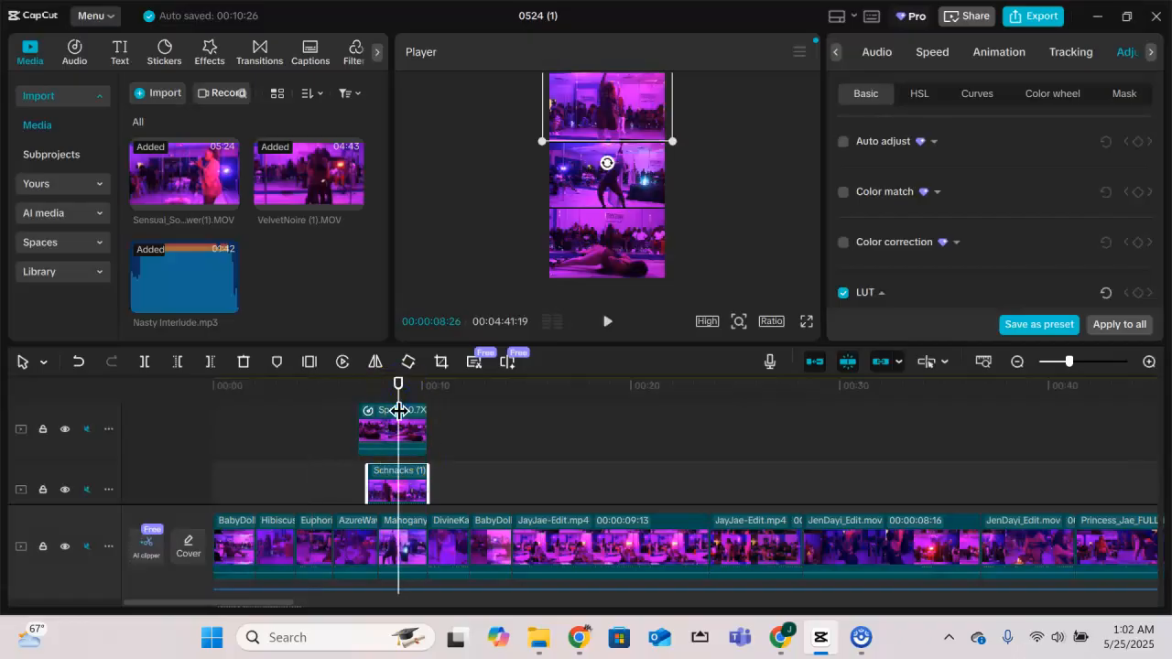
- Clear the clip selection and scrub between about 30 and 38 seconds to examine the JenDayi_Edit clips
{"action": "left_click", "coordinate": [456, 546]}
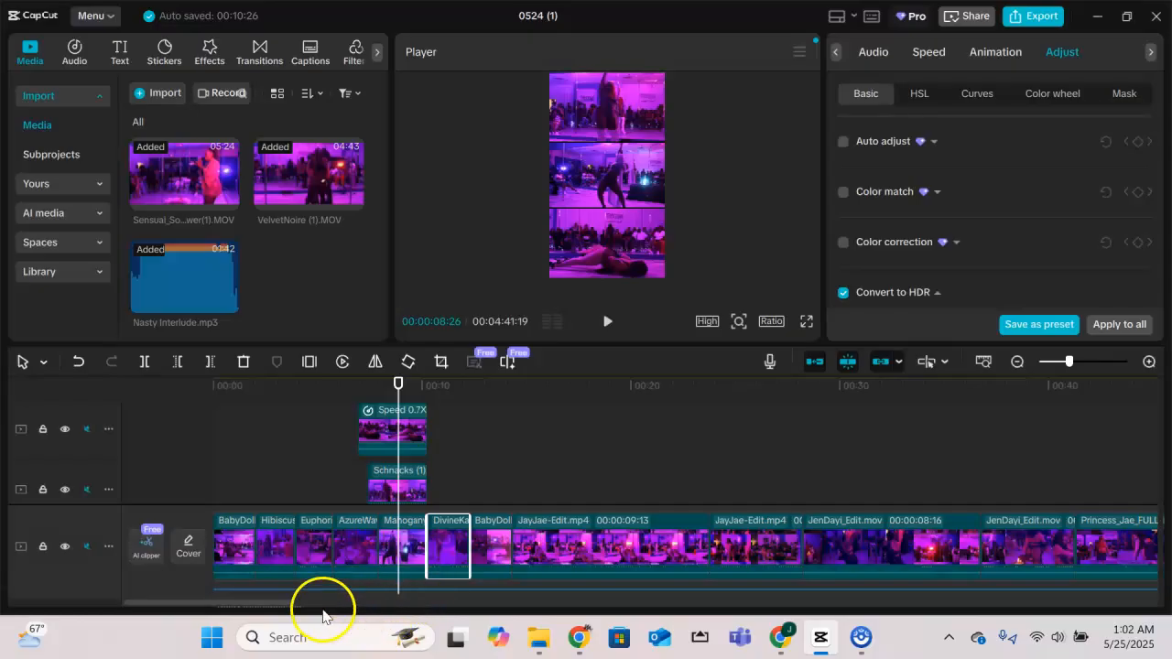
{"action": "left_click_drag", "start_coordinate": [283, 608], "coordinate": [310, 609]}
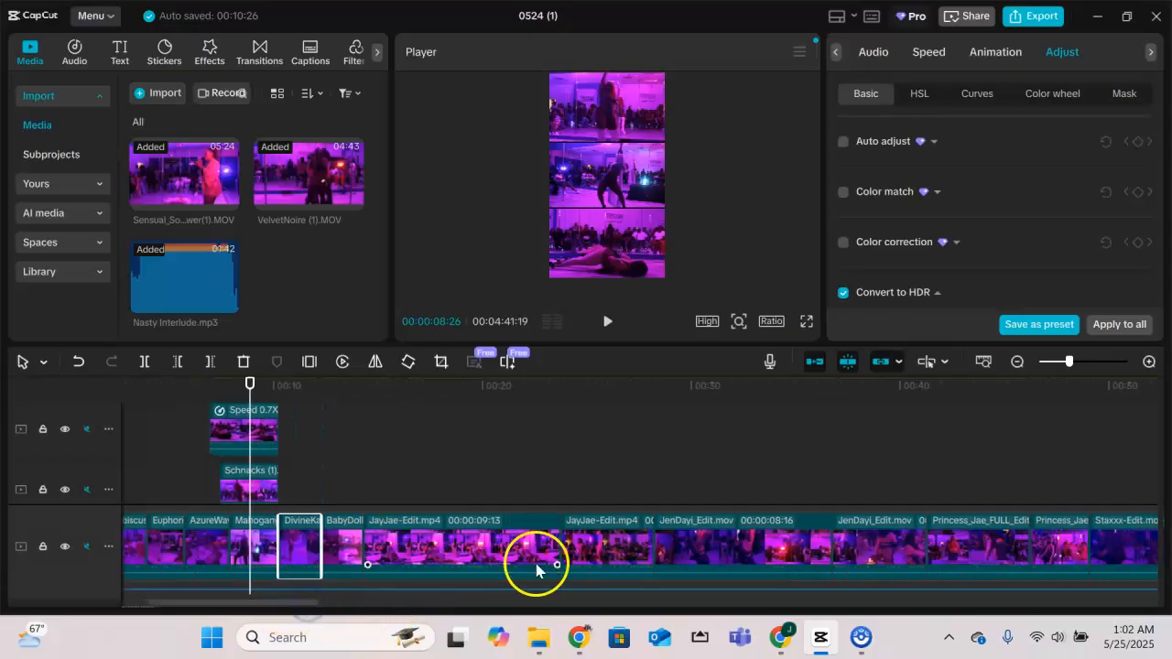
{"action": "left_click", "coordinate": [607, 543]}
{"action": "left_click", "coordinate": [585, 422]}
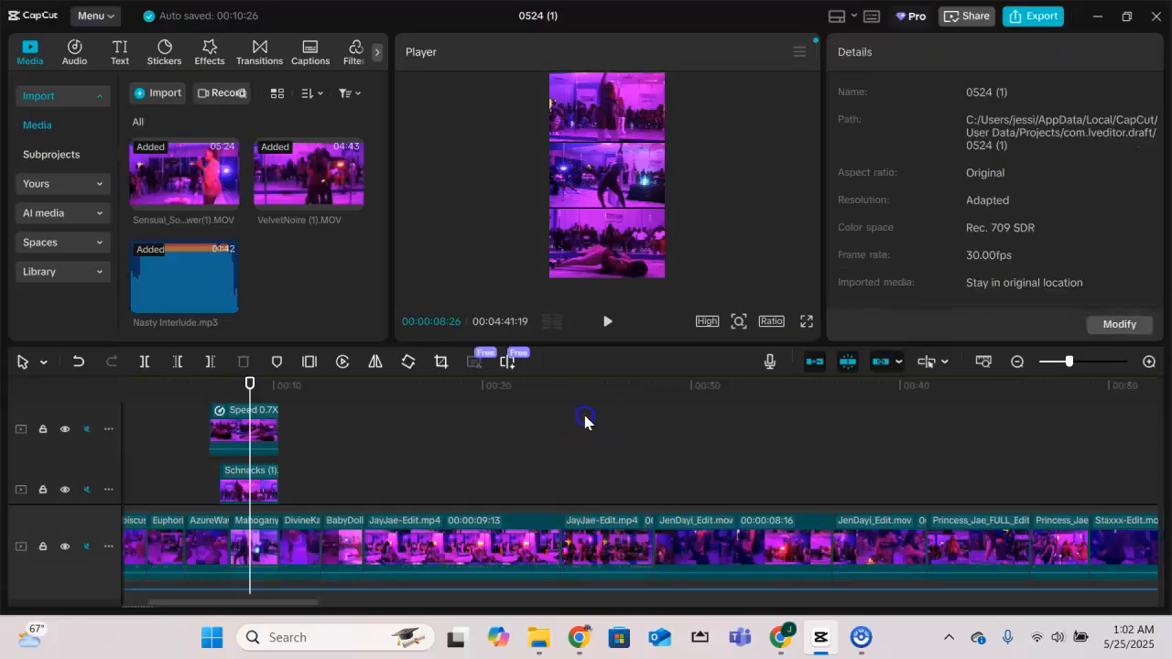
{"action": "left_click_drag", "start_coordinate": [586, 418], "coordinate": [711, 455]}
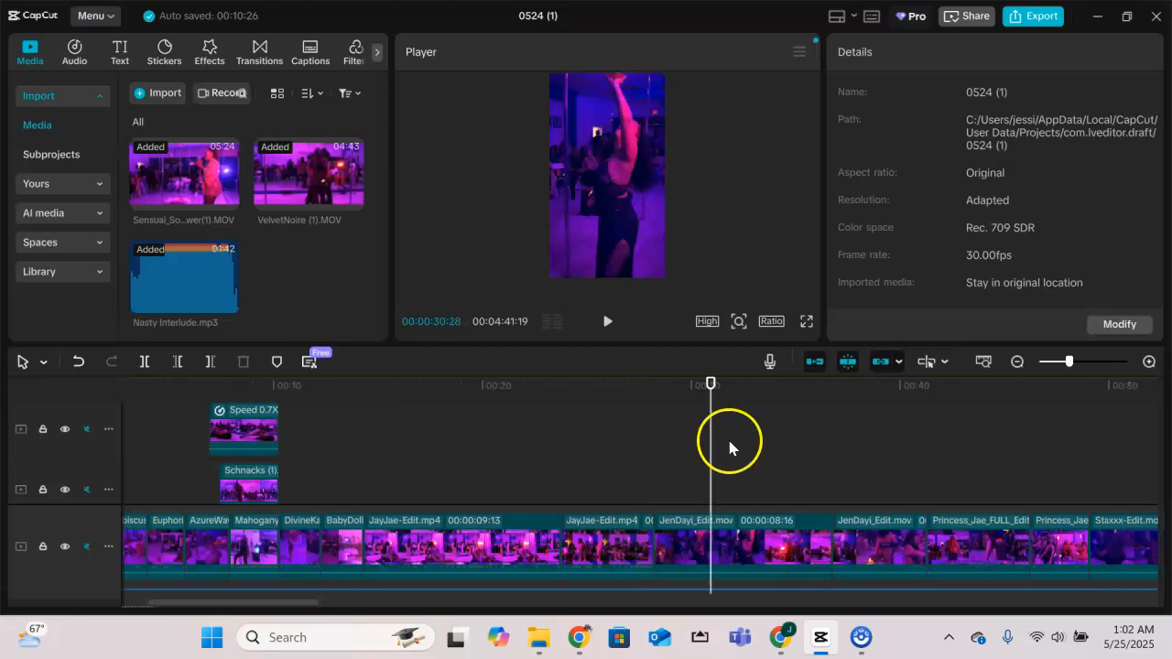
{"action": "left_click", "coordinate": [851, 455]}
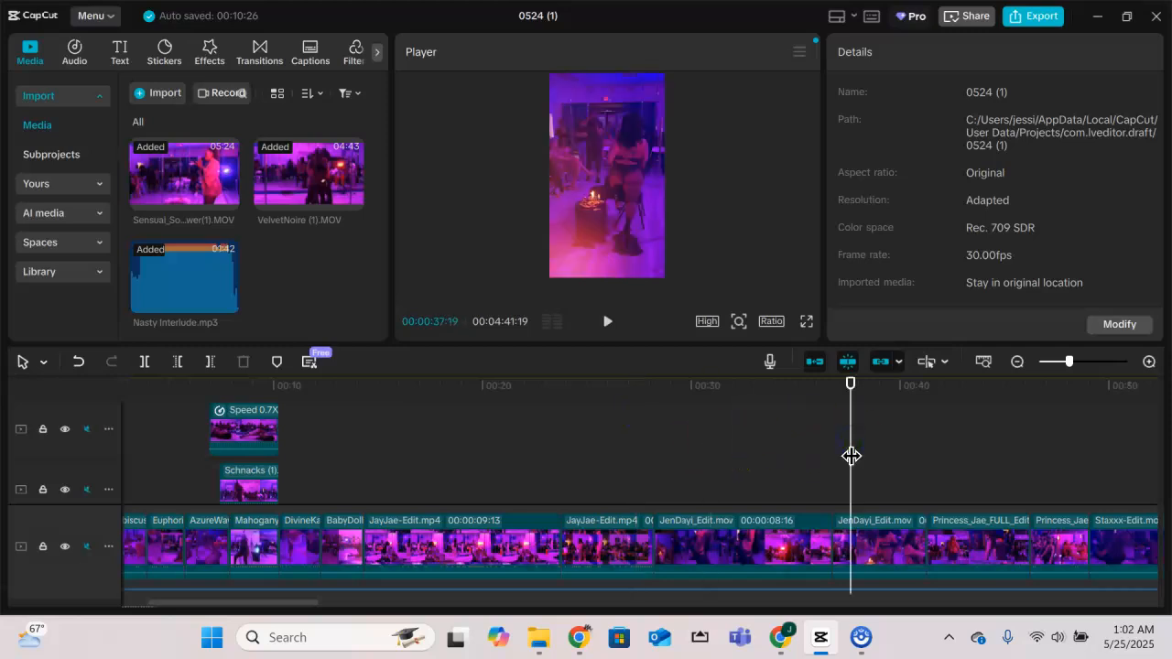
{"action": "left_click", "coordinate": [698, 485]}
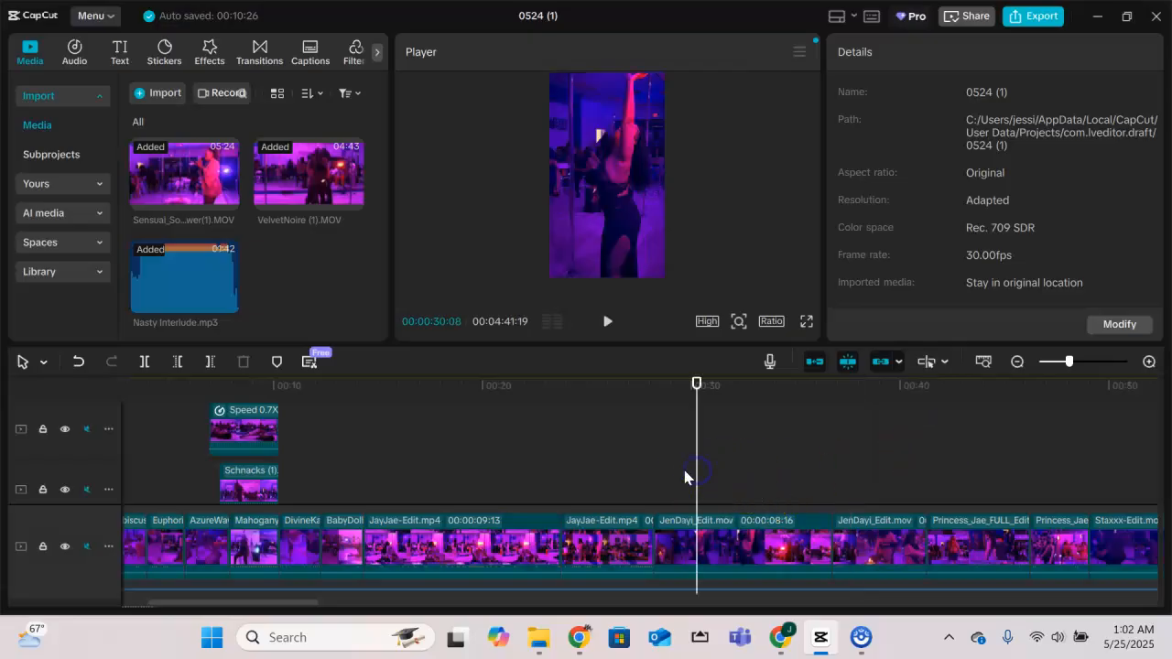
- Trim the start of the first JenDayi_Edit clip by about 4 seconds, cutting to its three-panel section at the 00:00:32:26 playhead
{"action": "left_click_drag", "start_coordinate": [693, 476], "coordinate": [752, 464]}
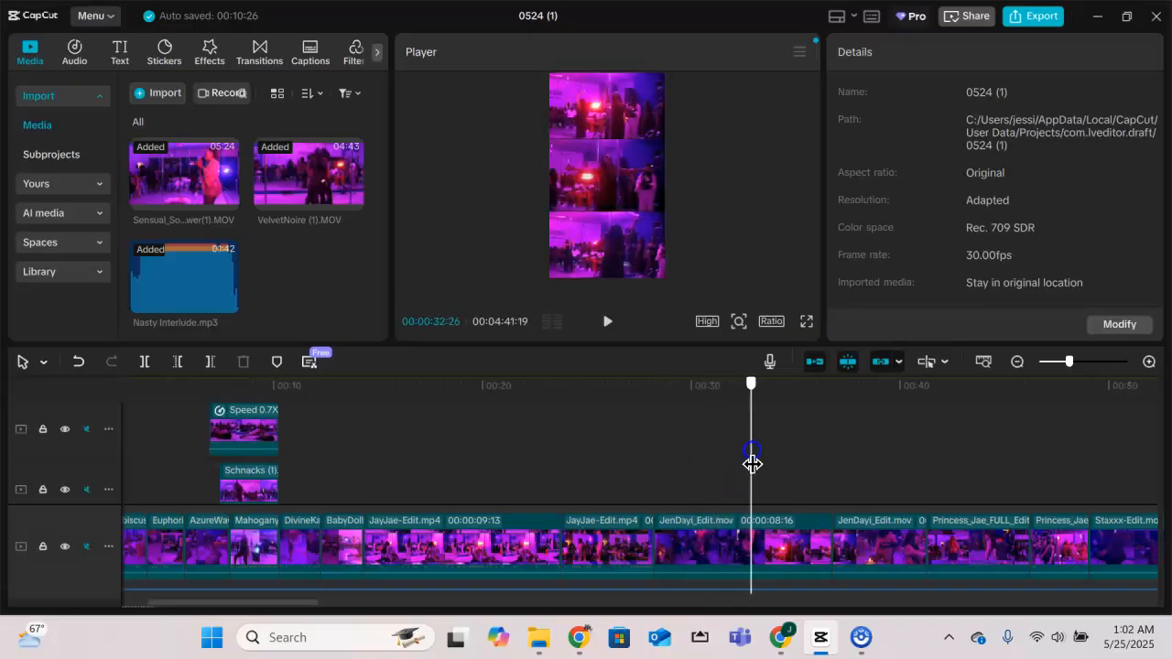
{"action": "left_click", "coordinate": [688, 523]}
{"action": "left_click_drag", "start_coordinate": [657, 546], "coordinate": [742, 545]}
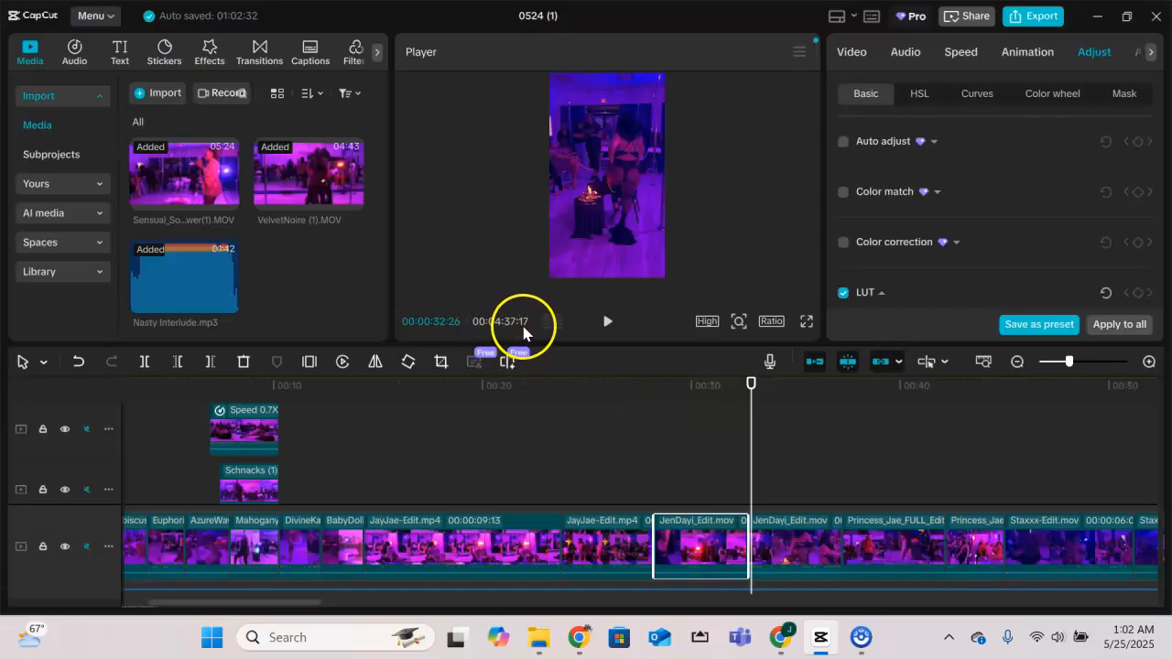
- Return to the beginning of the timeline and select the first, then the second JayJae-Edit clip to review them
{"action": "left_click_drag", "start_coordinate": [308, 601], "coordinate": [73, 658]}
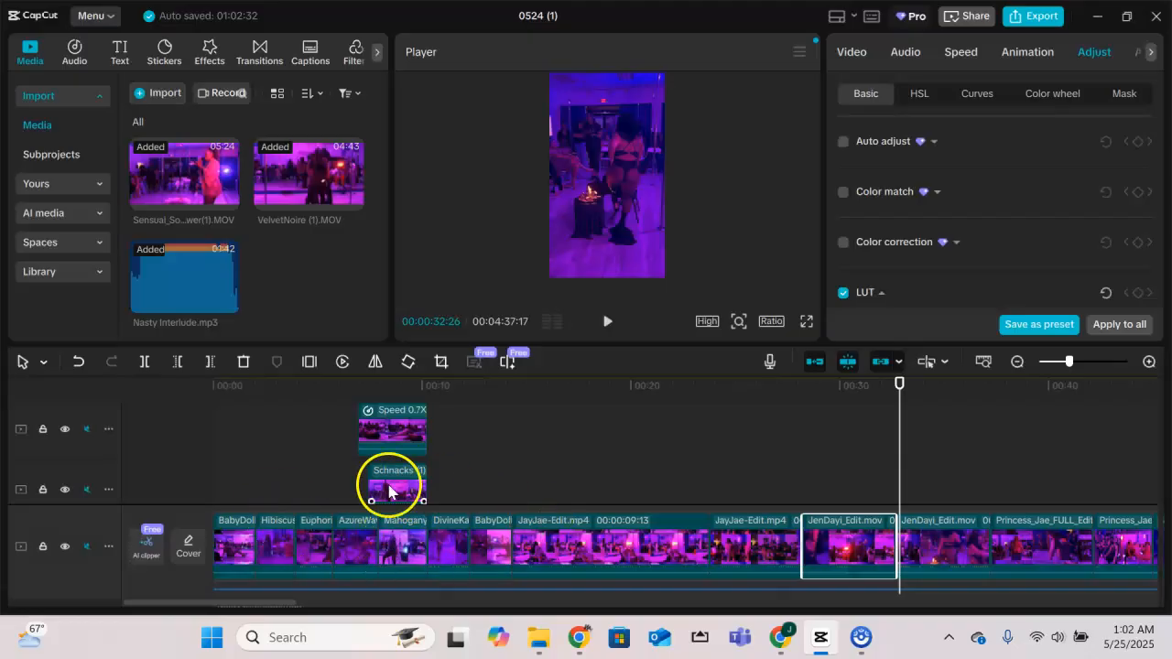
{"action": "left_click", "coordinate": [591, 540]}
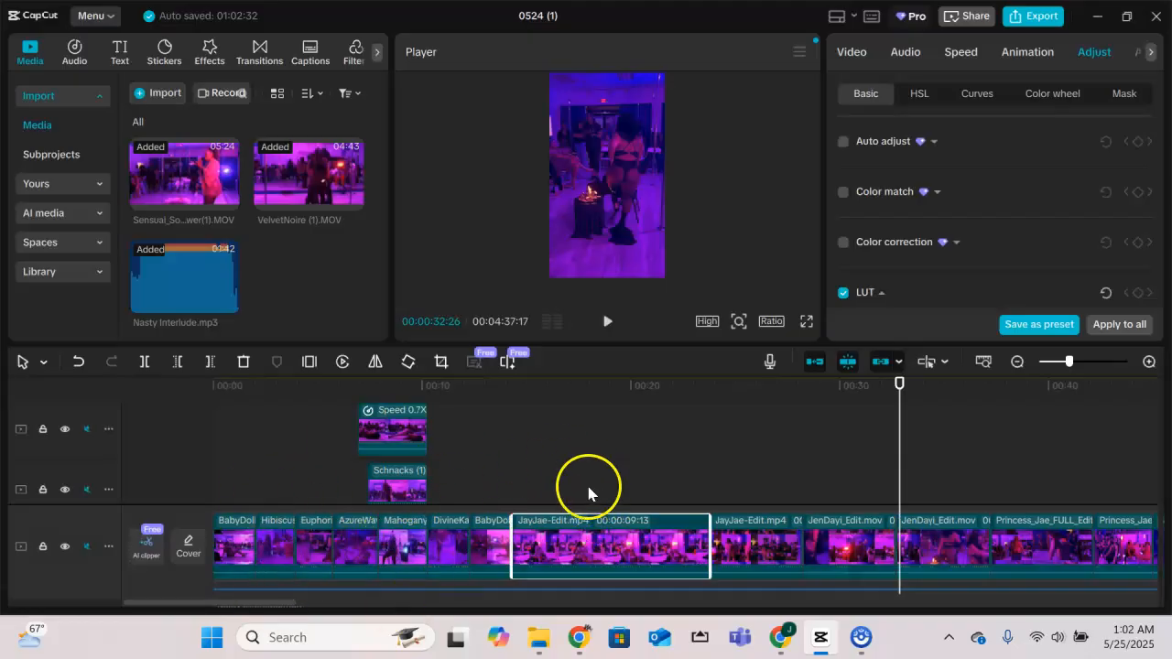
{"action": "left_click", "coordinate": [755, 546]}
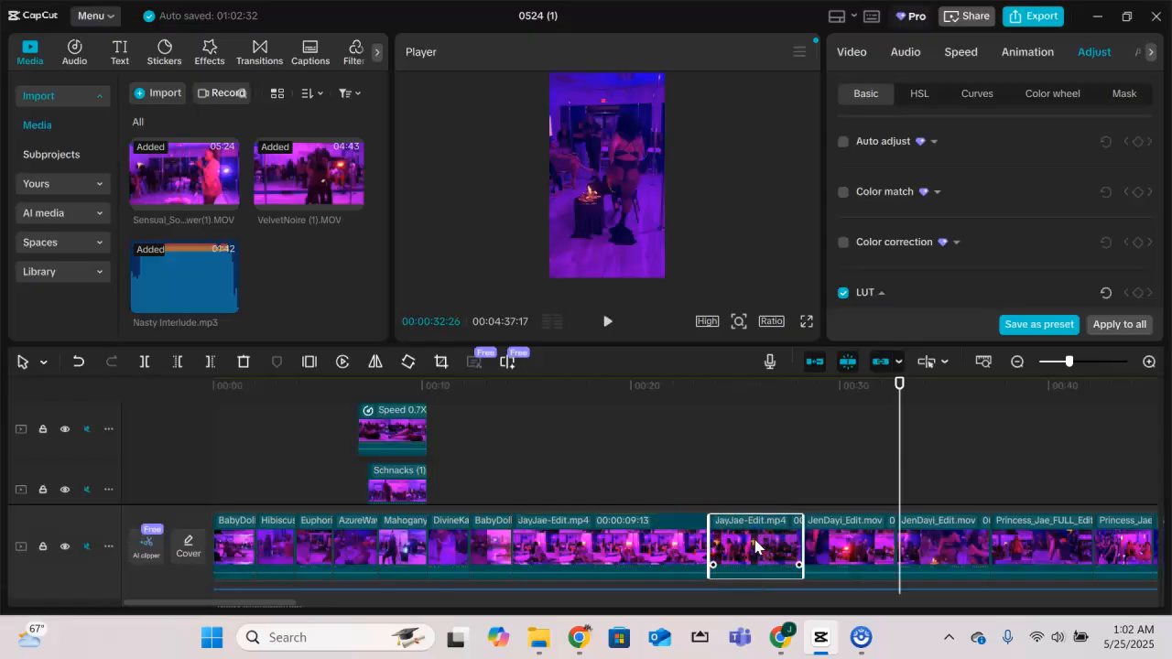
- Trim the end of the first JenDayi_Edit clip back to about 30 seconds and preview the shortened clip at about 29 seconds
{"action": "left_click", "coordinate": [876, 546]}
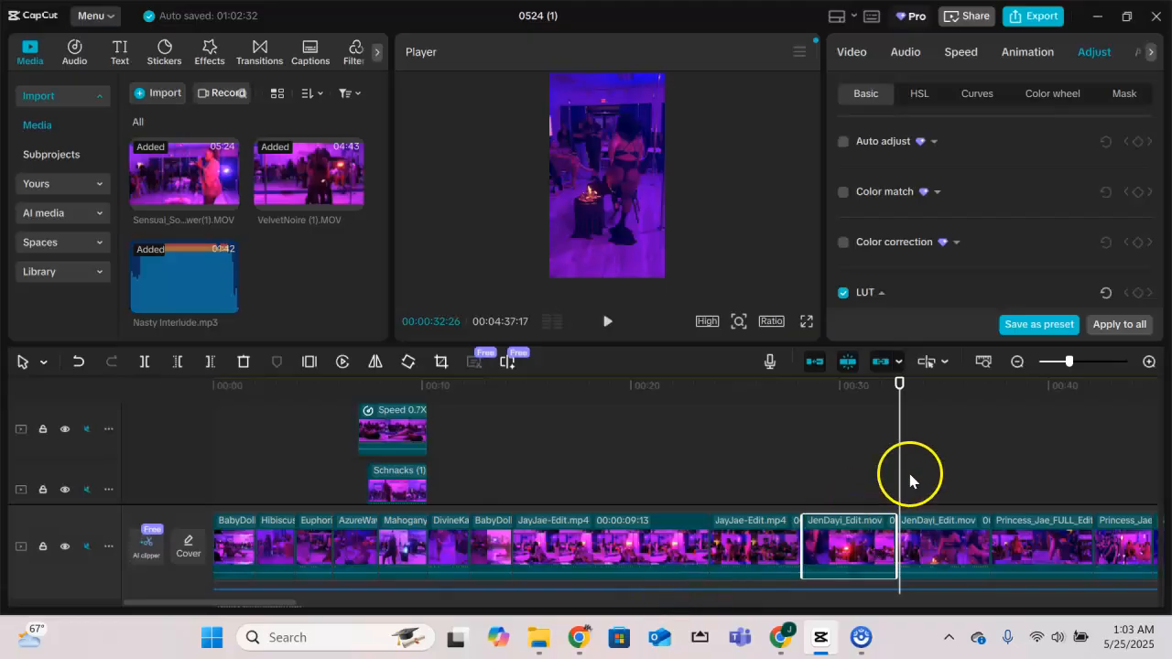
{"action": "left_click_drag", "start_coordinate": [900, 483], "coordinate": [851, 474]}
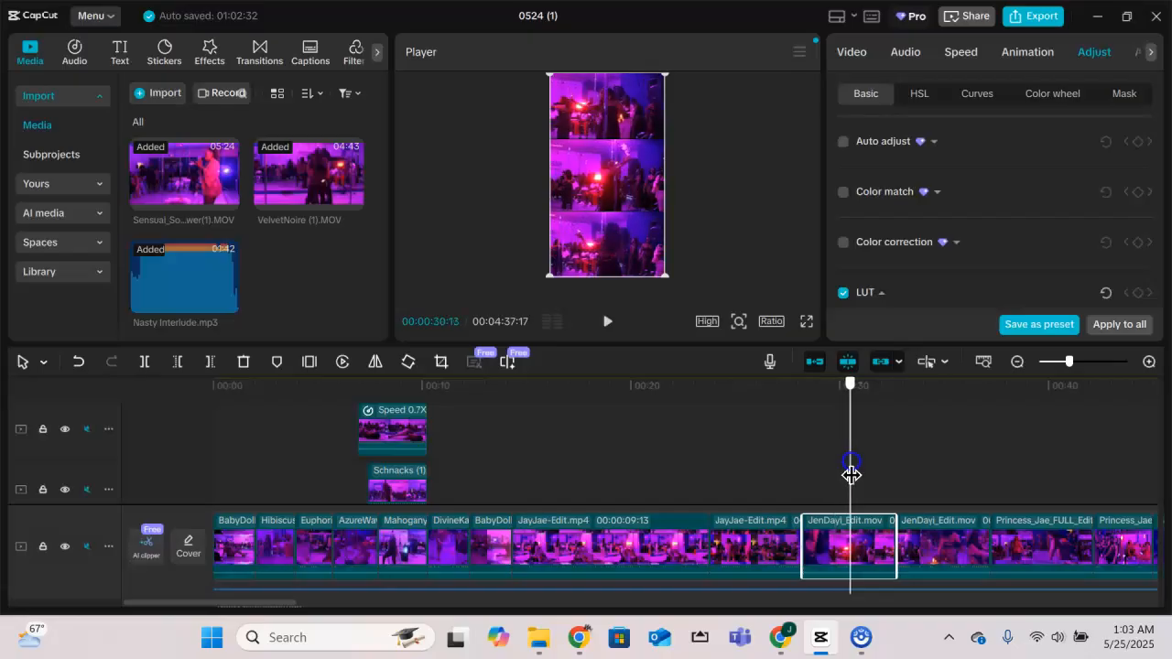
{"action": "left_click_drag", "start_coordinate": [893, 534], "coordinate": [833, 534]}
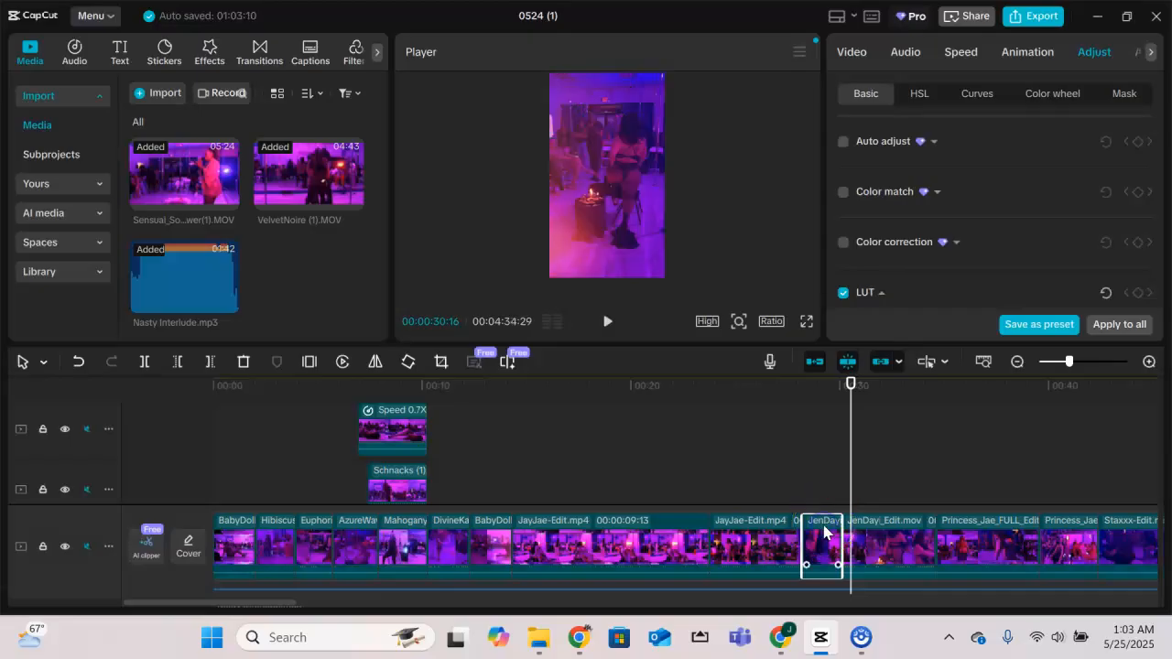
{"action": "left_click", "coordinate": [817, 487]}
{"action": "left_click", "coordinate": [827, 539]}
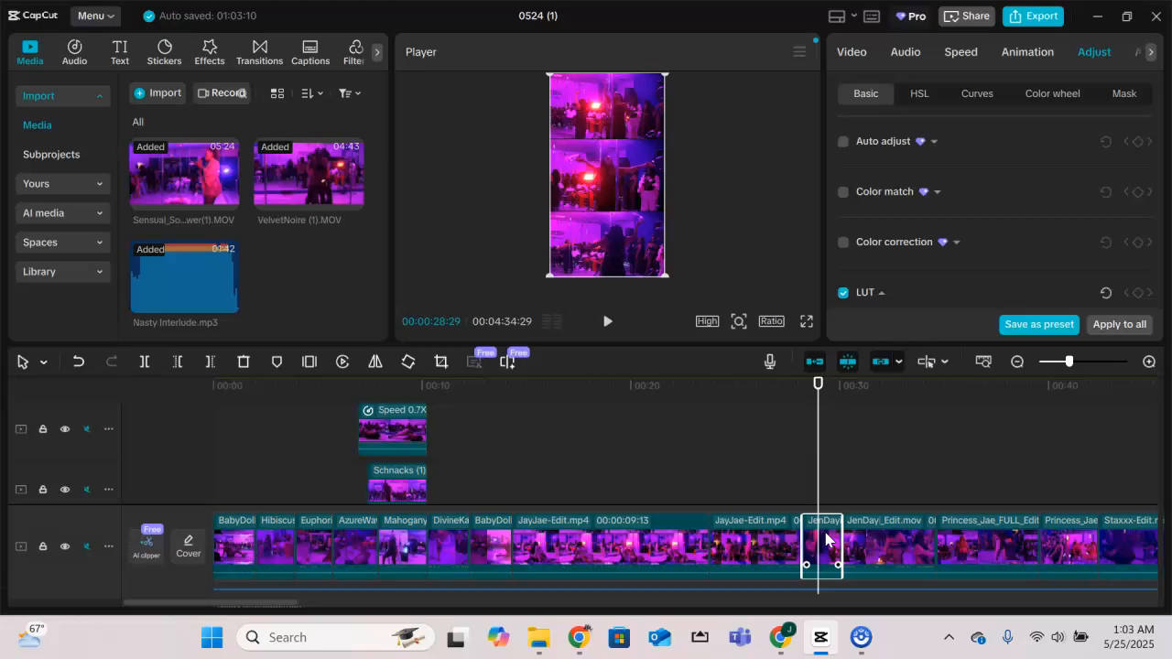
- Move the shortened JenDayi_Edit clip to between the DivineKa and second BabyDoll clips, and play it back from about 11 seconds
{"action": "left_click_drag", "start_coordinate": [826, 538], "coordinate": [493, 538]}
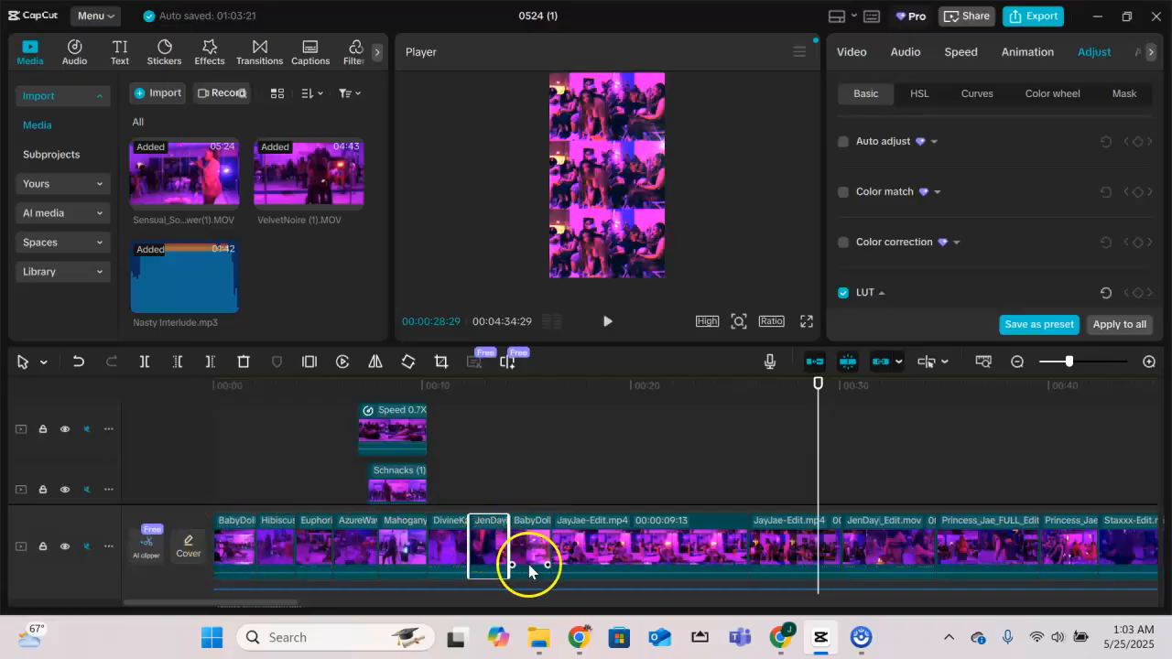
{"action": "left_click", "coordinate": [487, 492]}
{"action": "left_click", "coordinate": [447, 439]}
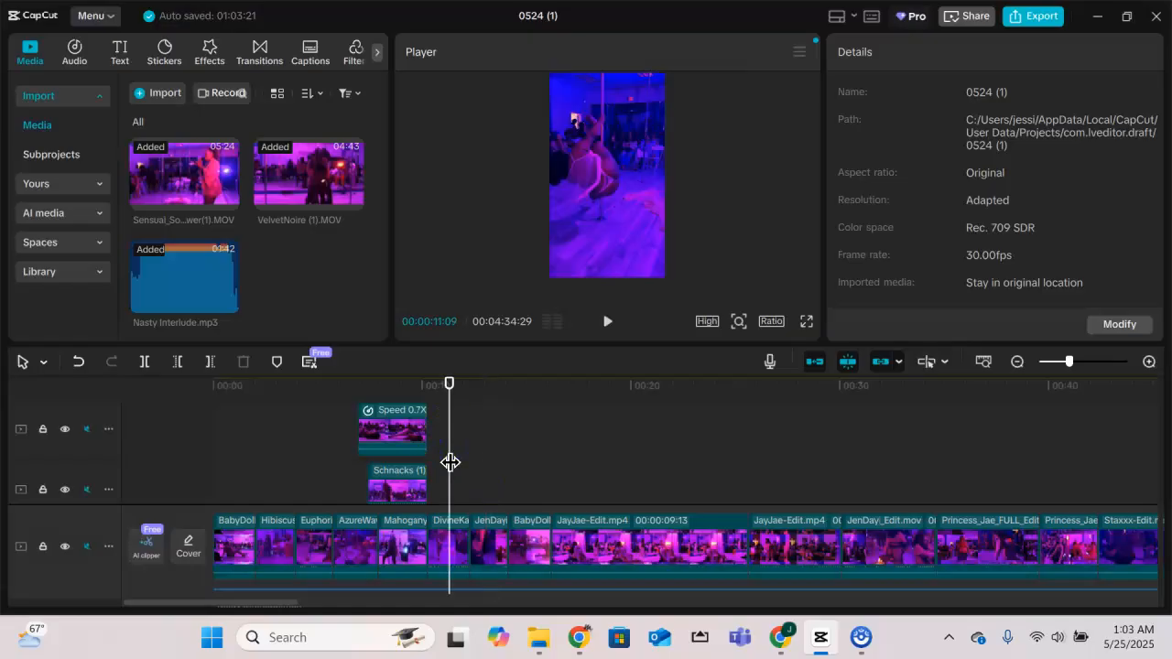
{"action": "key", "text": "space"}
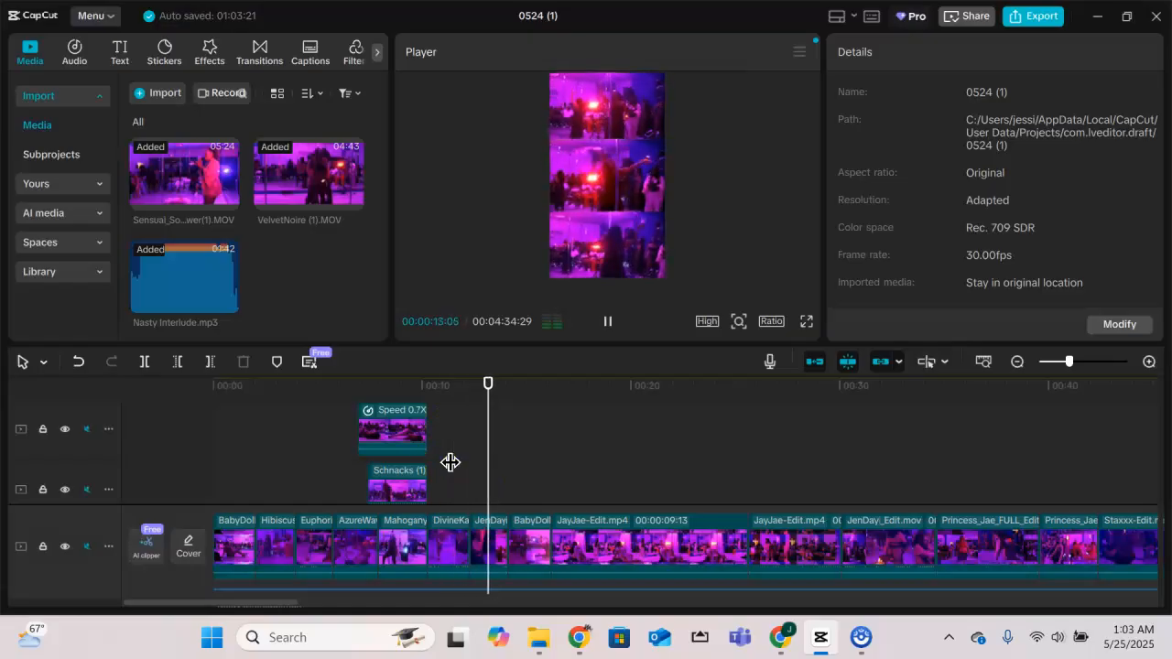
{"action": "key", "text": "space"}
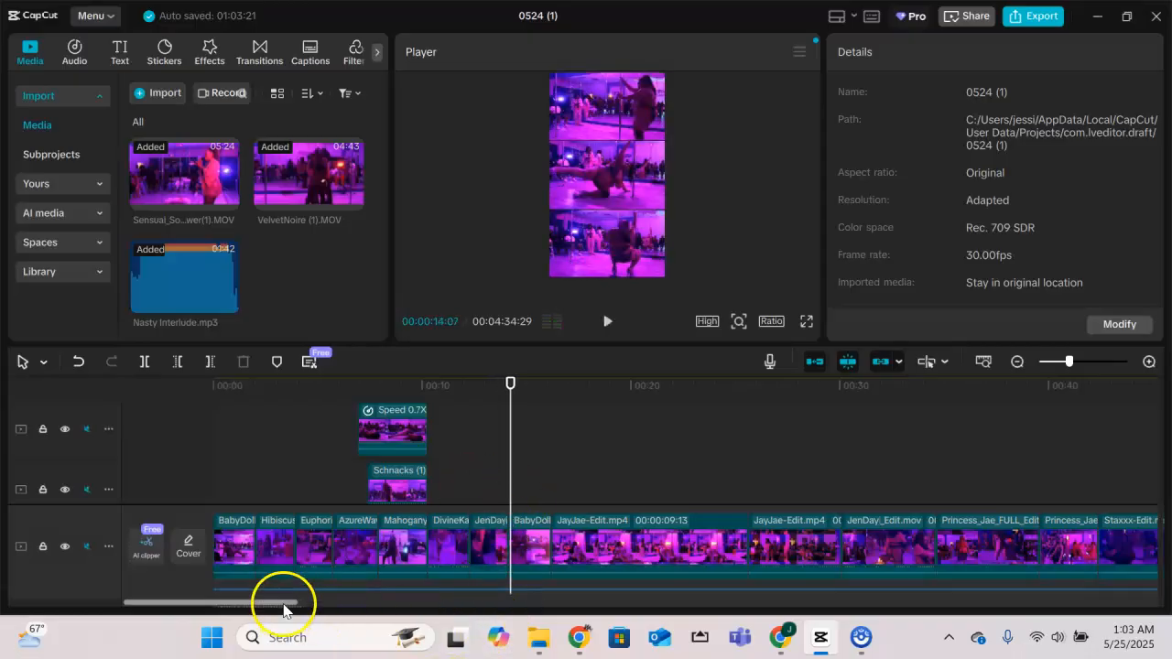
- Move the first Staxxx-Edit clip from about 45 seconds to directly after the relocated JenDayi_Edit clip
{"action": "left_click_drag", "start_coordinate": [289, 606], "coordinate": [399, 584]}
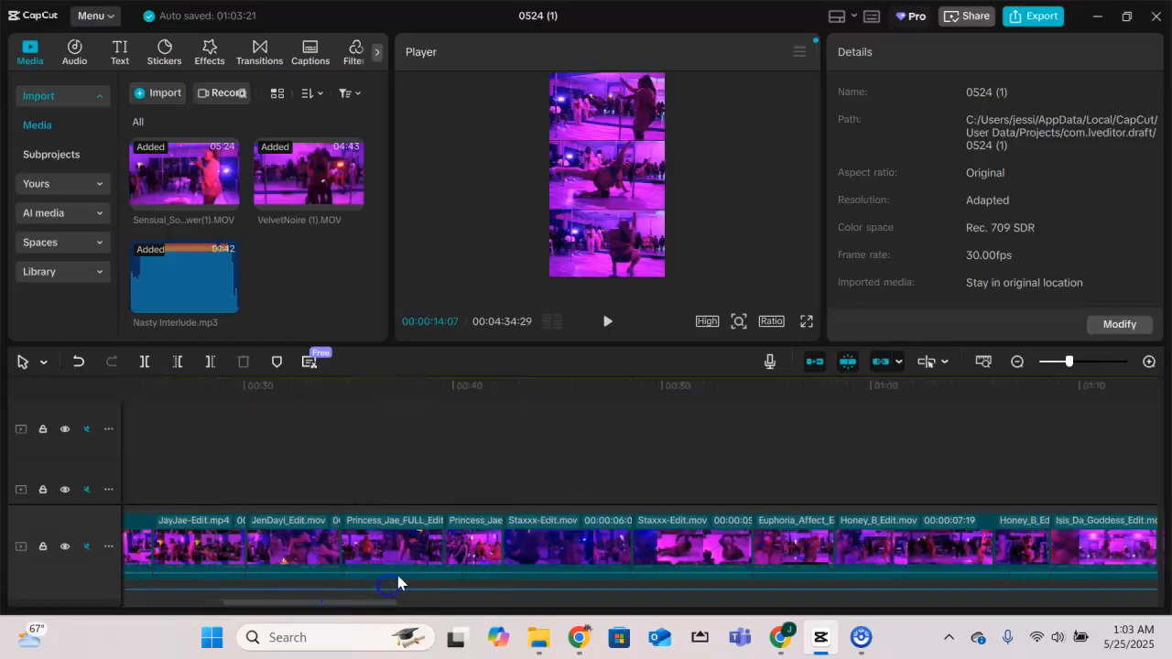
{"action": "left_click", "coordinate": [550, 540]}
{"action": "left_click", "coordinate": [557, 494]}
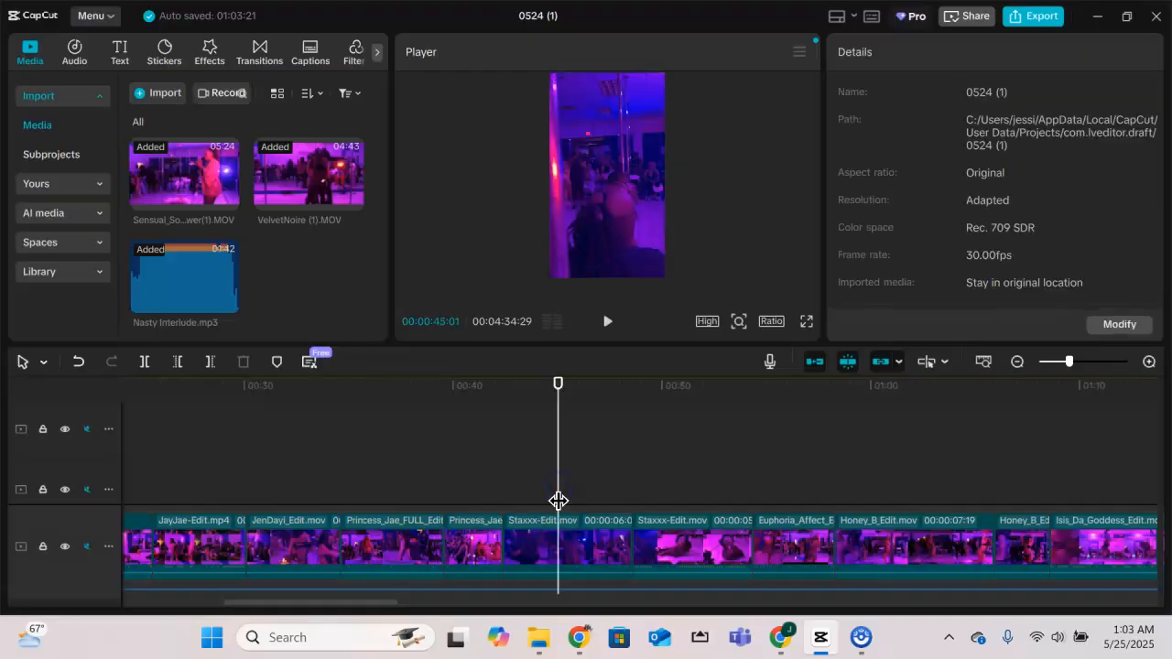
{"action": "left_click_drag", "start_coordinate": [361, 607], "coordinate": [295, 608]}
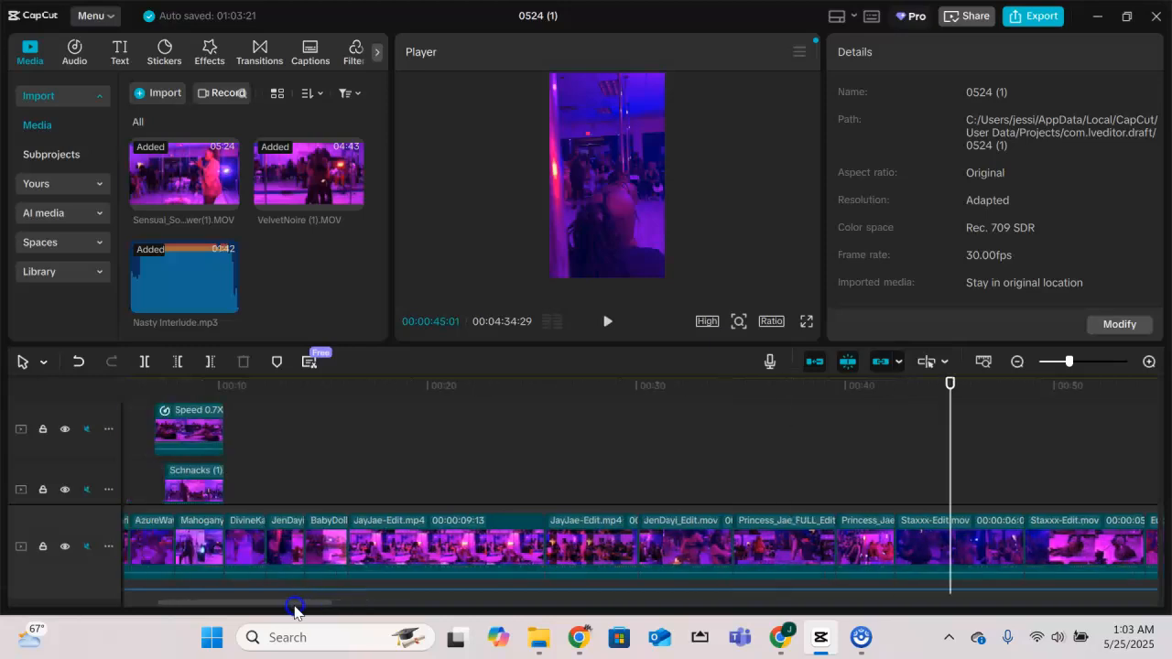
{"action": "left_click_drag", "start_coordinate": [921, 526], "coordinate": [330, 485]}
- Preview the new order from about 11 seconds and trim the end of the relocated Staxxx-Edit clip back to about 17 seconds
{"action": "left_click", "coordinate": [328, 430]}
{"action": "left_click", "coordinate": [257, 413]}
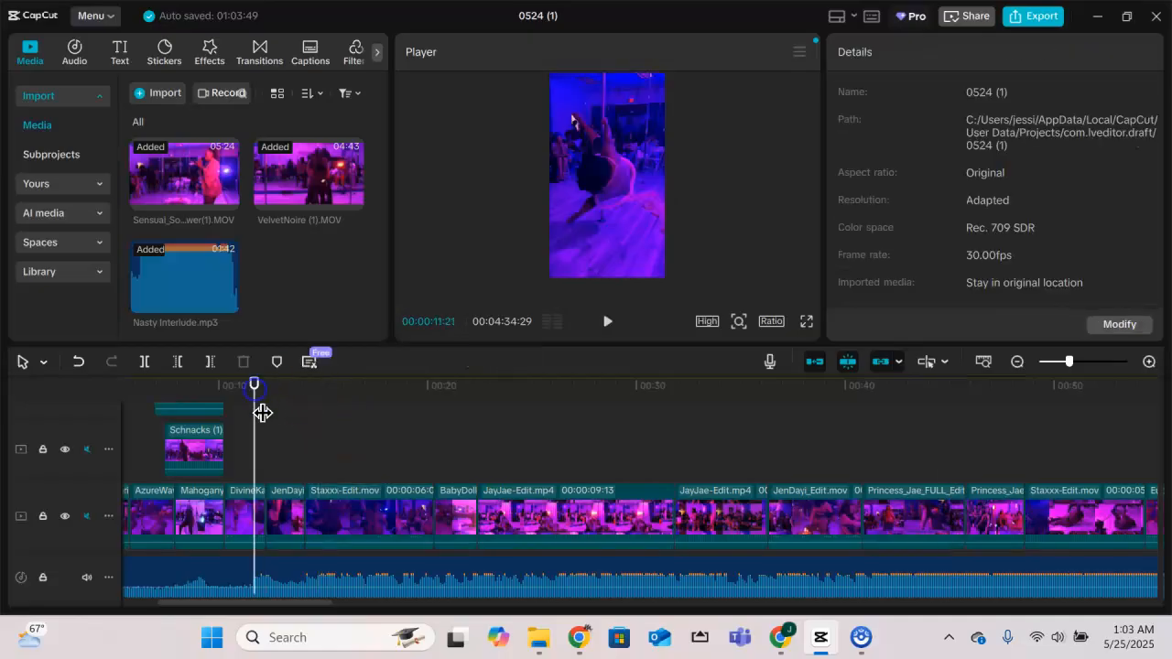
{"action": "left_click", "coordinate": [293, 427]}
{"action": "left_click", "coordinate": [257, 422]}
{"action": "key", "text": "space"}
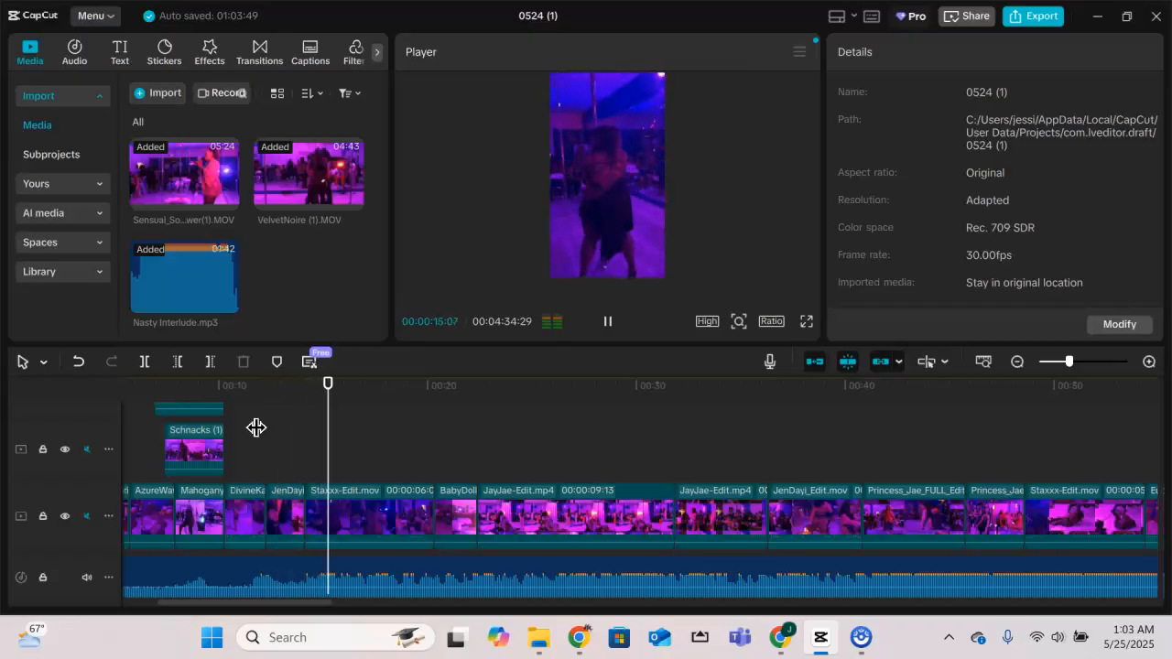
{"action": "key", "text": "space"}
{"action": "left_click", "coordinate": [347, 520]}
{"action": "left_click_drag", "start_coordinate": [431, 517], "coordinate": [372, 513]}
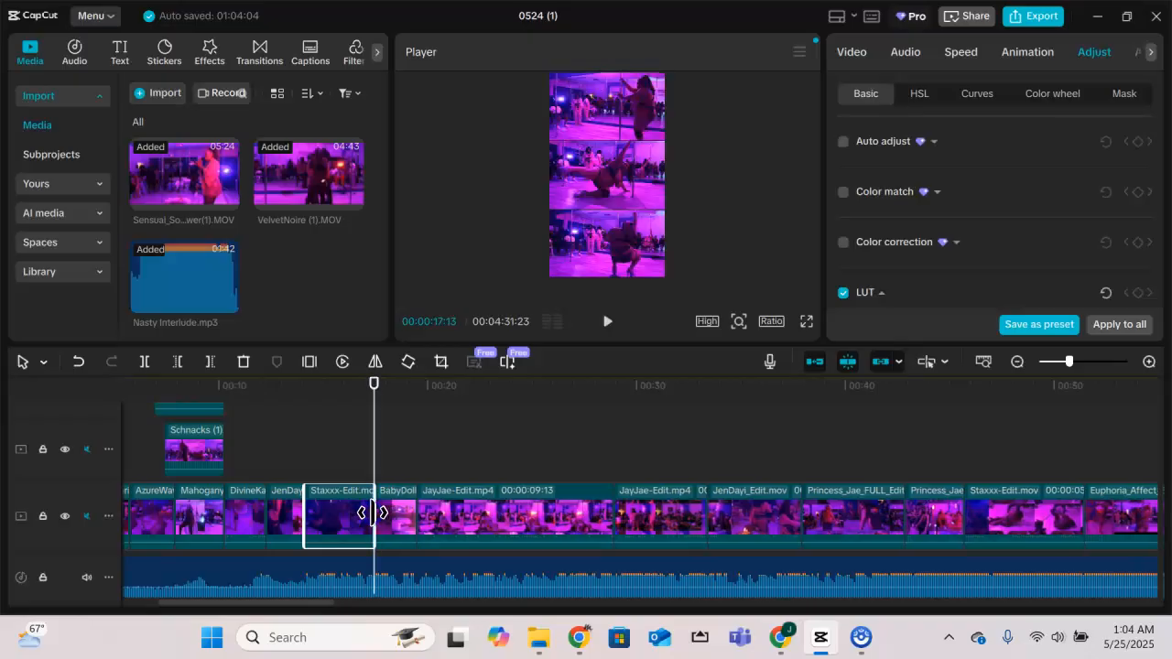
- Play back the shortened Staxxx-Edit clip through its cut to the second BabyDoll clip
{"action": "left_click", "coordinate": [292, 412]}
{"action": "key", "text": "space"}
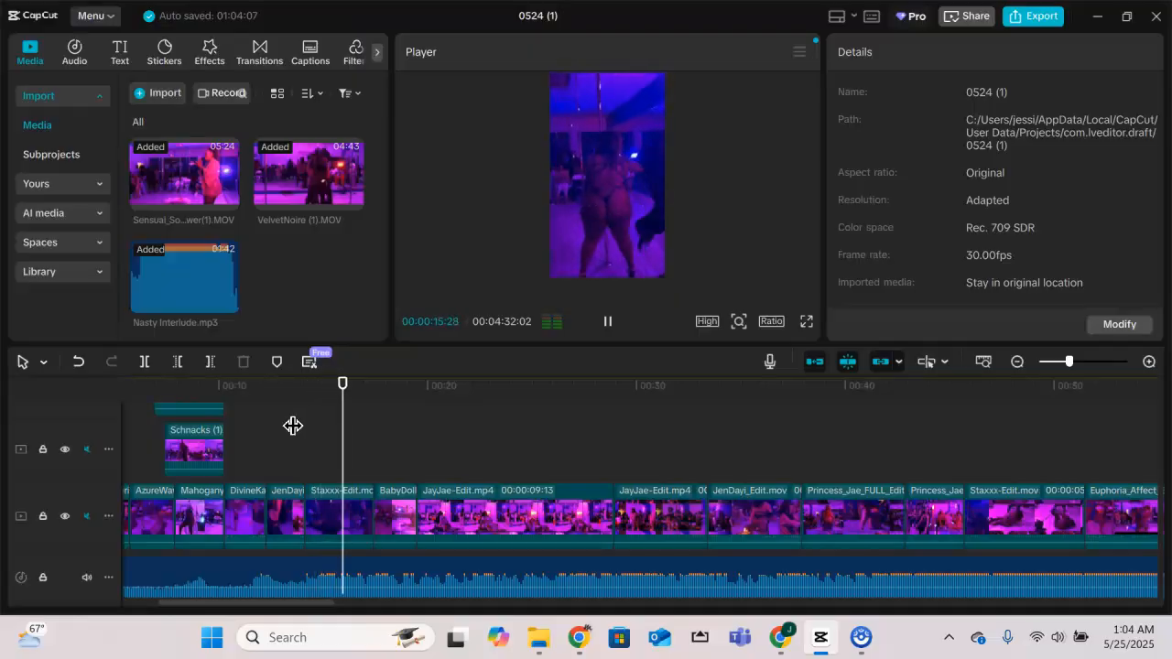
{"action": "key", "text": "space"}
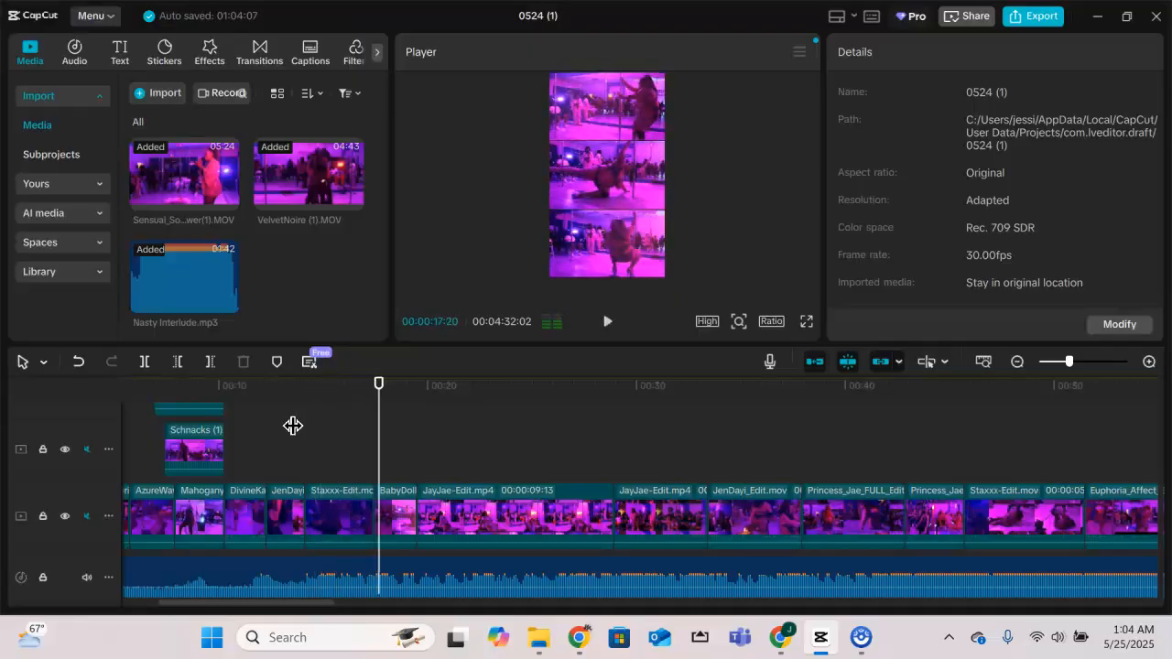
{"action": "left_click", "coordinate": [509, 492]}
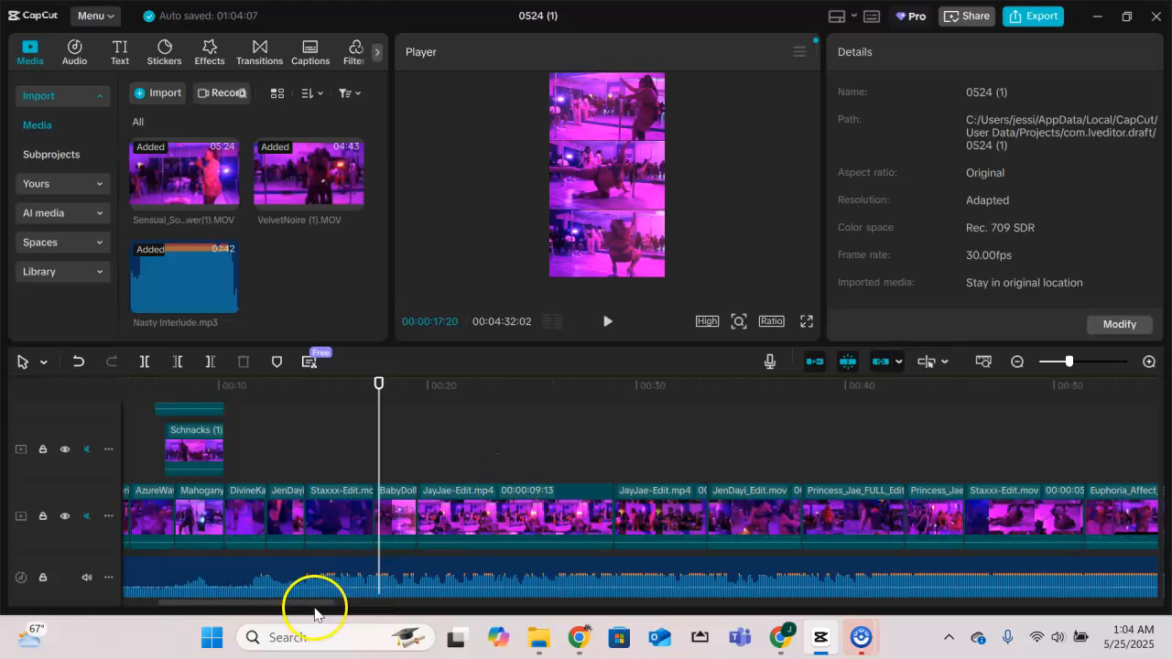
- Look through the timeline for another clip to bring forward, checking about 31 seconds and playing the first Honey_B_Edit clip from 00:00:57:16
{"action": "left_click_drag", "start_coordinate": [316, 612], "coordinate": [280, 605]}
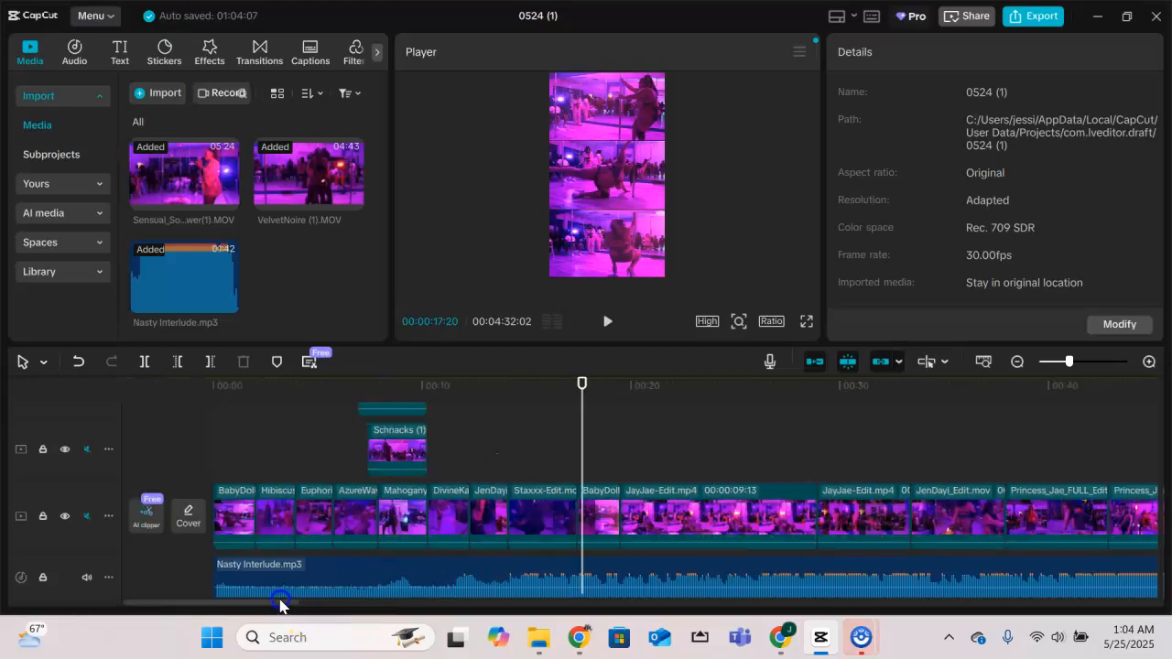
{"action": "left_click_drag", "start_coordinate": [280, 604], "coordinate": [320, 600]}
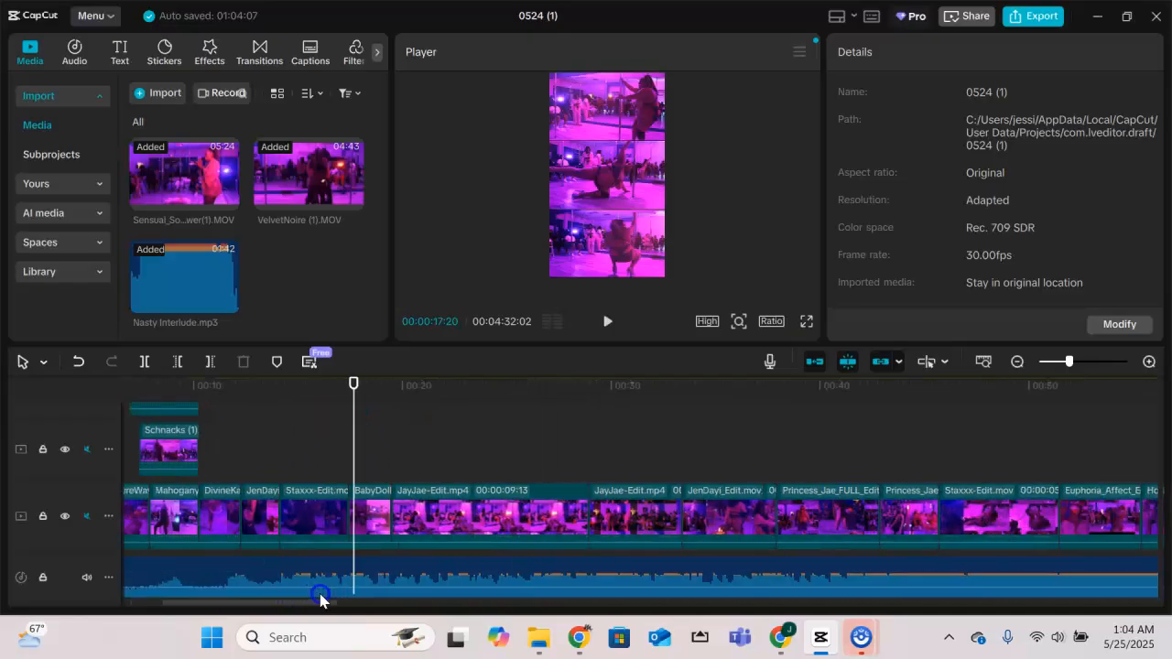
{"action": "left_click_drag", "start_coordinate": [320, 600], "coordinate": [326, 600]}
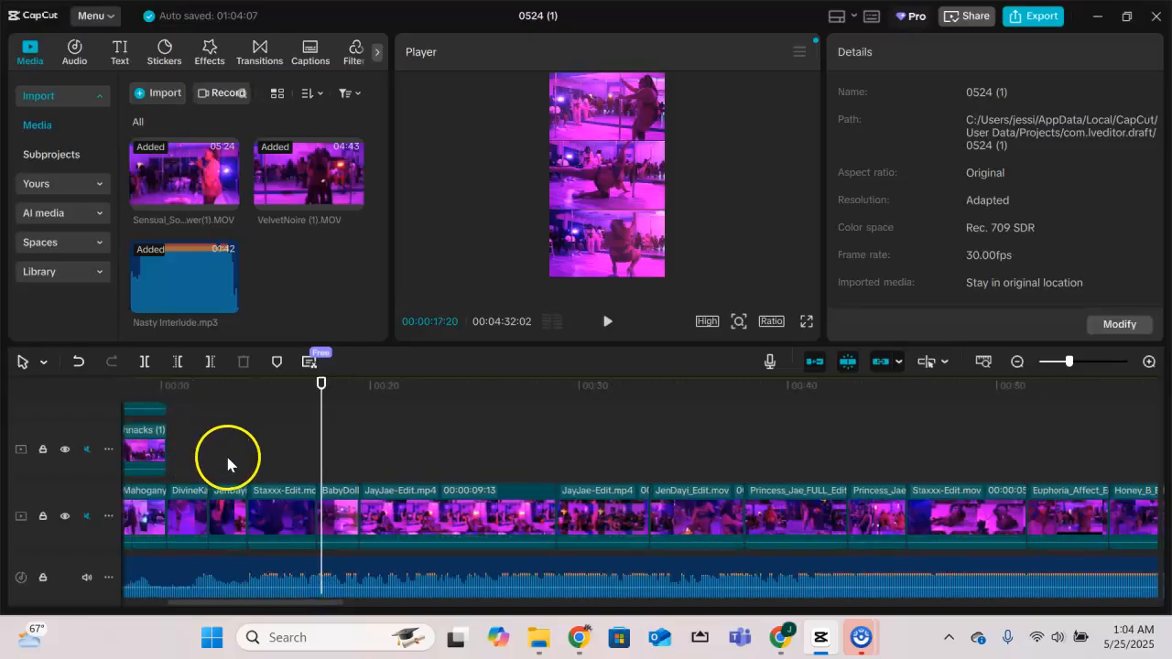
{"action": "left_click", "coordinate": [228, 458]}
{"action": "left_click_drag", "start_coordinate": [303, 604], "coordinate": [359, 604]}
{"action": "left_click", "coordinate": [294, 441]}
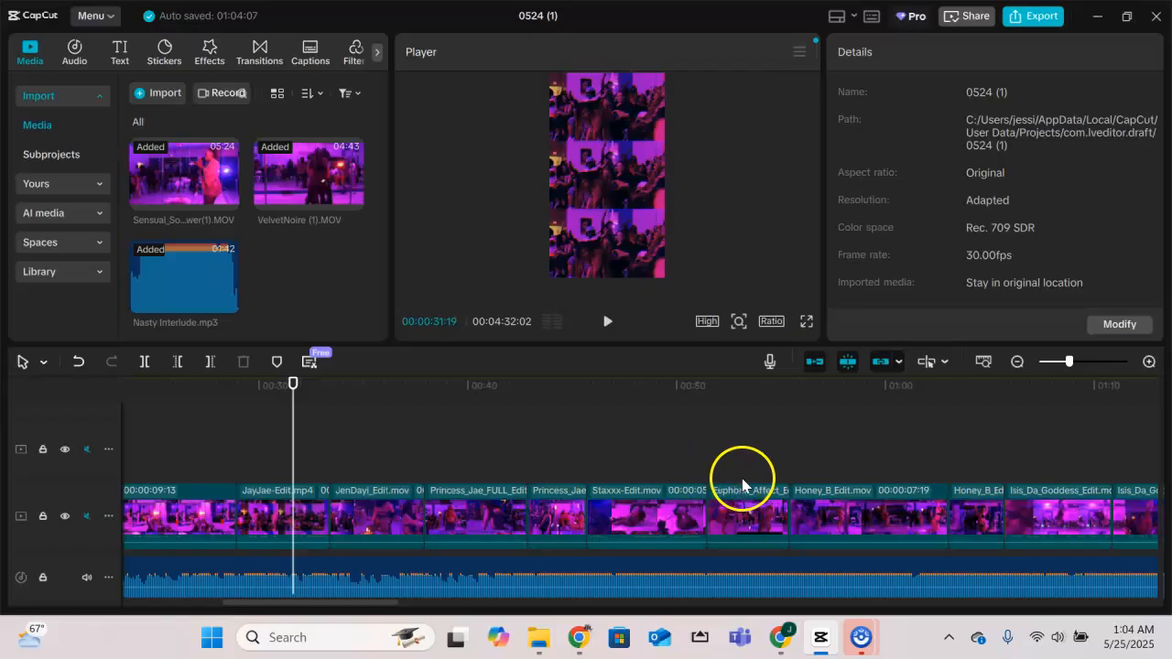
{"action": "left_click", "coordinate": [833, 474]}
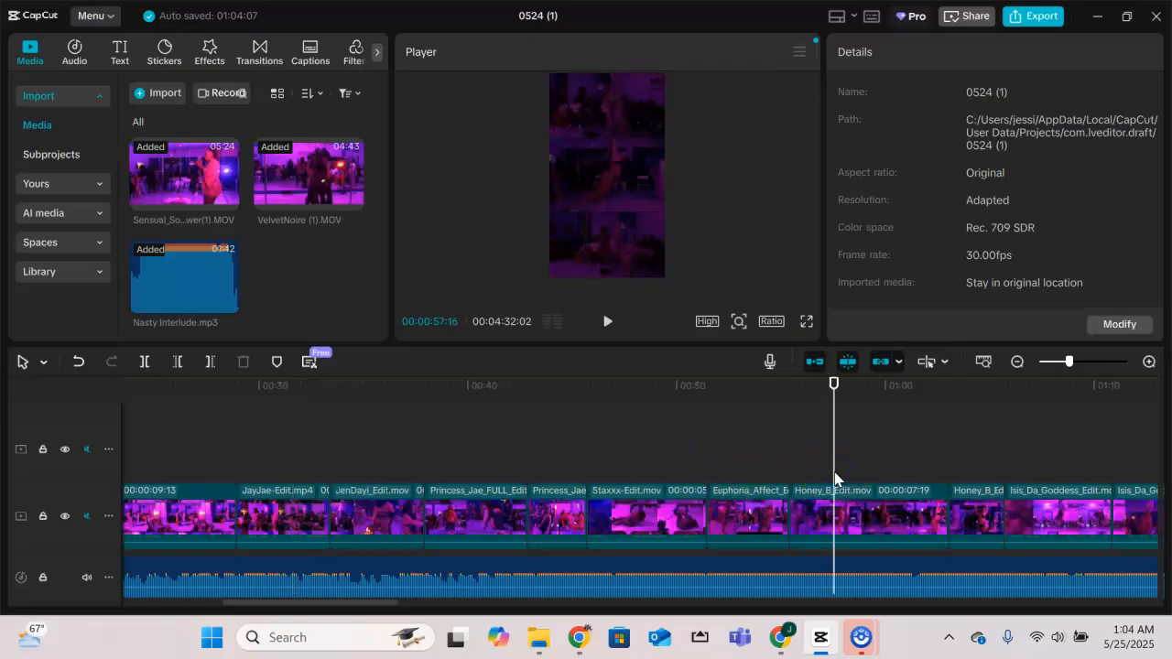
{"action": "key", "text": "space"}
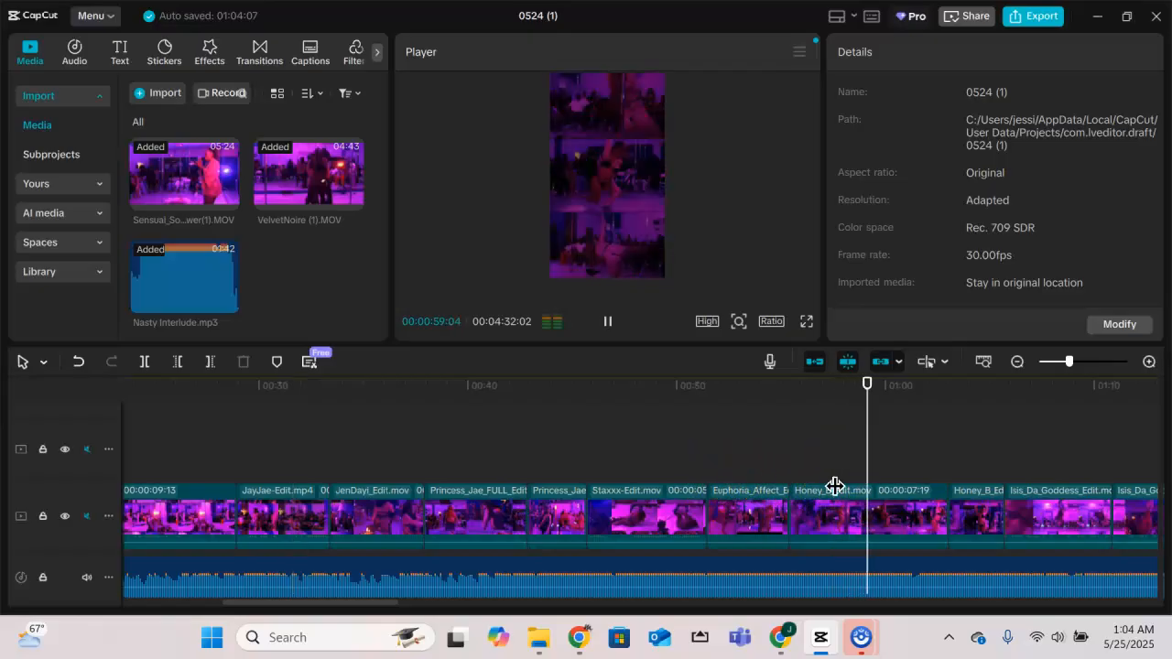
{"action": "key", "text": "space"}
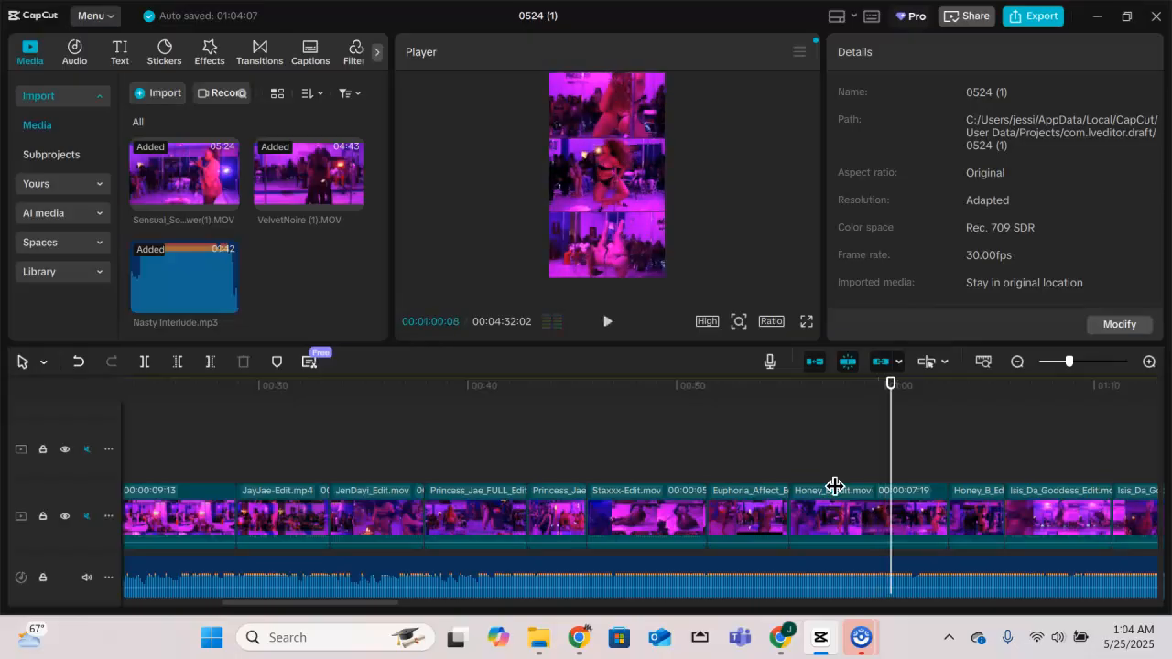
- Preview the first Isis_Da_Goddess_Edit clip and move it to directly after the shortened Staxxx-Edit clip
{"action": "left_click_drag", "start_coordinate": [392, 604], "coordinate": [466, 581]}
{"action": "left_click", "coordinate": [631, 458]}
{"action": "key", "text": "space"}
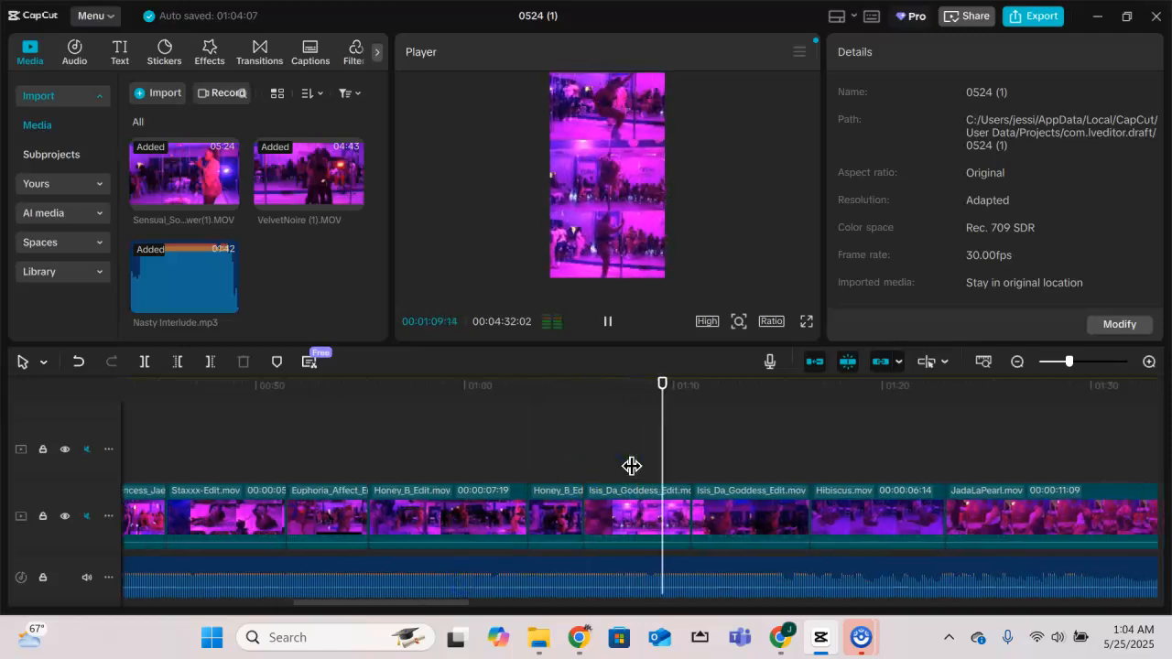
{"action": "key", "text": "space"}
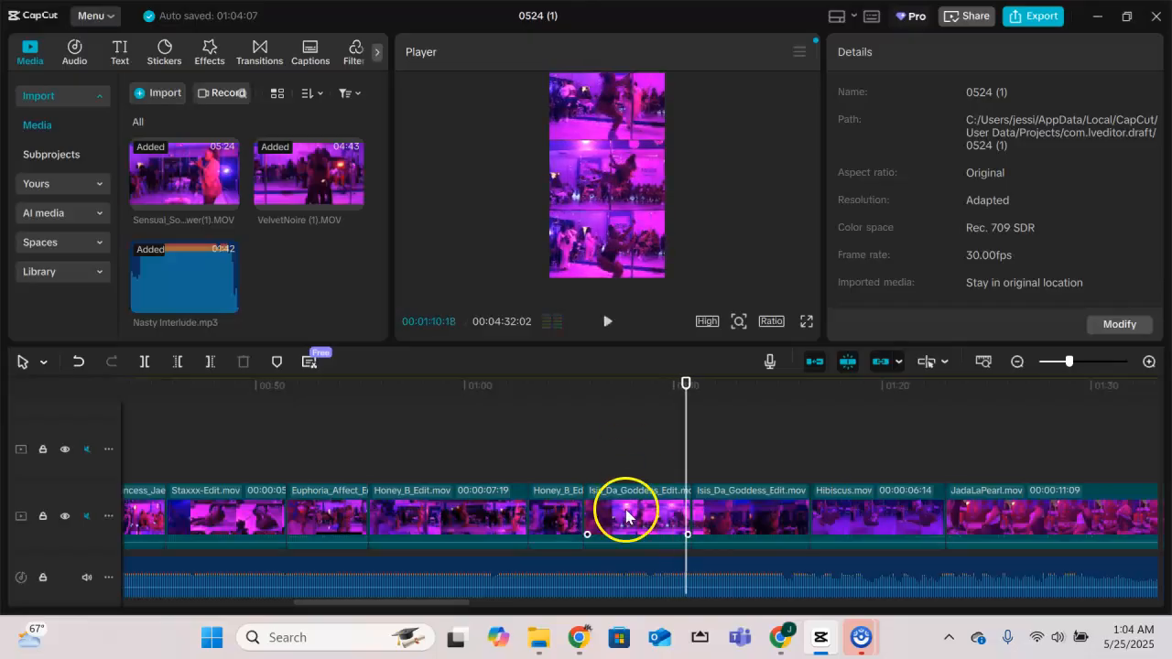
{"action": "left_click", "coordinate": [627, 510]}
{"action": "left_click_drag", "start_coordinate": [627, 510], "coordinate": [471, 529]}
- Play into the relocated Isis_Da_Goddess_Edit clip and trim its end back to about 19 seconds
{"action": "left_click", "coordinate": [427, 469]}
{"action": "key", "text": "space"}
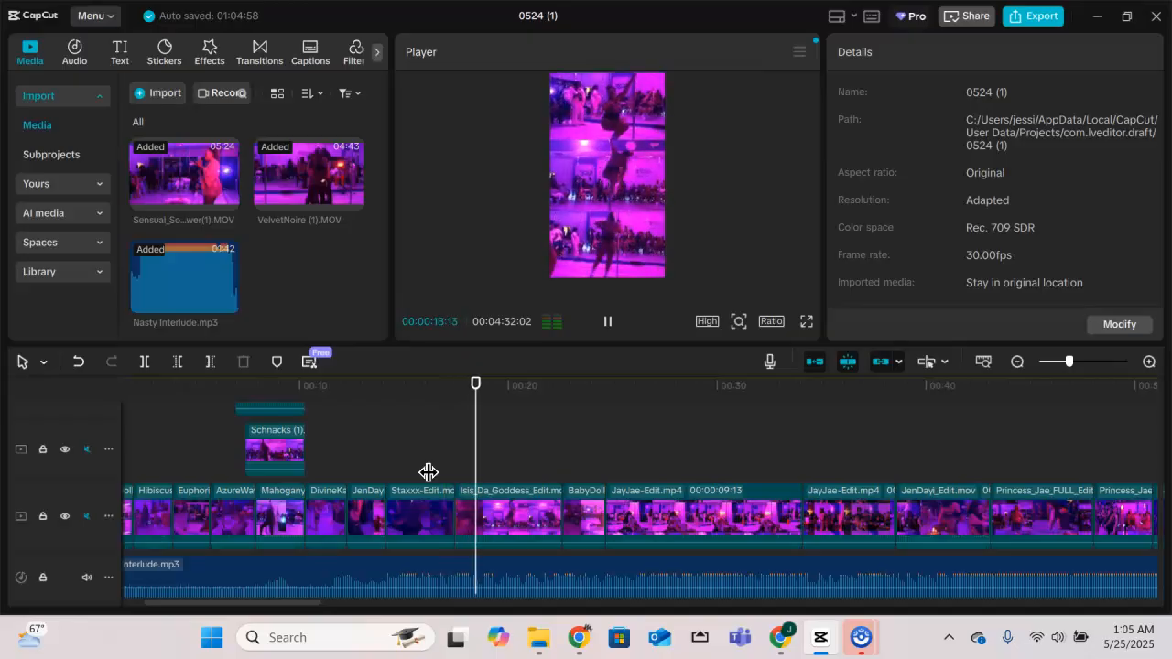
{"action": "left_click", "coordinate": [511, 509]}
{"action": "left_click_drag", "start_coordinate": [552, 519], "coordinate": [495, 523]}
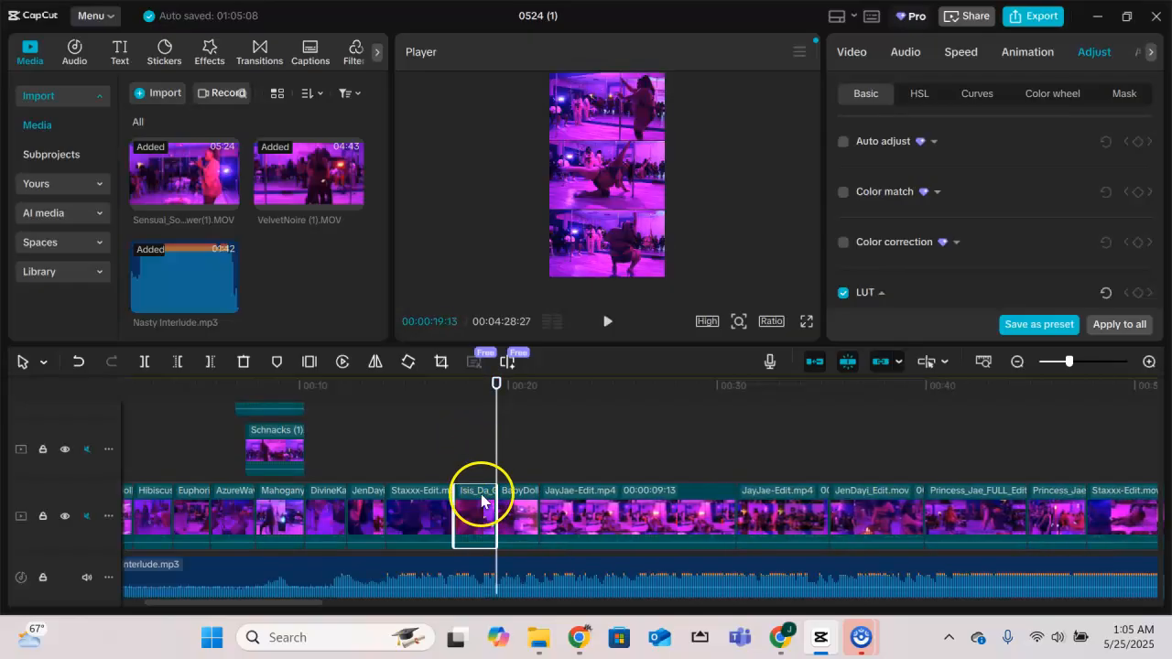
- Play the rearranged sequence from the beginning to about 20 seconds, and select the opening BabyDoll clip
{"action": "left_click_drag", "start_coordinate": [316, 607], "coordinate": [282, 604]}
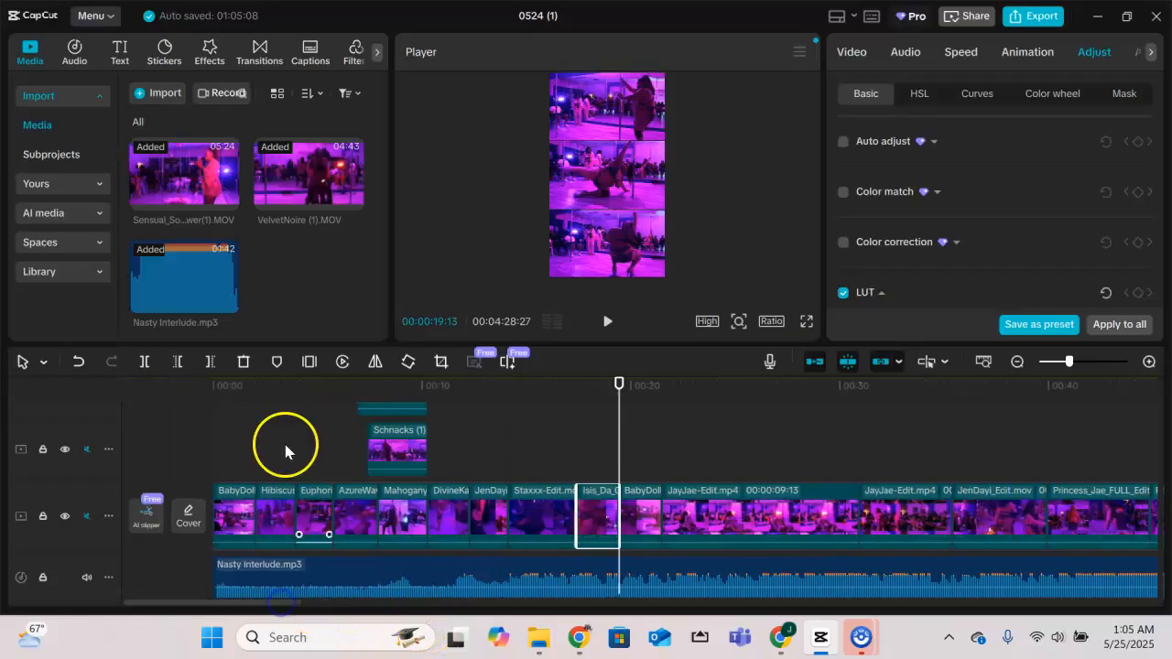
{"action": "left_click", "coordinate": [215, 392]}
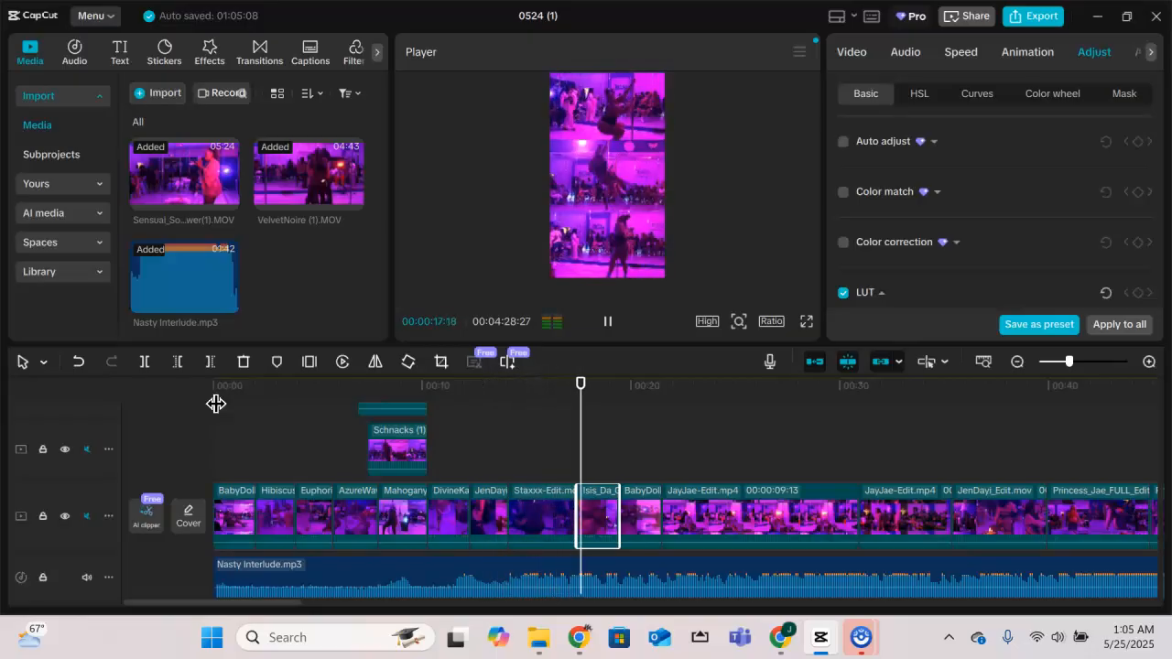
{"action": "key", "text": "space"}
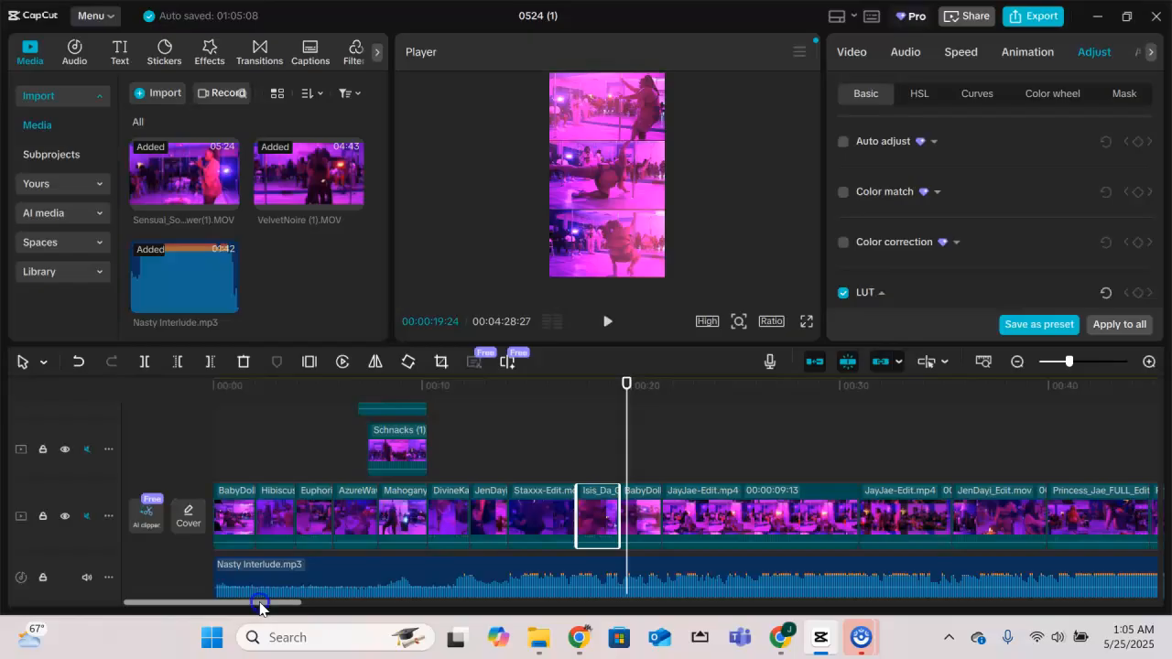
{"action": "left_click_drag", "start_coordinate": [260, 607], "coordinate": [277, 608]}
{"action": "left_click", "coordinate": [512, 464]}
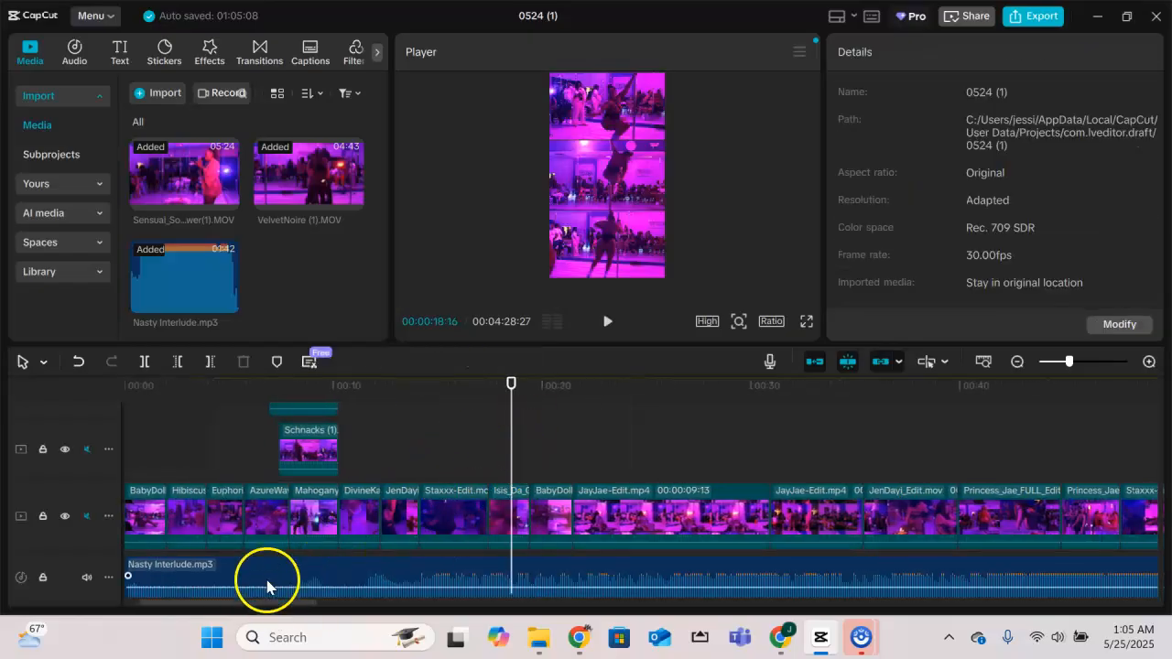
{"action": "left_click_drag", "start_coordinate": [261, 605], "coordinate": [238, 604]}
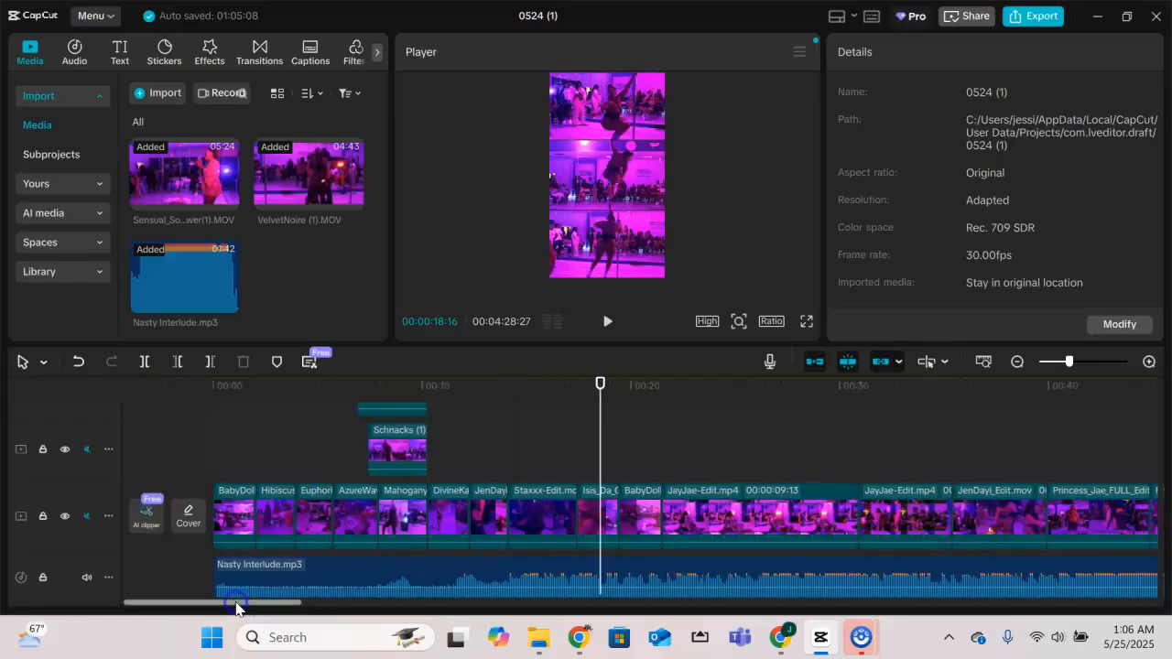
{"action": "left_click", "coordinate": [238, 528]}
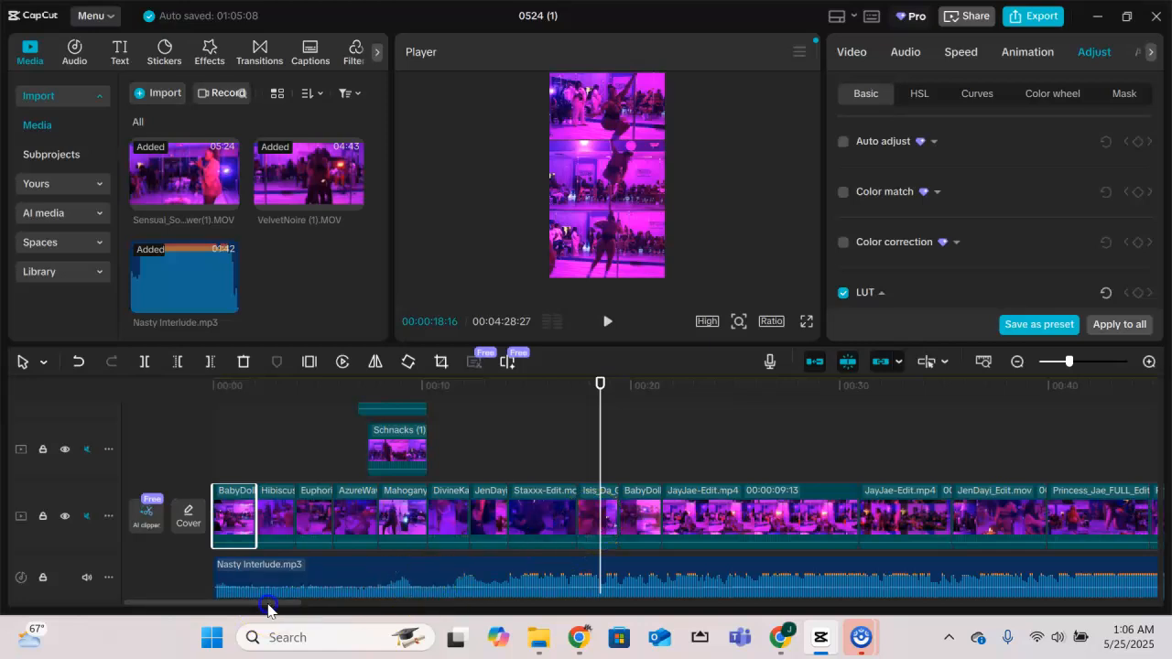
- Examine the JadaLaPearl clip by scrubbing between about 1:20 and 1:26 on the timeline
{"action": "left_click_drag", "start_coordinate": [269, 606], "coordinate": [317, 604]}
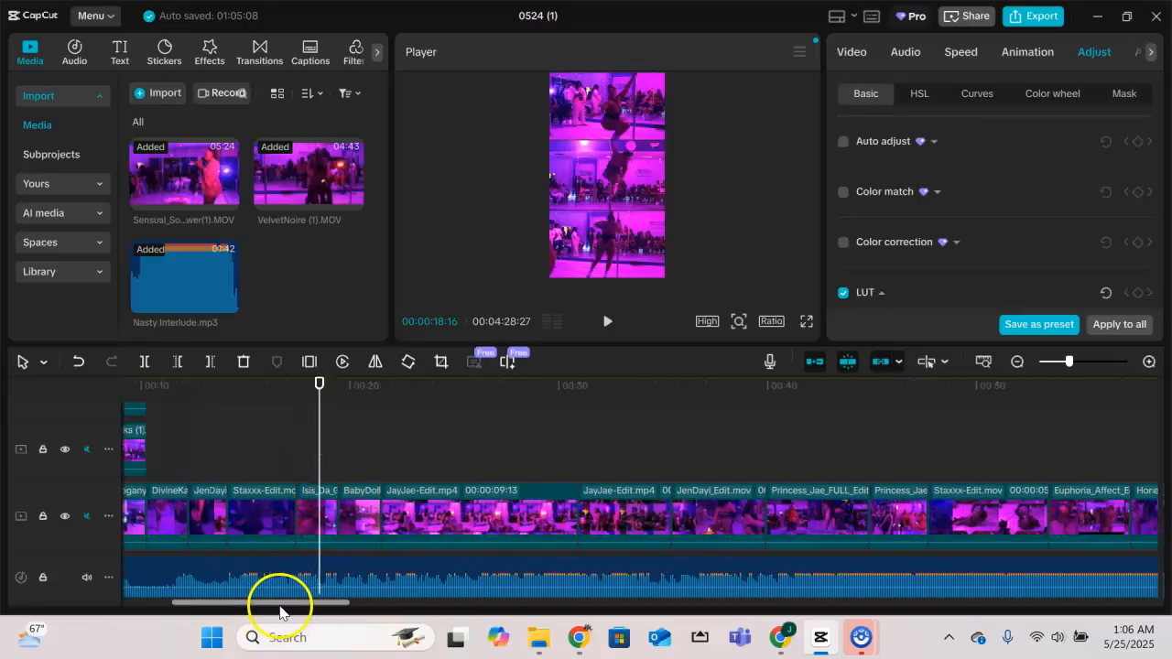
{"action": "left_click_drag", "start_coordinate": [282, 611], "coordinate": [464, 558]}
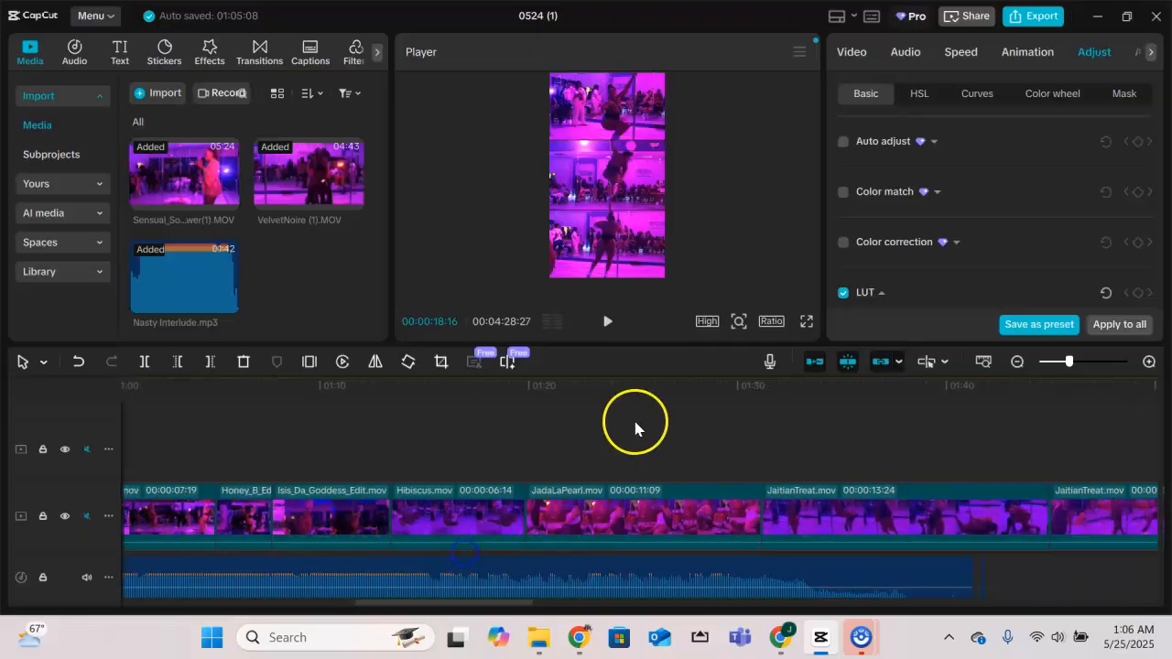
{"action": "left_click", "coordinate": [618, 460]}
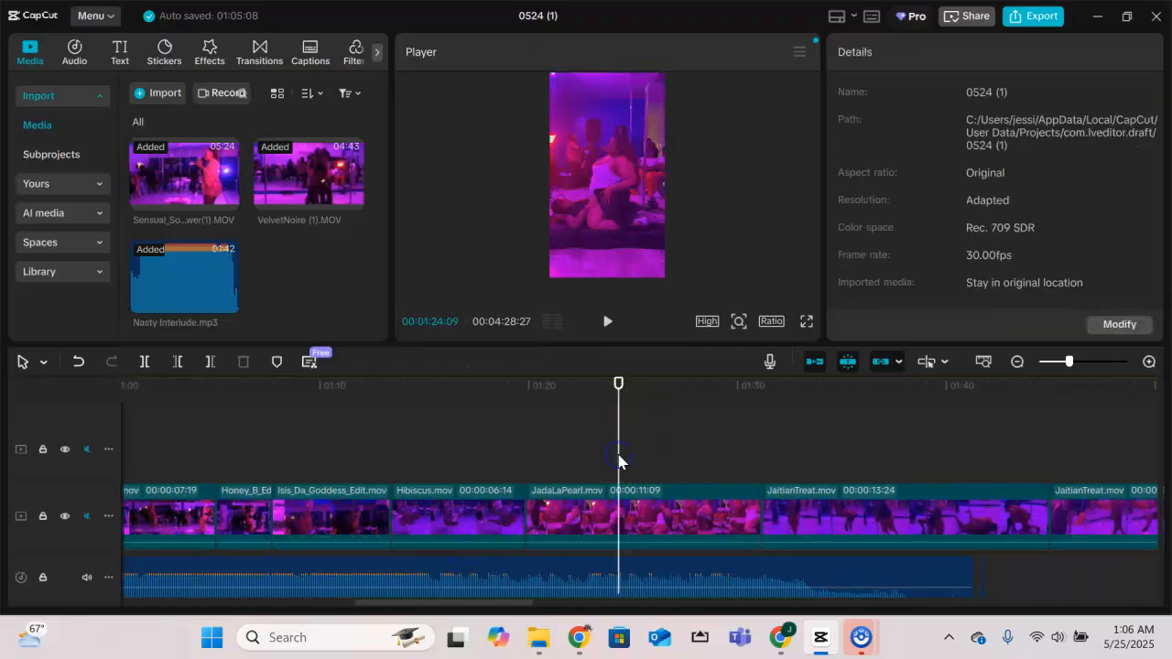
{"action": "left_click", "coordinate": [568, 458]}
{"action": "left_click", "coordinate": [548, 467]}
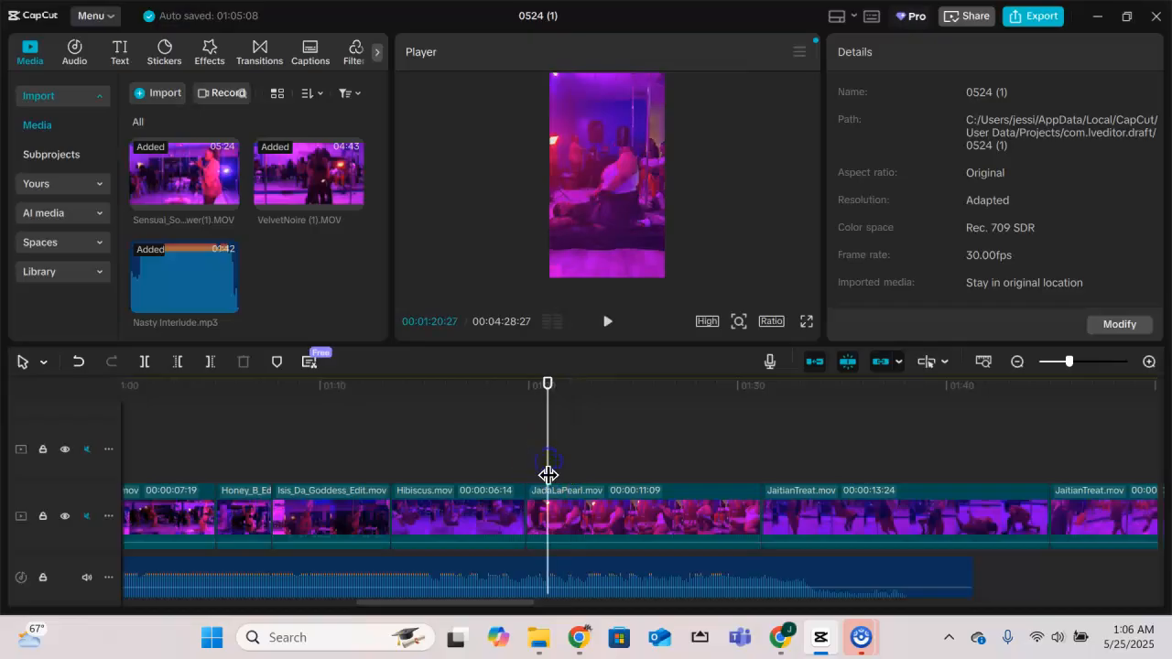
{"action": "left_click_drag", "start_coordinate": [583, 466], "coordinate": [658, 465]}
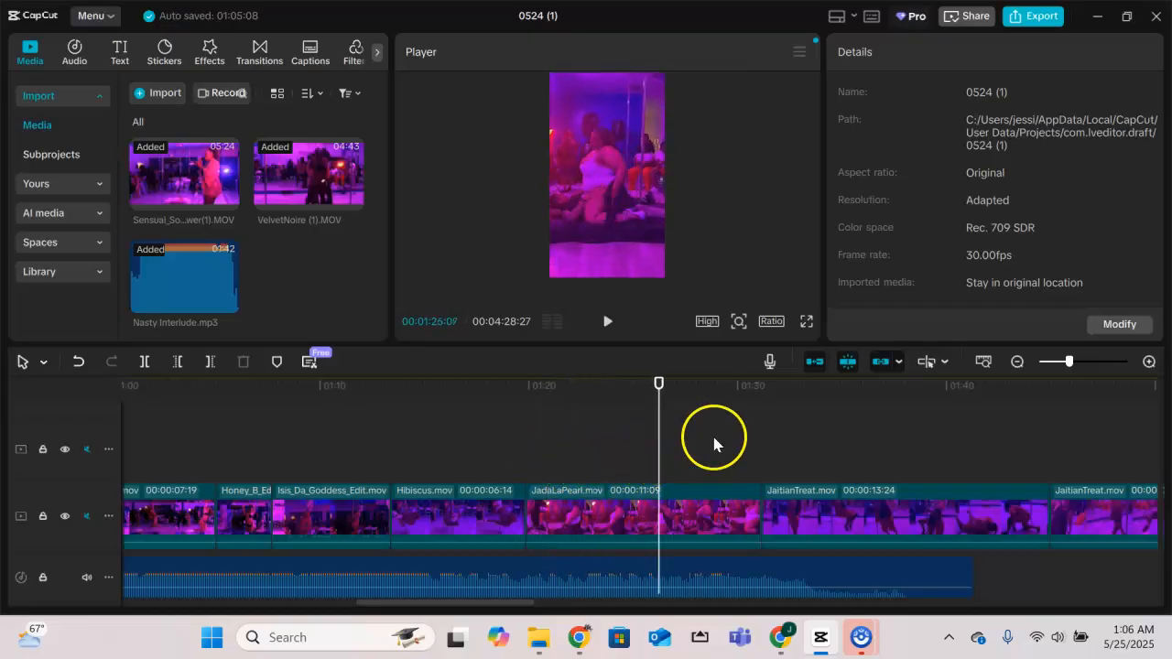
- Examine the JadaLaPearl and JaitianTreat clips by scrubbing between about 1:20 and 1:52 on the timeline
{"action": "left_click", "coordinate": [818, 468]}
{"action": "left_click_drag", "start_coordinate": [541, 570], "coordinate": [561, 596]}
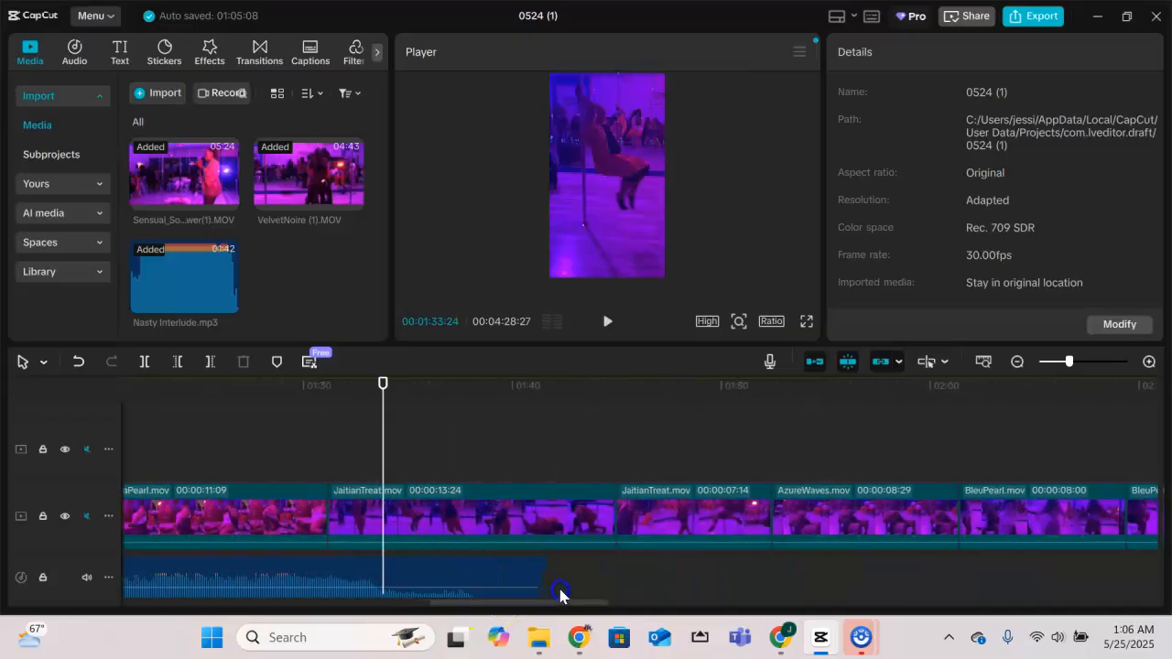
{"action": "left_click", "coordinate": [649, 458]}
{"action": "left_click_drag", "start_coordinate": [650, 465], "coordinate": [767, 486]}
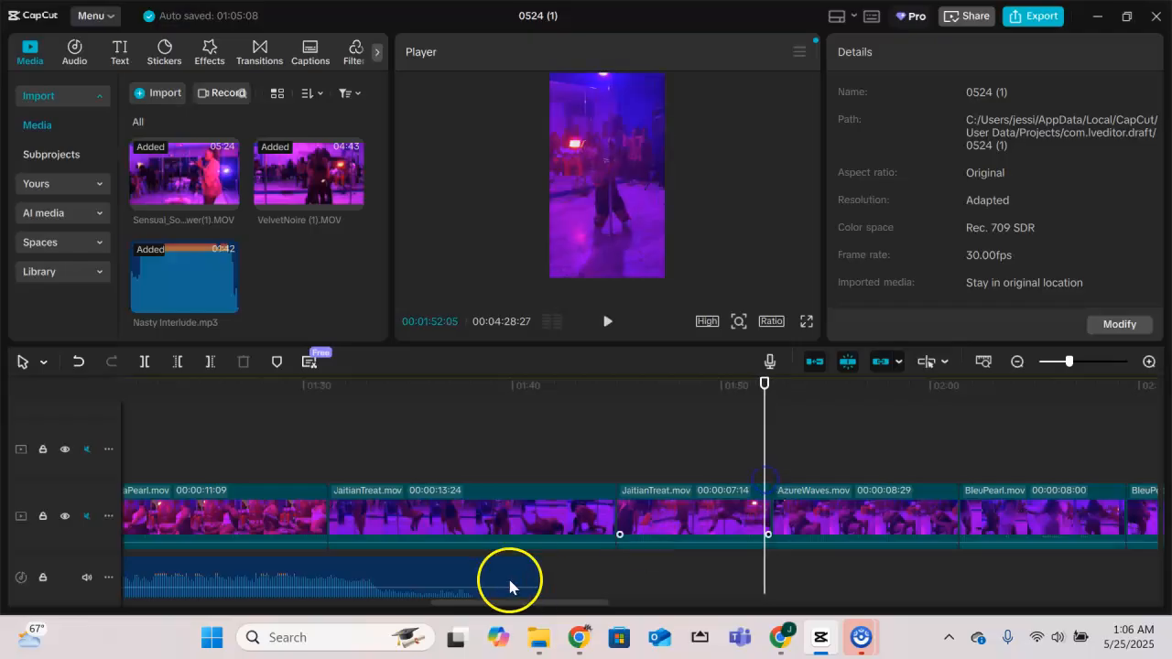
{"action": "left_click_drag", "start_coordinate": [537, 605], "coordinate": [594, 610]}
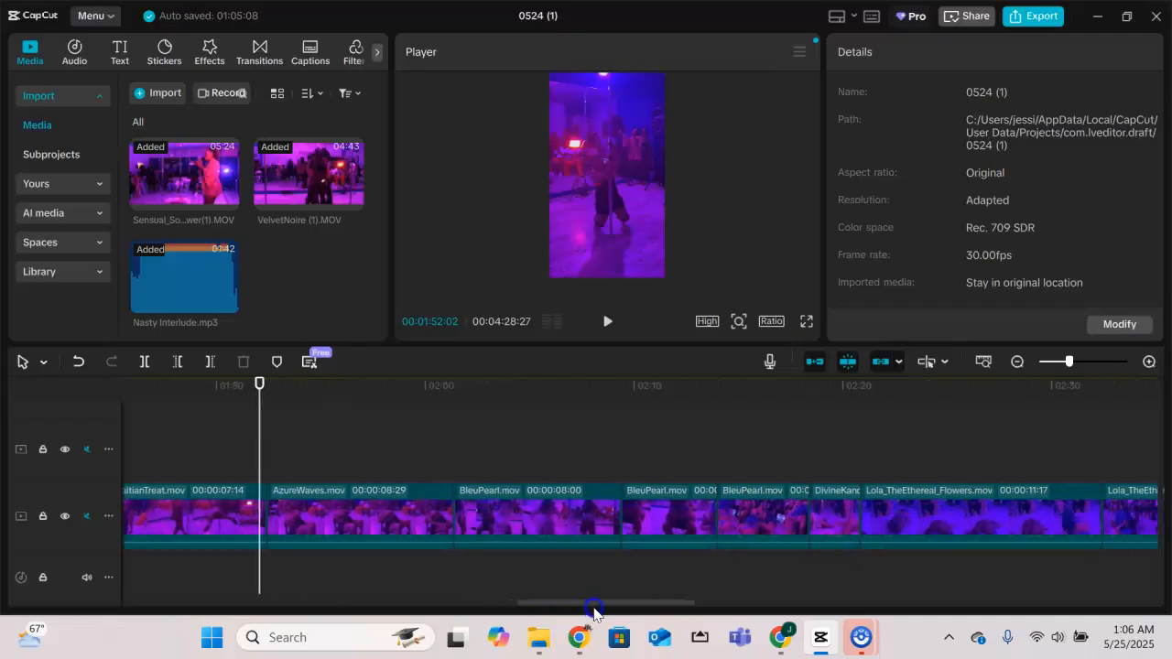
{"action": "left_click_drag", "start_coordinate": [595, 612], "coordinate": [433, 595]}
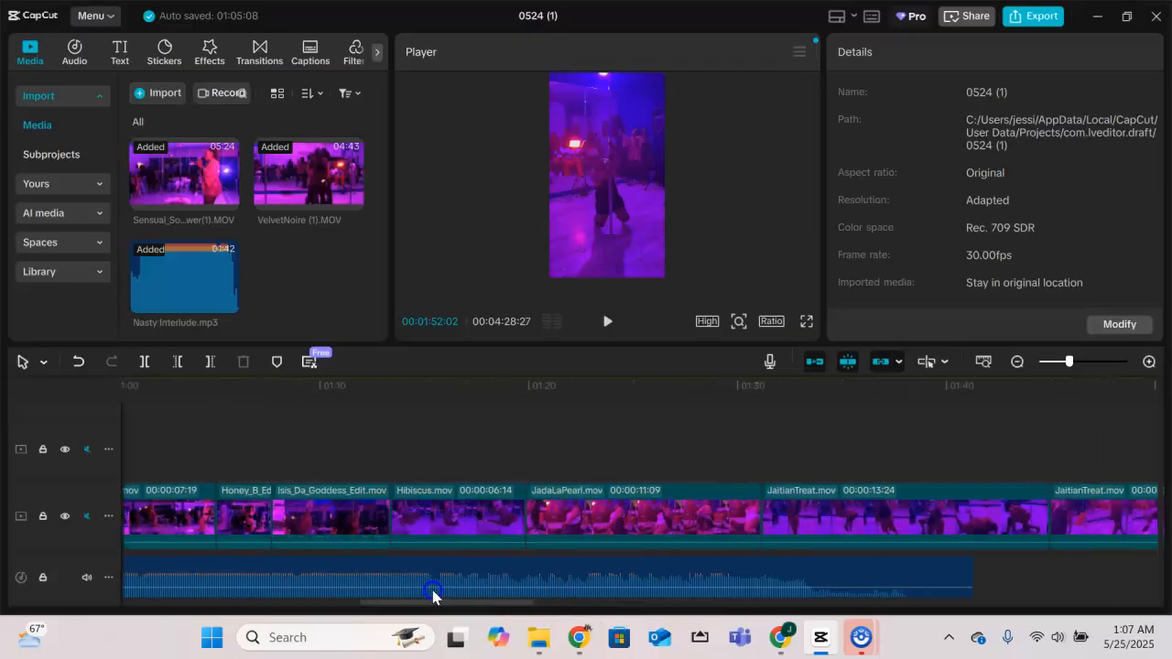
{"action": "left_click", "coordinate": [545, 476]}
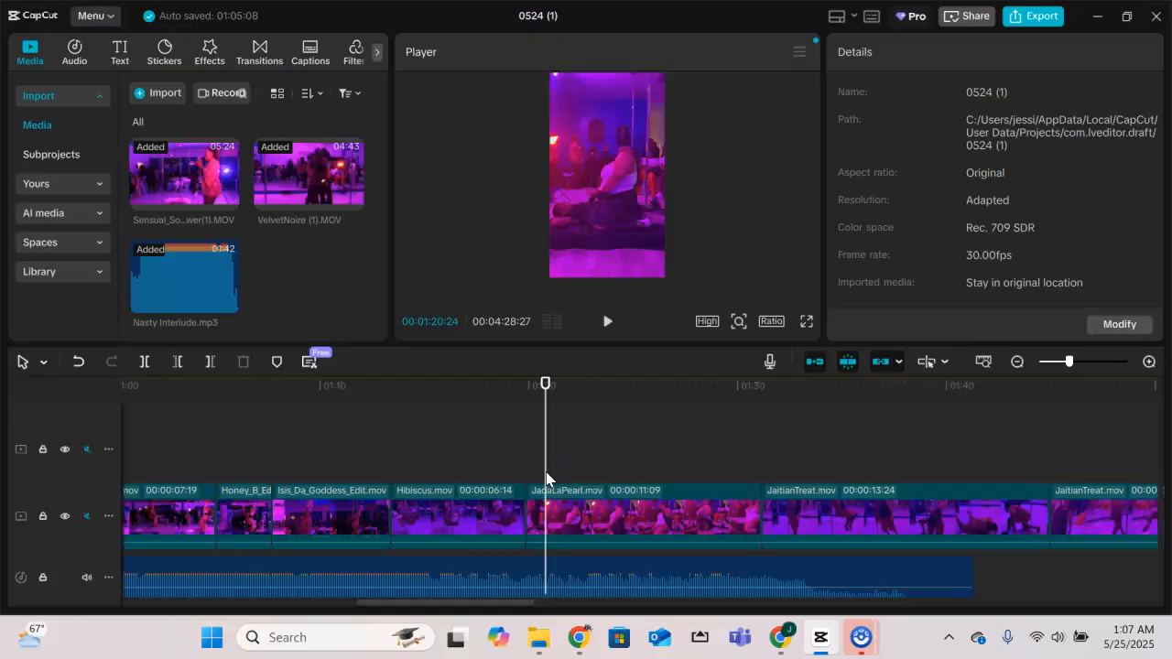
{"action": "left_click_drag", "start_coordinate": [547, 477], "coordinate": [729, 472]}
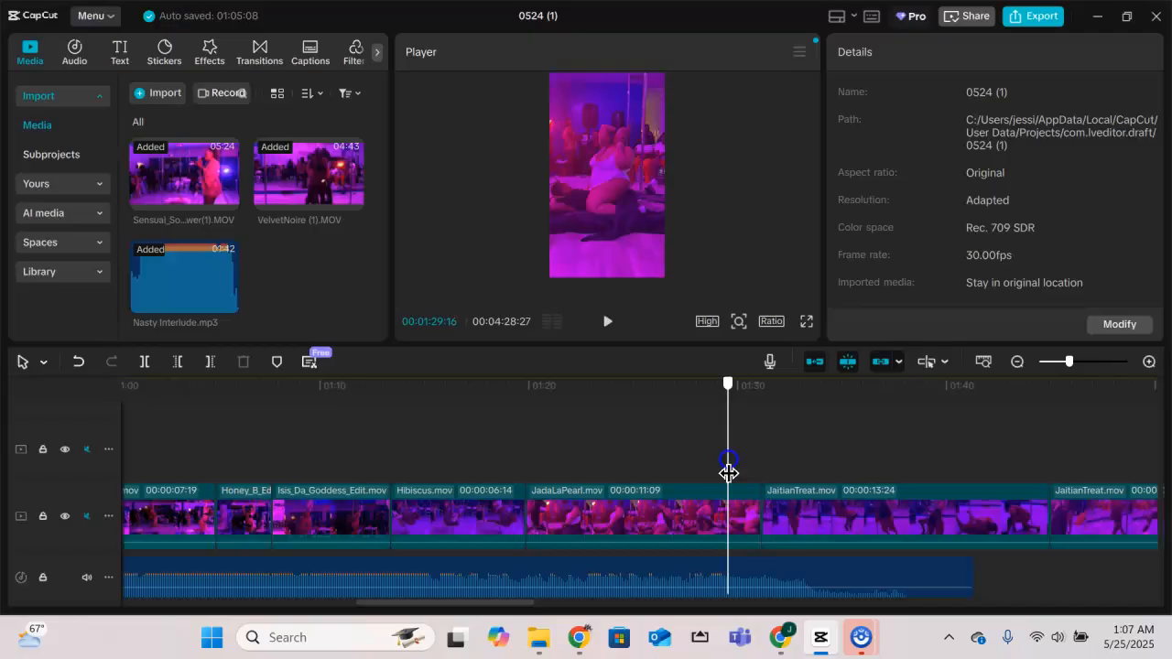
- Move the second Lola_TheEthereal_Flowers clip to directly after the opening Isis_Da_Goddess_Edit clip and trim its start to leave 2.5 seconds
{"action": "left_click_drag", "start_coordinate": [473, 604], "coordinate": [697, 598]}
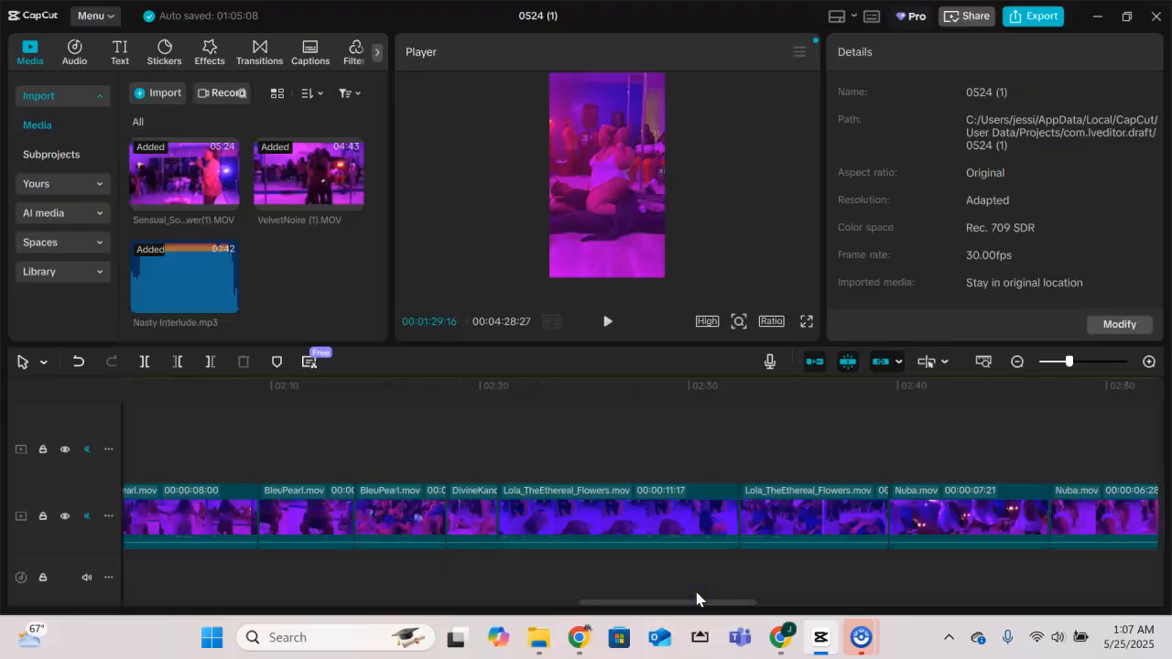
{"action": "left_click", "coordinate": [767, 467]}
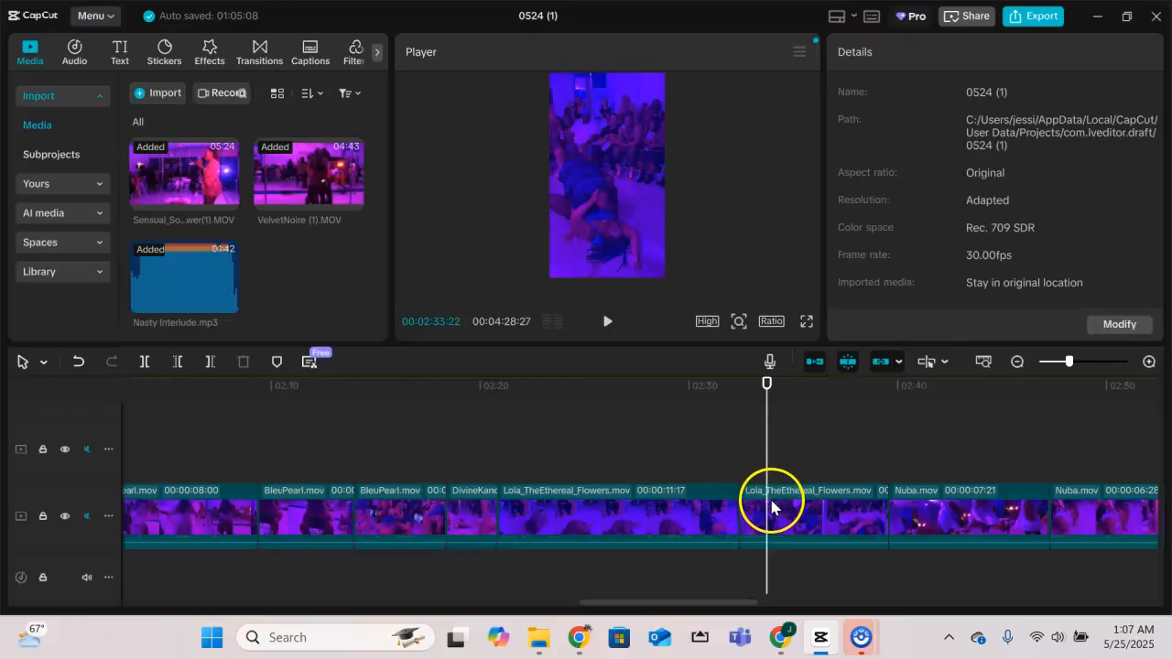
{"action": "left_click", "coordinate": [784, 511]}
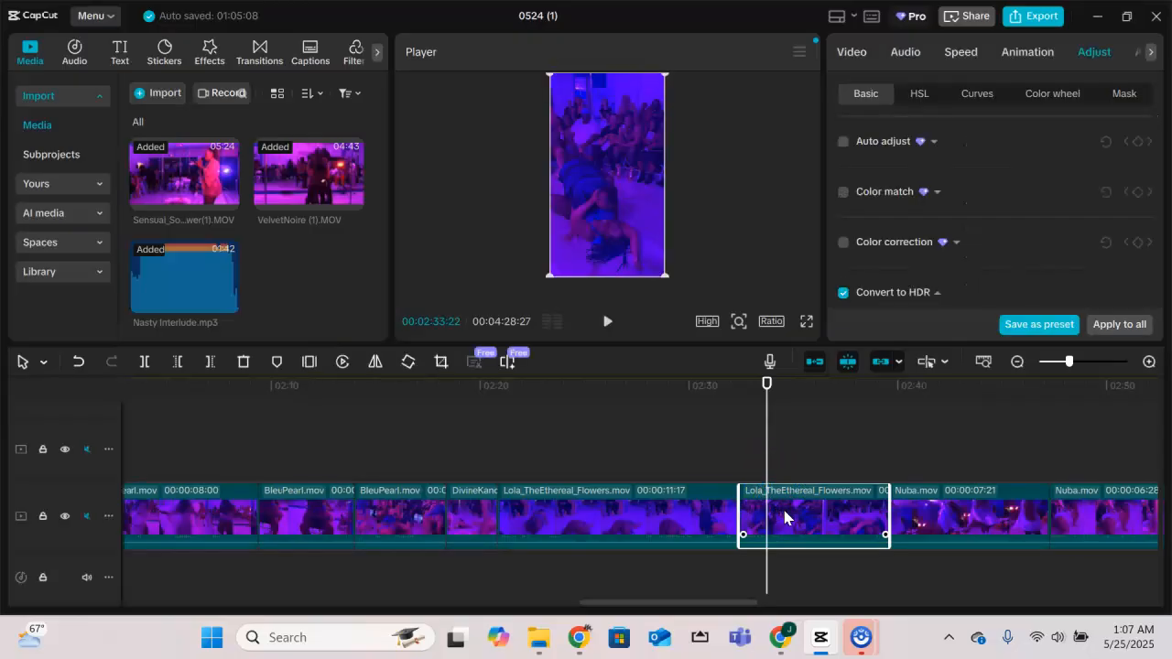
{"action": "left_click_drag", "start_coordinate": [784, 513], "coordinate": [691, 511]}
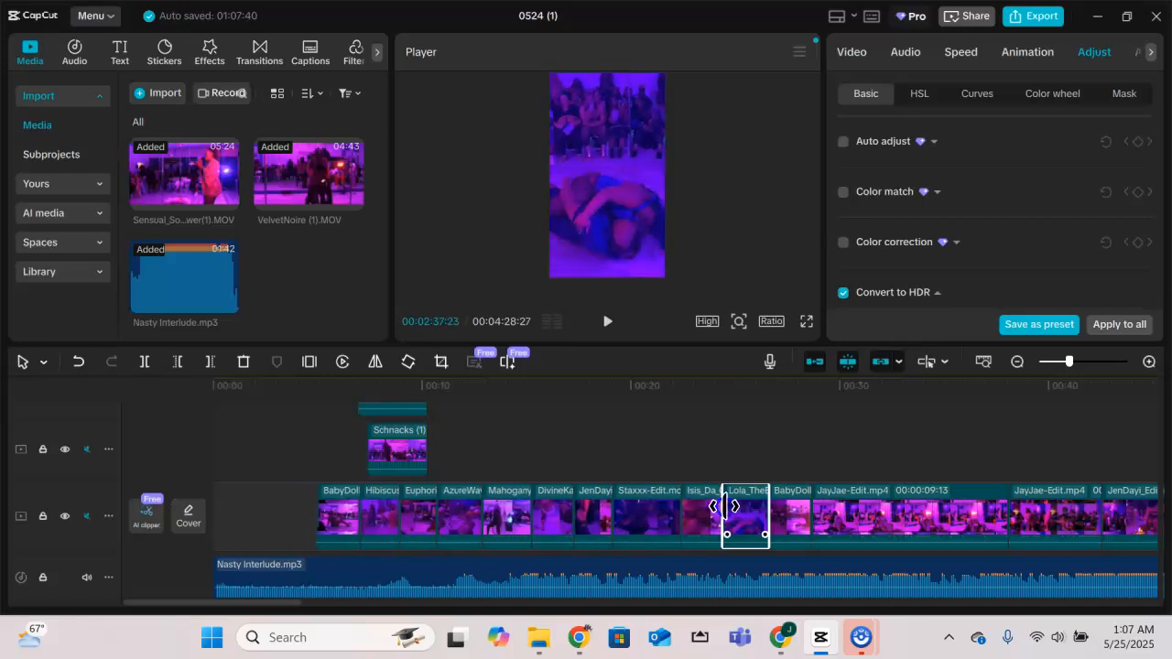
{"action": "left_click_drag", "start_coordinate": [730, 505], "coordinate": [668, 510]}
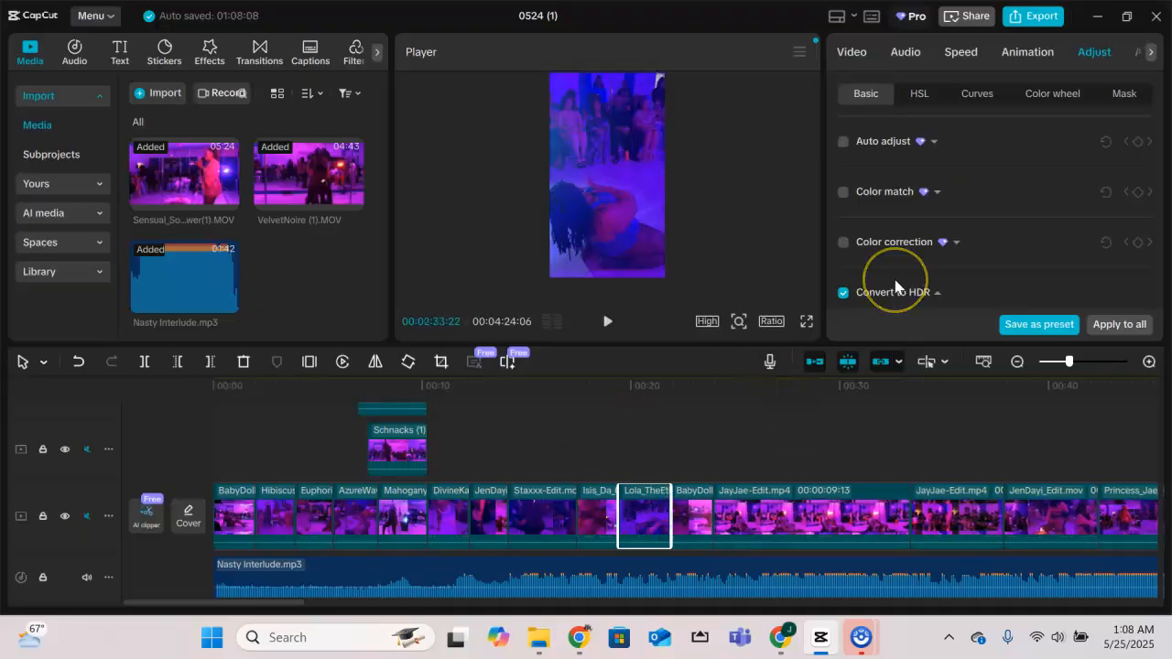
- Check the moved Lola clip's speed settings and play the sequence through it to about 22 seconds
{"action": "left_click", "coordinate": [963, 59]}
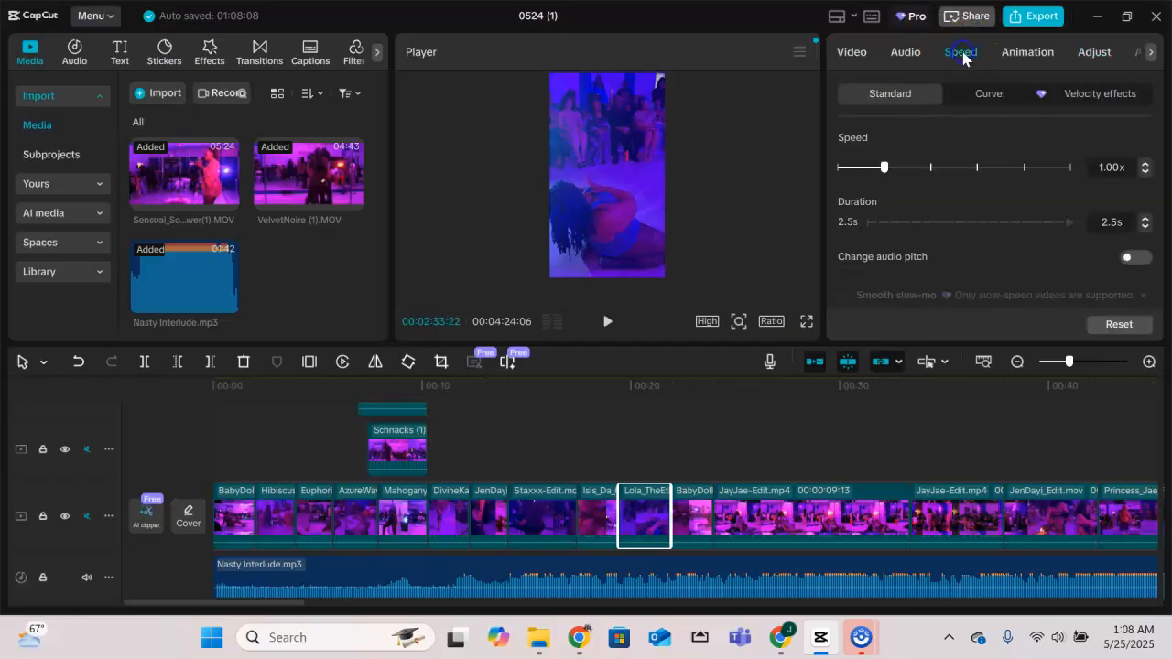
{"action": "left_click", "coordinate": [632, 392]}
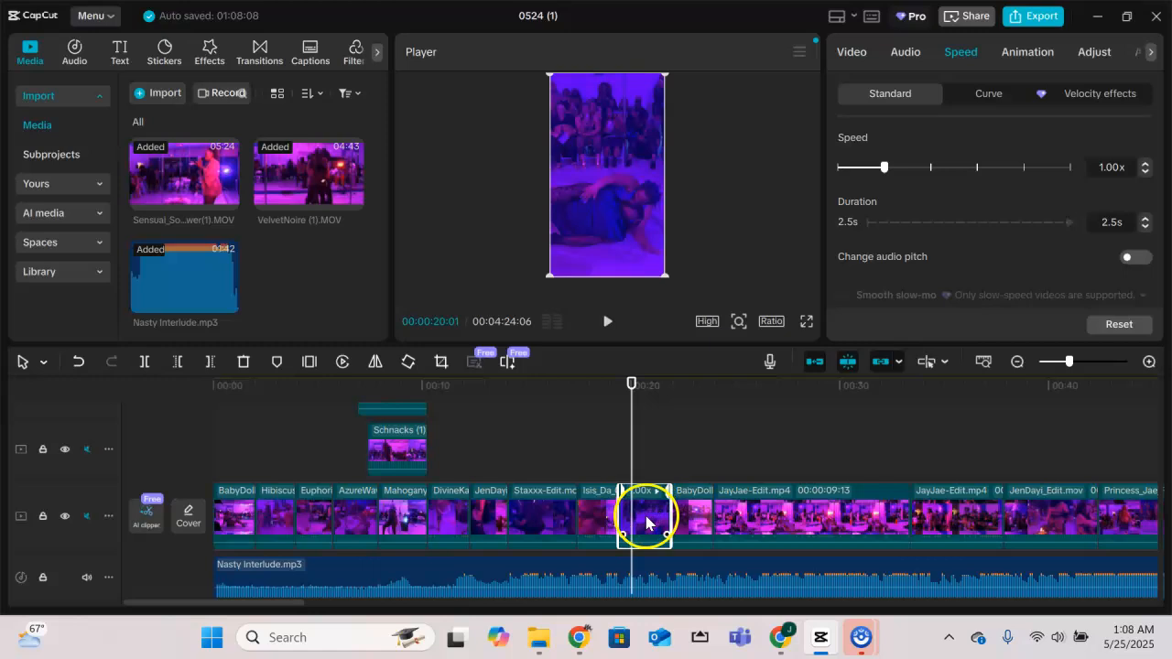
{"action": "left_click", "coordinate": [615, 456]}
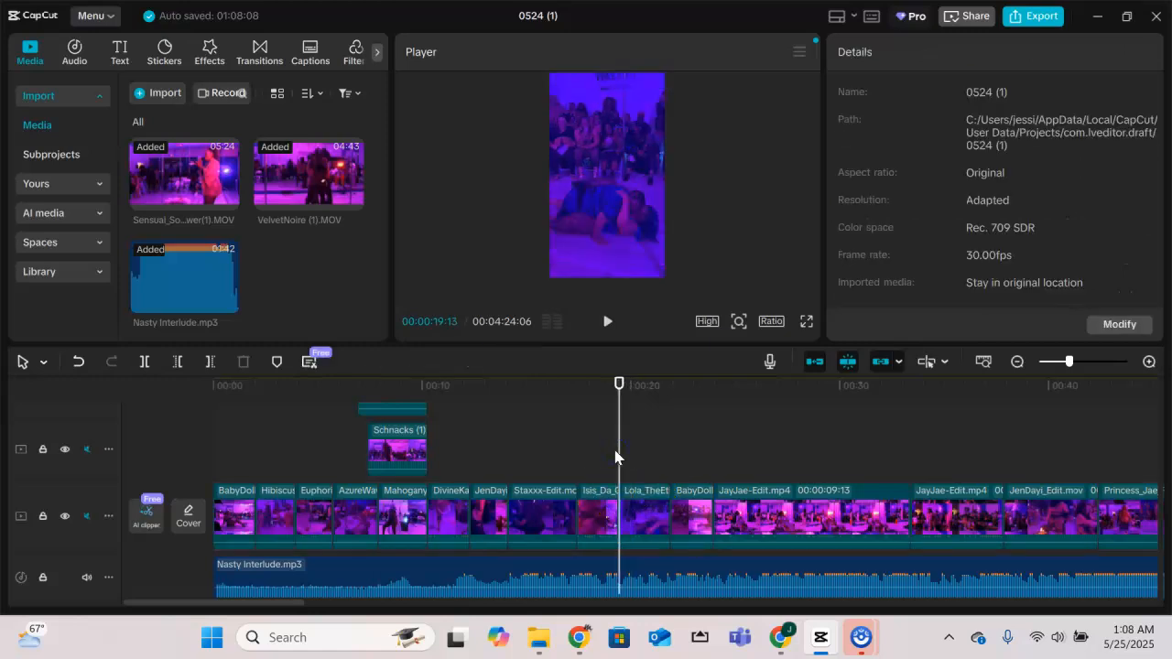
{"action": "left_click", "coordinate": [543, 516]}
{"action": "left_click", "coordinate": [603, 462]}
{"action": "key", "text": "space"}
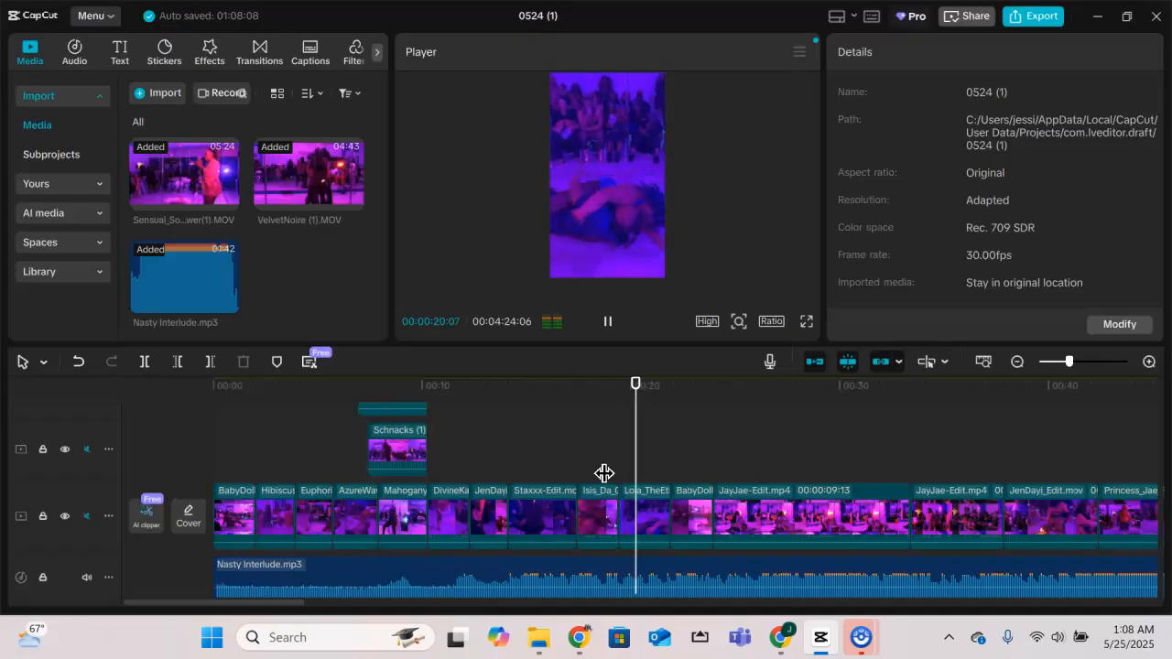
{"action": "key", "text": "space"}
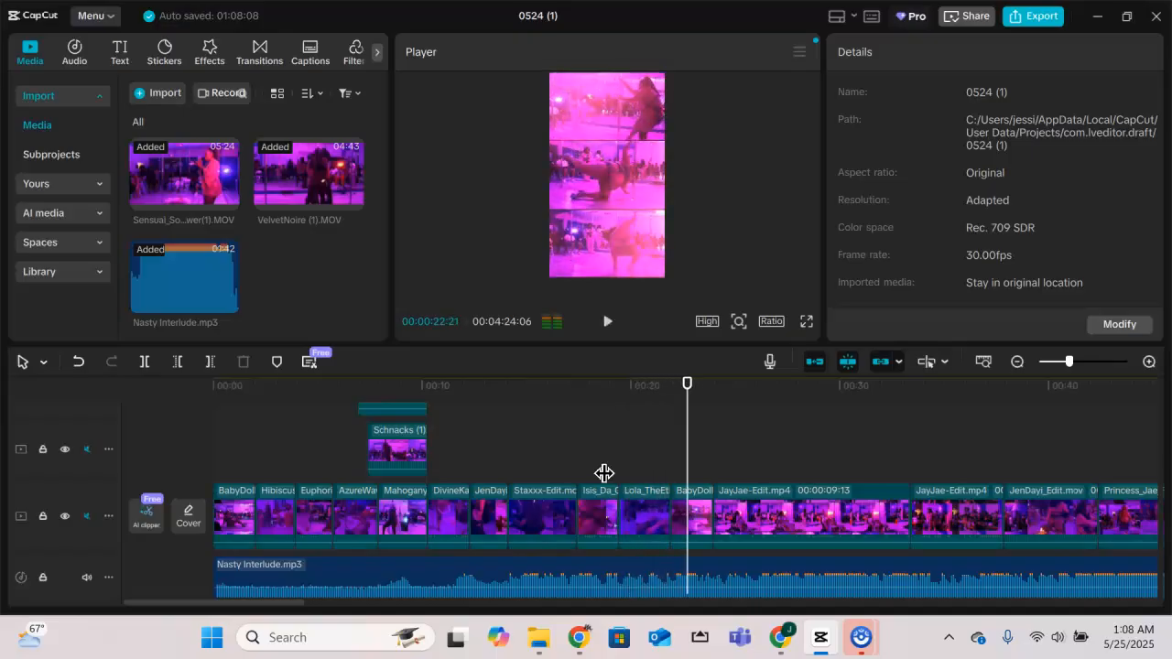
- Extend the start of the moved Lola clip to a duration of 3.5 seconds and play through it
{"action": "left_click", "coordinate": [657, 525]}
{"action": "left_click_drag", "start_coordinate": [617, 517], "coordinate": [596, 485]}
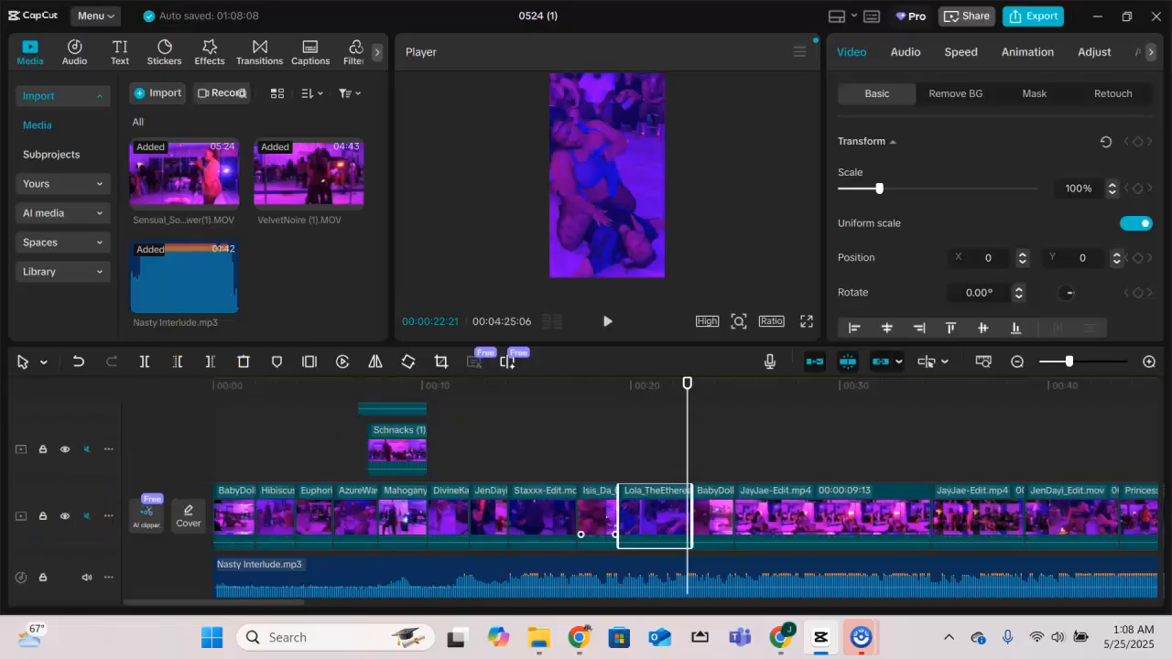
{"action": "key", "text": "space"}
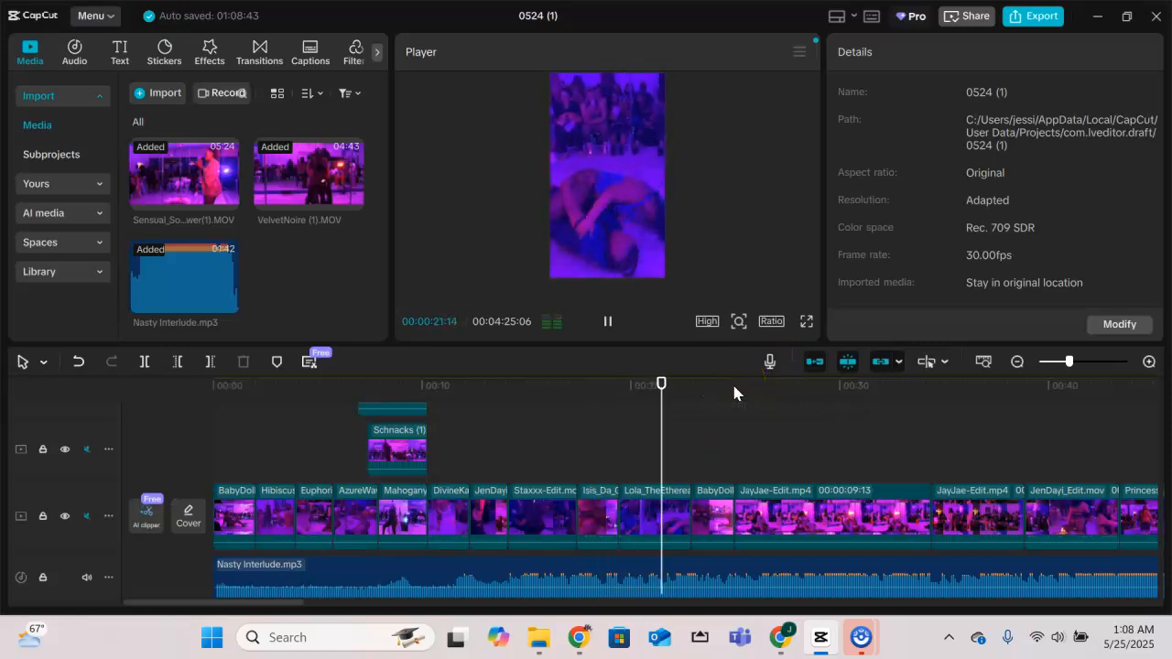
{"action": "key", "text": "space"}
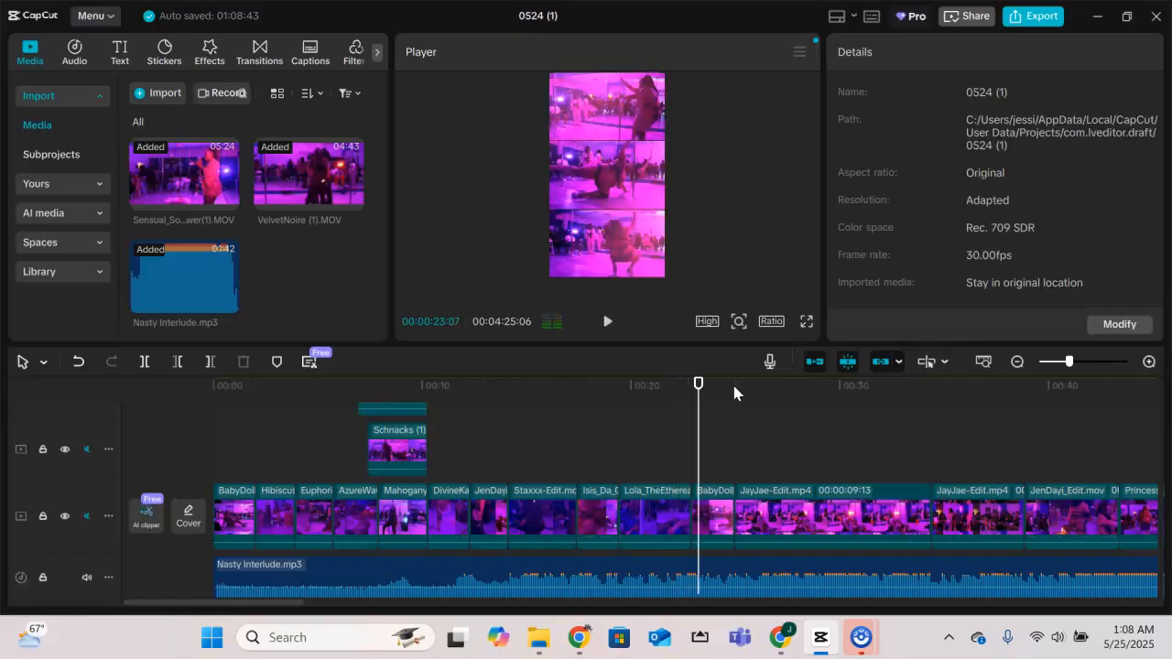
- Open the speed curve presets for the moved Lola_TheEthereal_Flowers clip
{"action": "left_click", "coordinate": [642, 502]}
{"action": "left_click", "coordinate": [636, 506]}
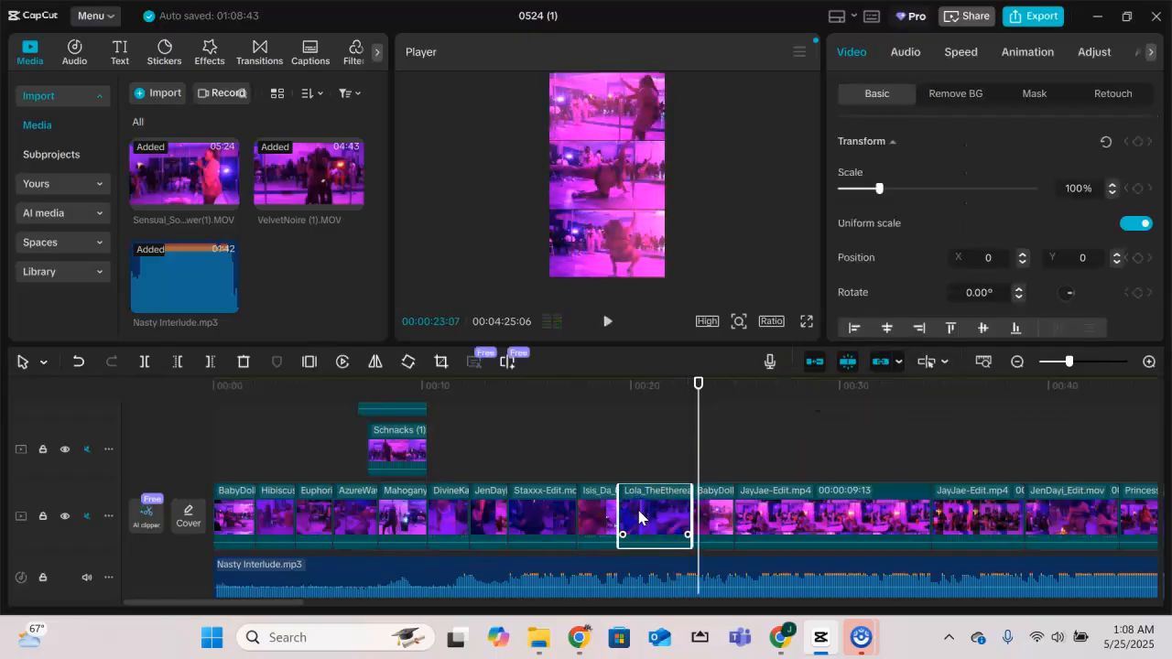
{"action": "left_click", "coordinate": [959, 66]}
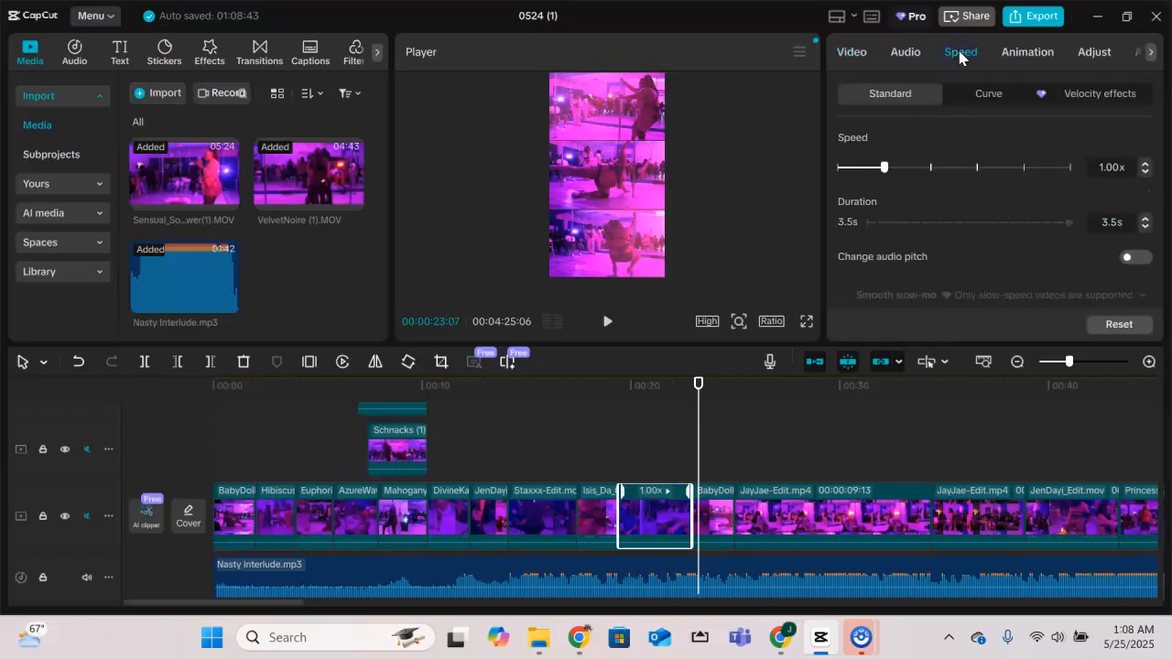
{"action": "left_click", "coordinate": [988, 99]}
{"action": "left_click", "coordinate": [988, 99]}
{"action": "left_click", "coordinate": [904, 99]}
{"action": "left_click", "coordinate": [984, 95]}
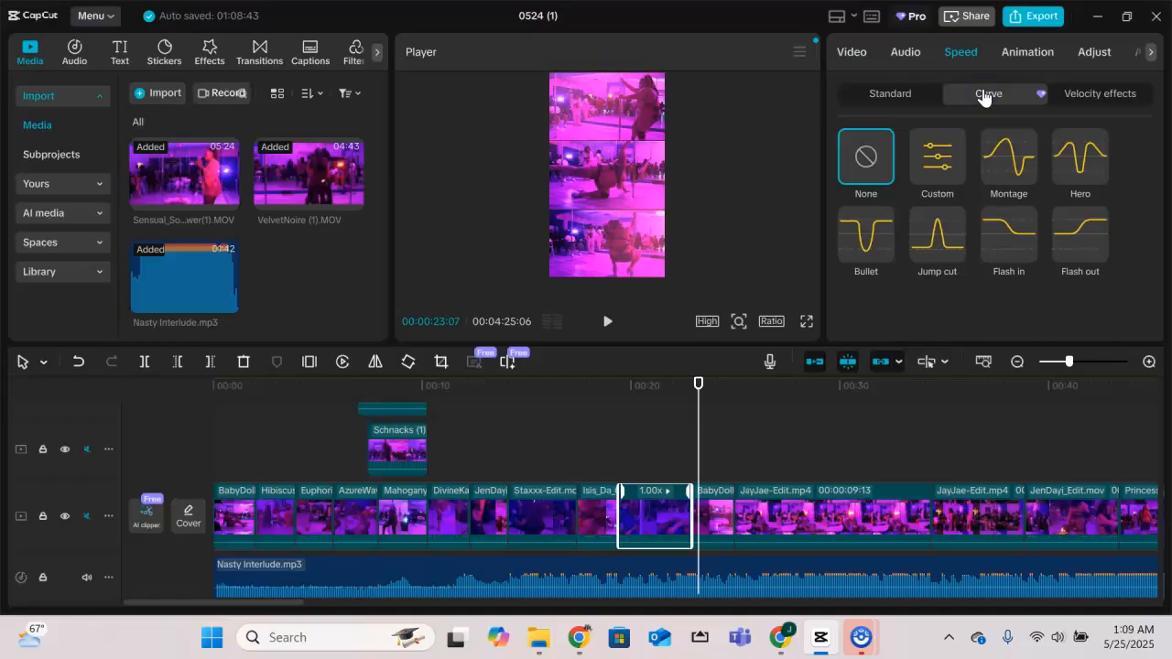
- Position the playhead inside the moved Lola clip at about 20 seconds and apply the Custom speed curve
{"action": "left_click", "coordinate": [645, 458]}
{"action": "left_click", "coordinate": [649, 505]}
{"action": "left_click", "coordinate": [654, 484]}
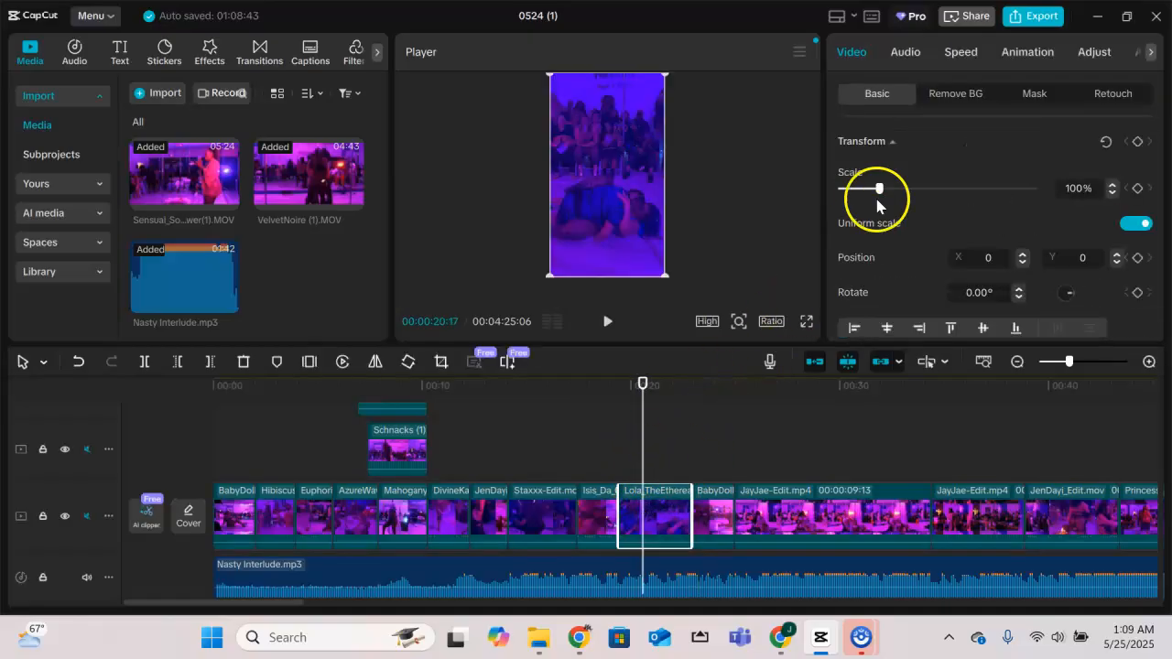
{"action": "left_click", "coordinate": [961, 55]}
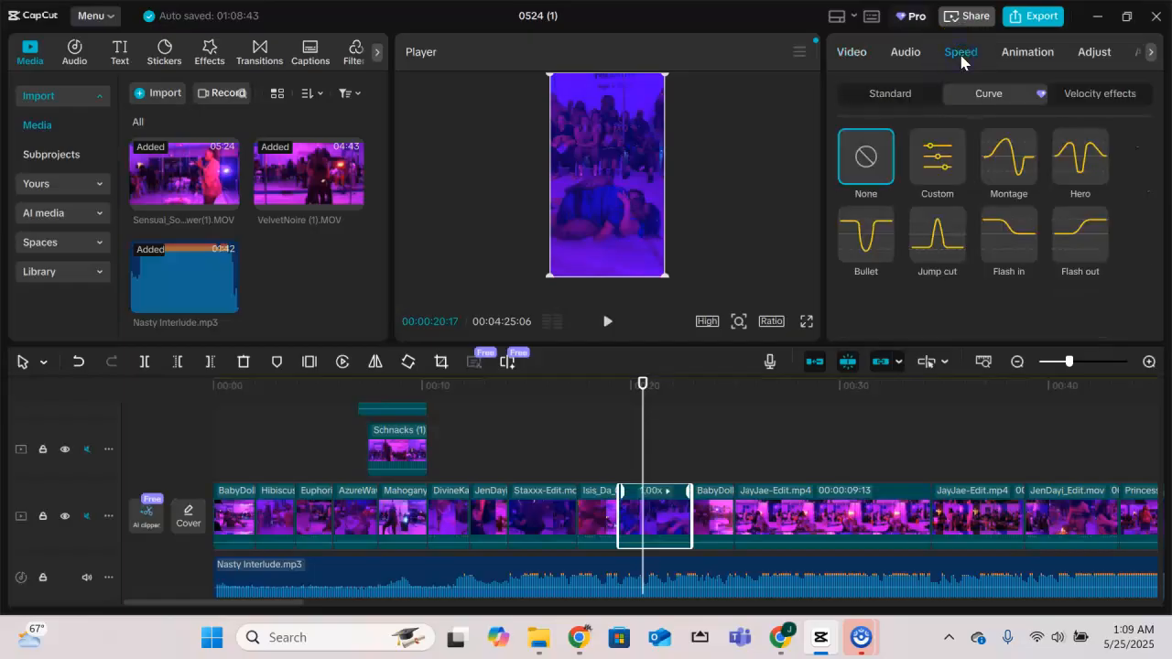
{"action": "left_click", "coordinate": [927, 159]}
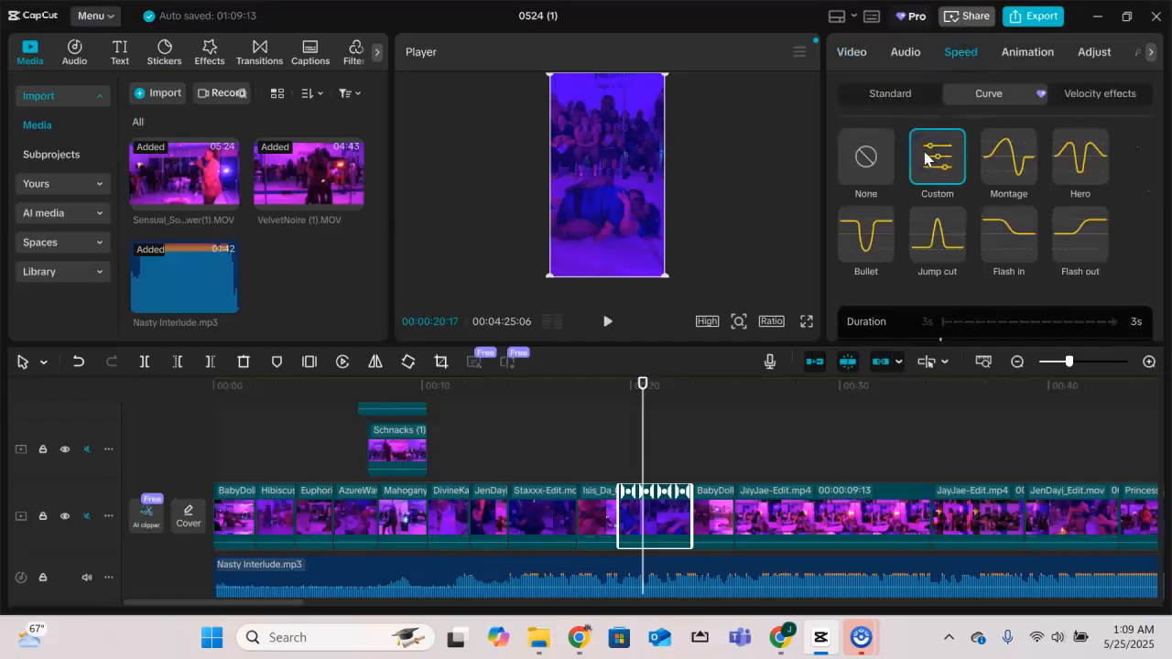
{"action": "left_click_drag", "start_coordinate": [1160, 200], "coordinate": [1149, 178]}
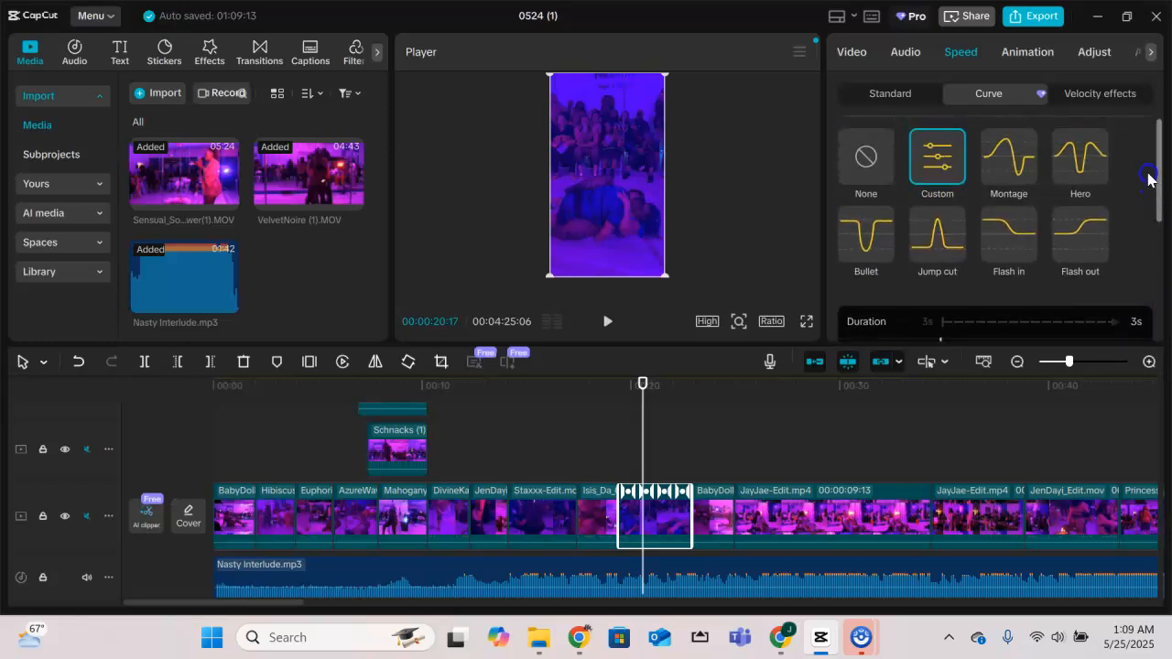
- Try the Montage speed curve on the moved Lola clip and preview it twice from about 19 seconds
{"action": "left_click", "coordinate": [997, 158]}
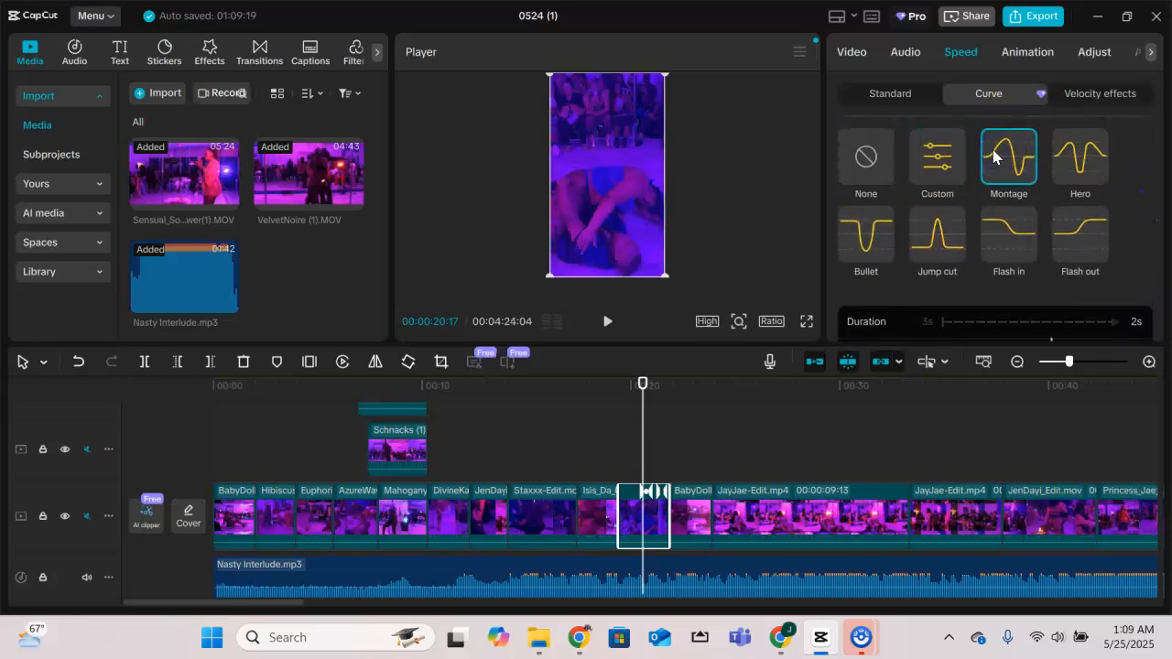
{"action": "left_click", "coordinate": [610, 396]}
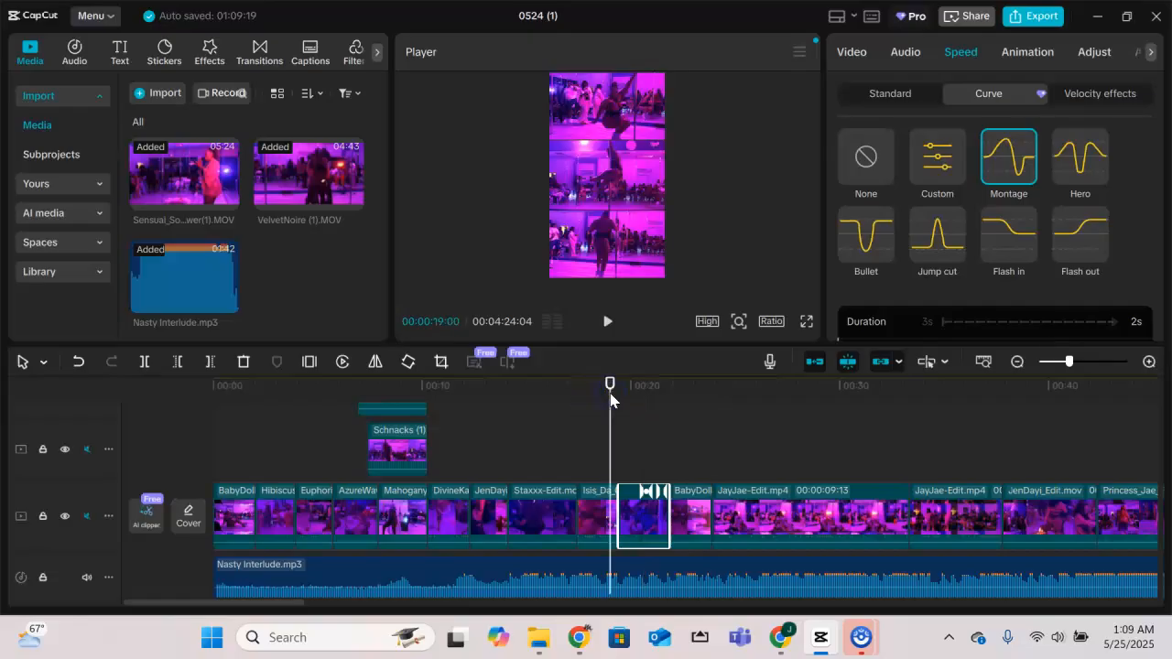
{"action": "key", "text": "space"}
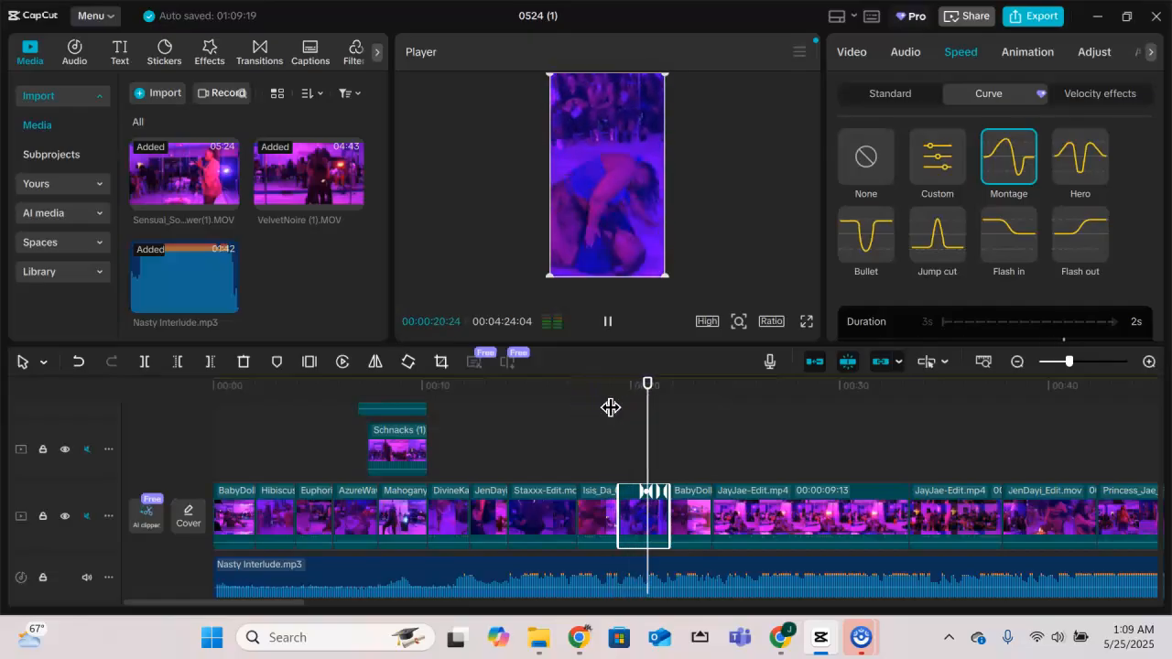
{"action": "key", "text": "space"}
{"action": "left_click", "coordinate": [606, 403]}
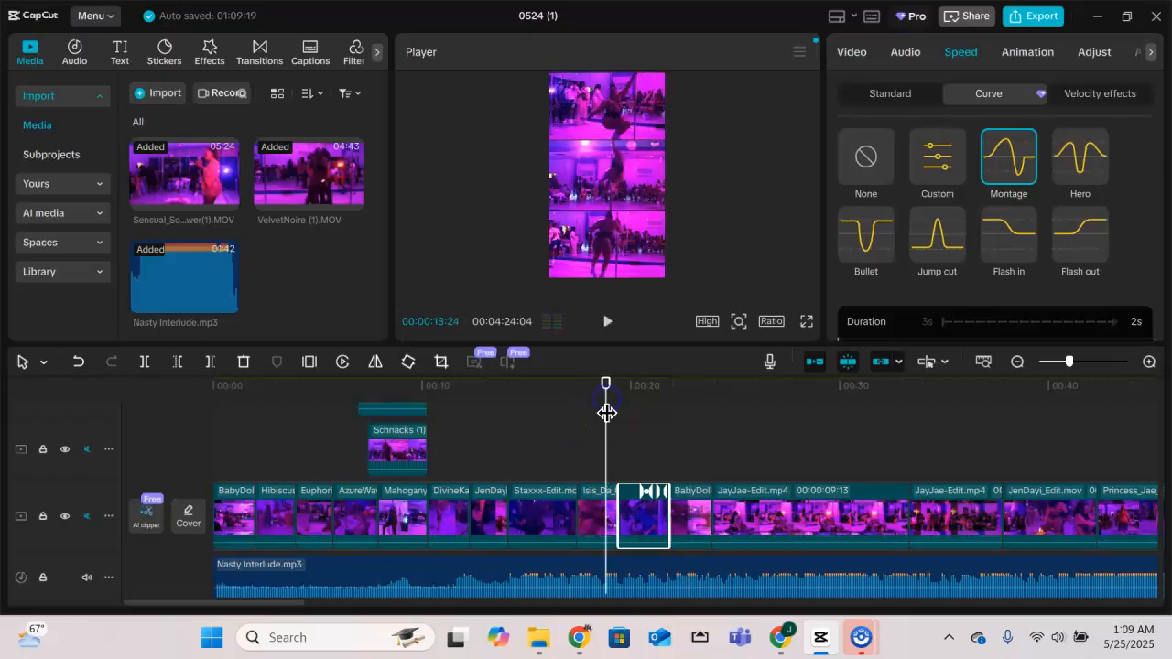
{"action": "key", "text": "space"}
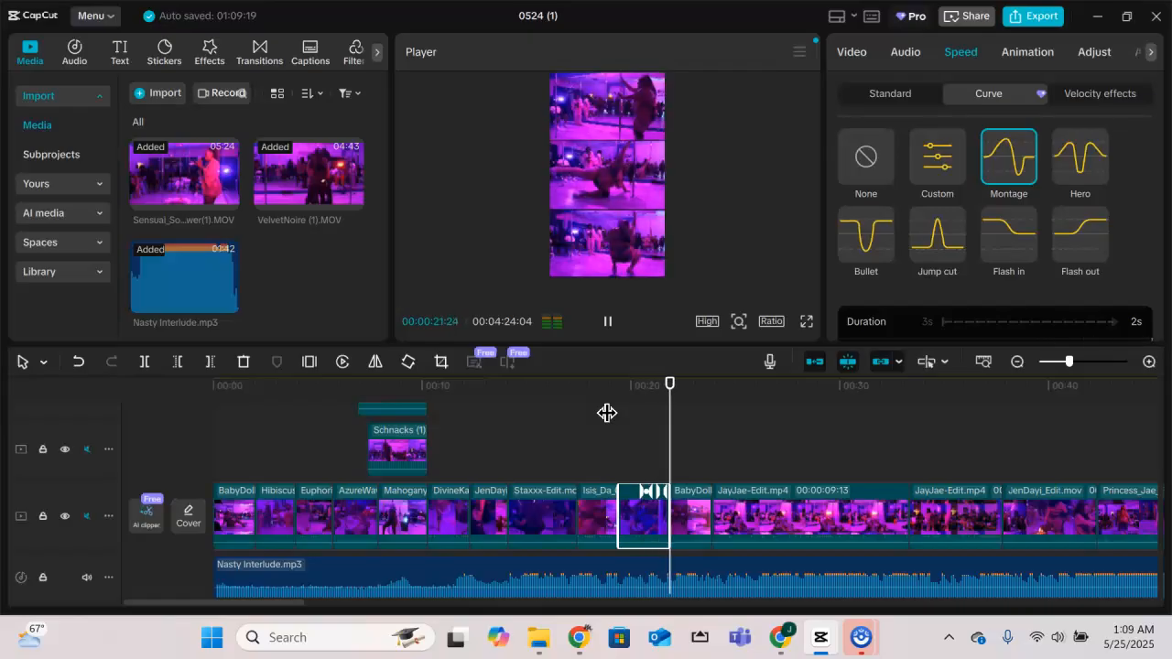
{"action": "key", "text": "space"}
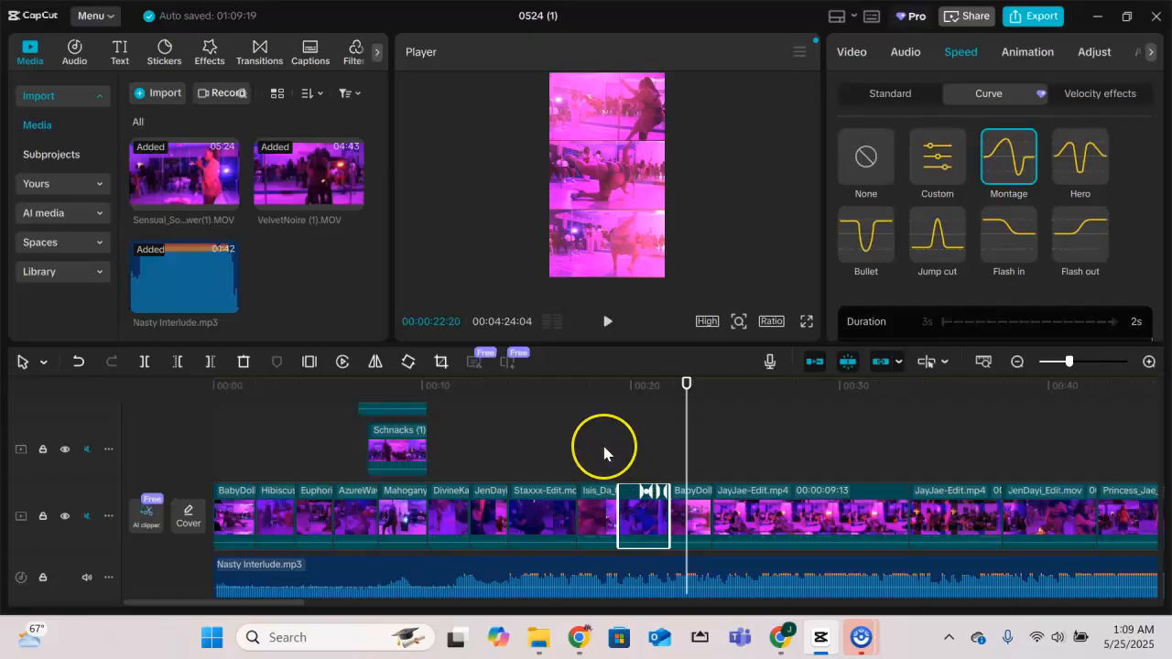
- Reselect the moved Lola clip and replace its Montage speed curve with the Custom curve
{"action": "left_click", "coordinate": [457, 456]}
{"action": "left_click", "coordinate": [457, 467]}
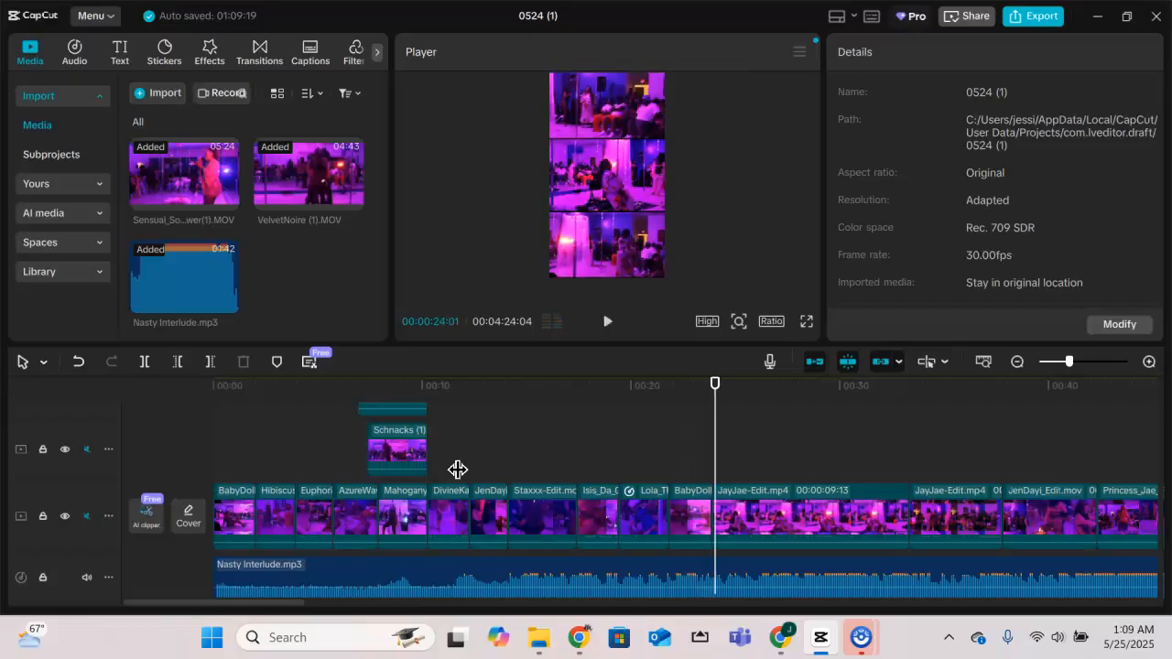
{"action": "left_click", "coordinate": [637, 520]}
{"action": "left_click", "coordinate": [962, 55]}
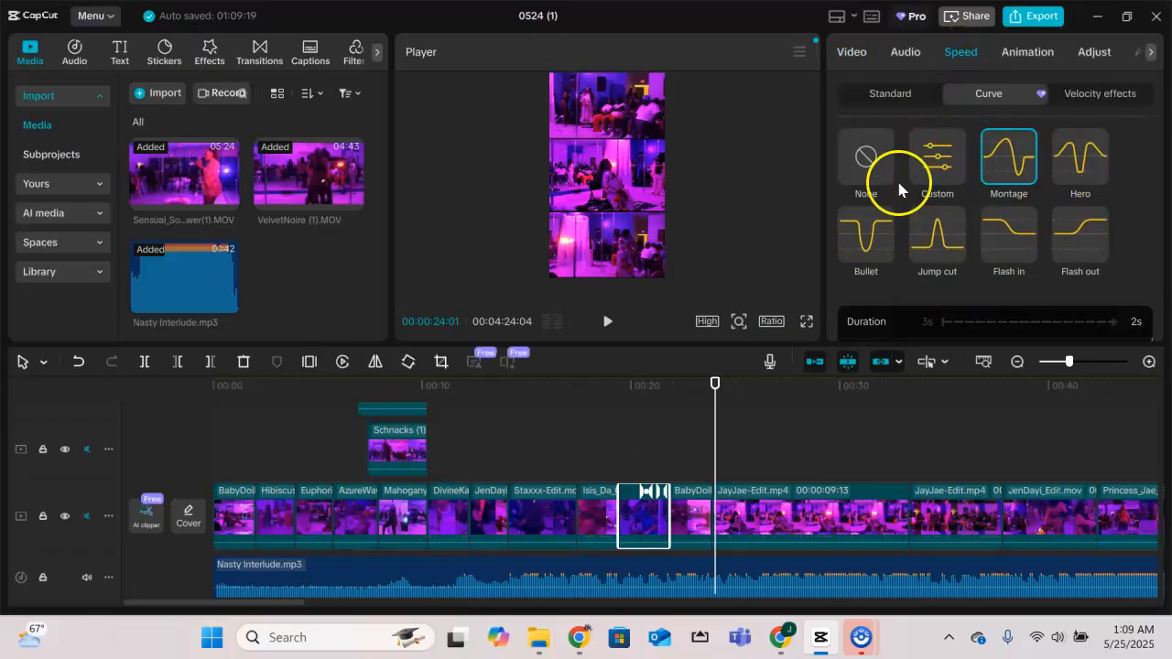
{"action": "left_click", "coordinate": [944, 169]}
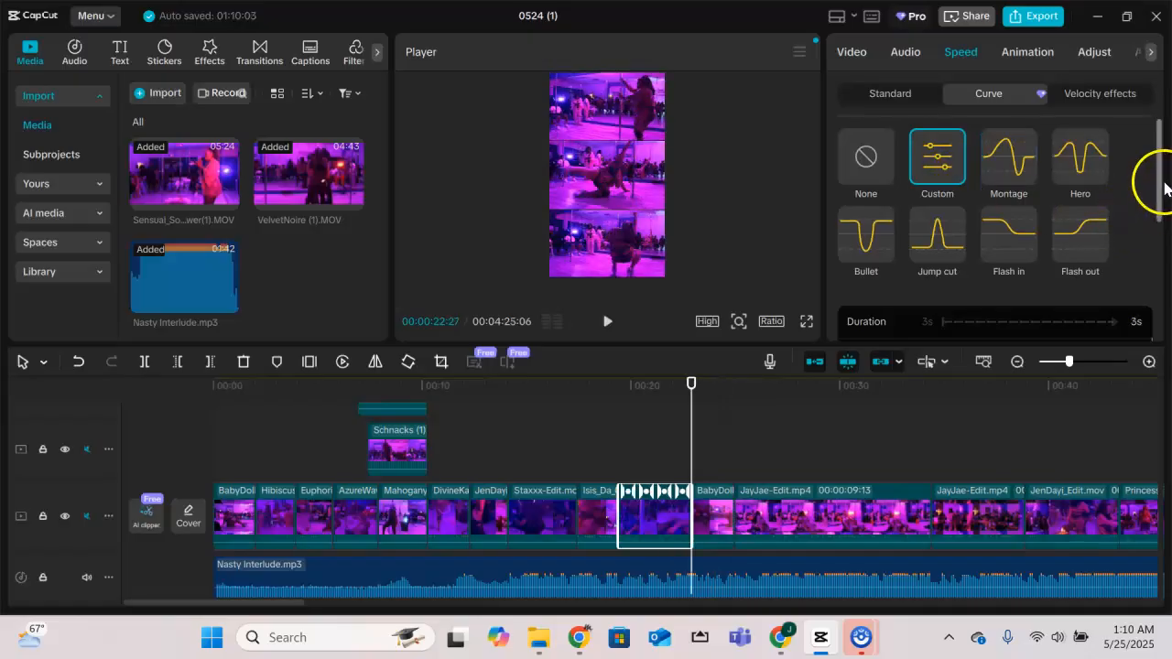
- Shape the Lola clip's first speed curve point, faster before it and slowed to about 0.72x after it, and preview
{"action": "left_click_drag", "start_coordinate": [1161, 194], "coordinate": [1160, 292]}
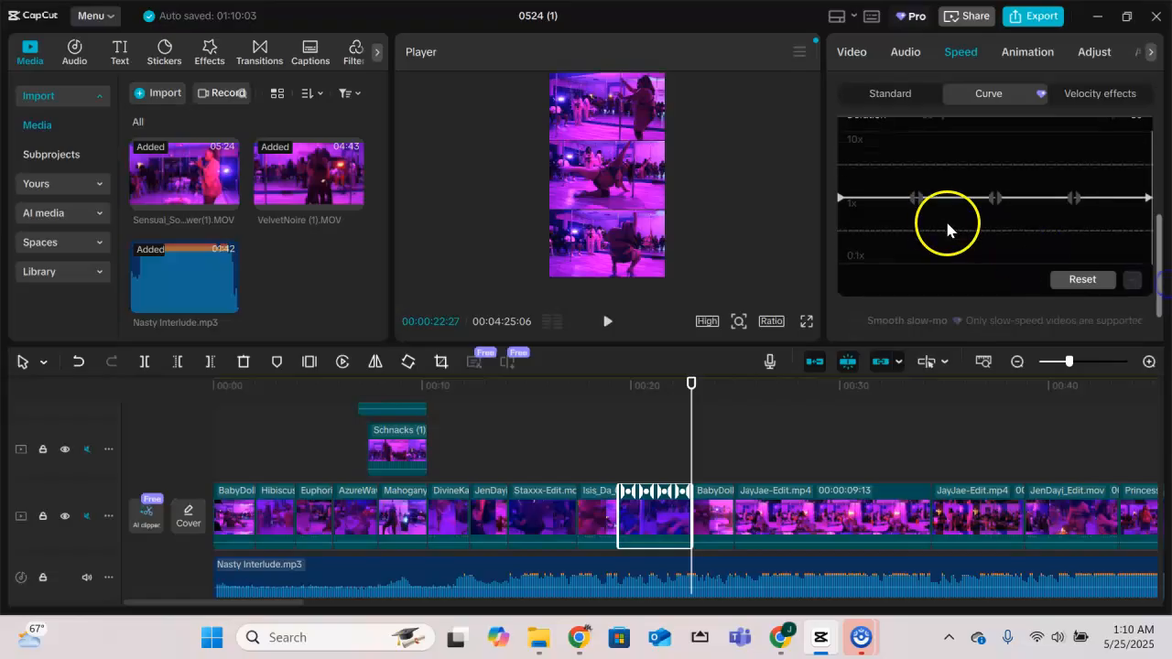
{"action": "mouse_move", "coordinate": [916, 201]}
{"action": "left_mouse_down"}
{"action": "mouse_move", "coordinate": [913, 177]}
{"action": "mouse_move", "coordinate": [919, 220]}
{"action": "left_mouse_up"}
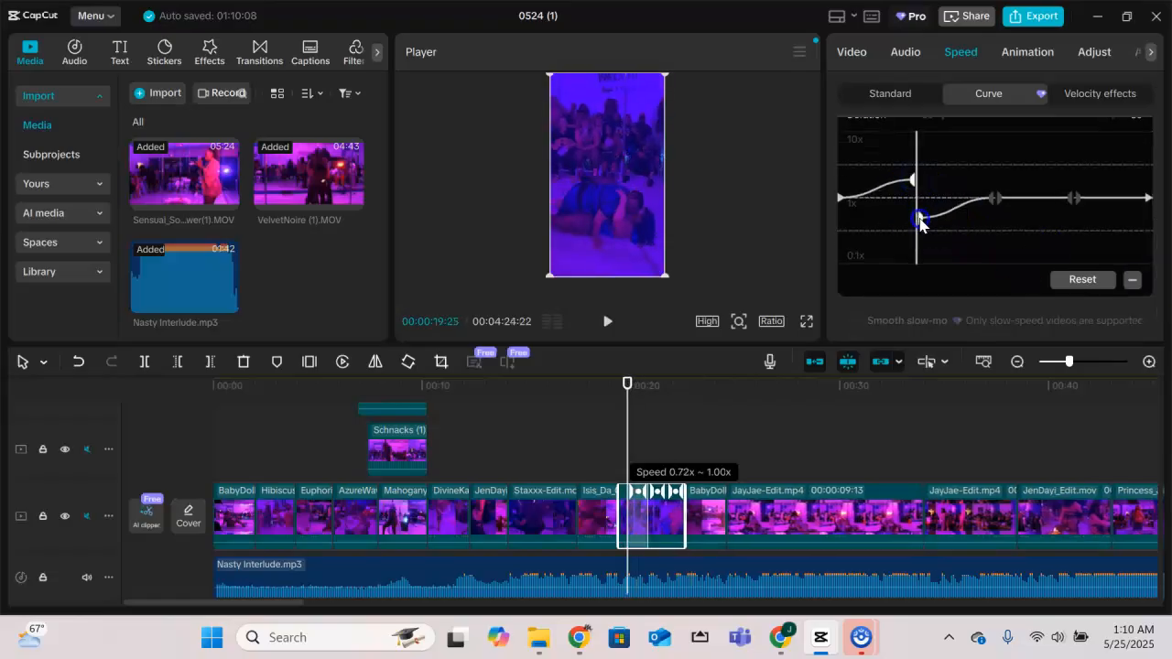
{"action": "key", "text": "space"}
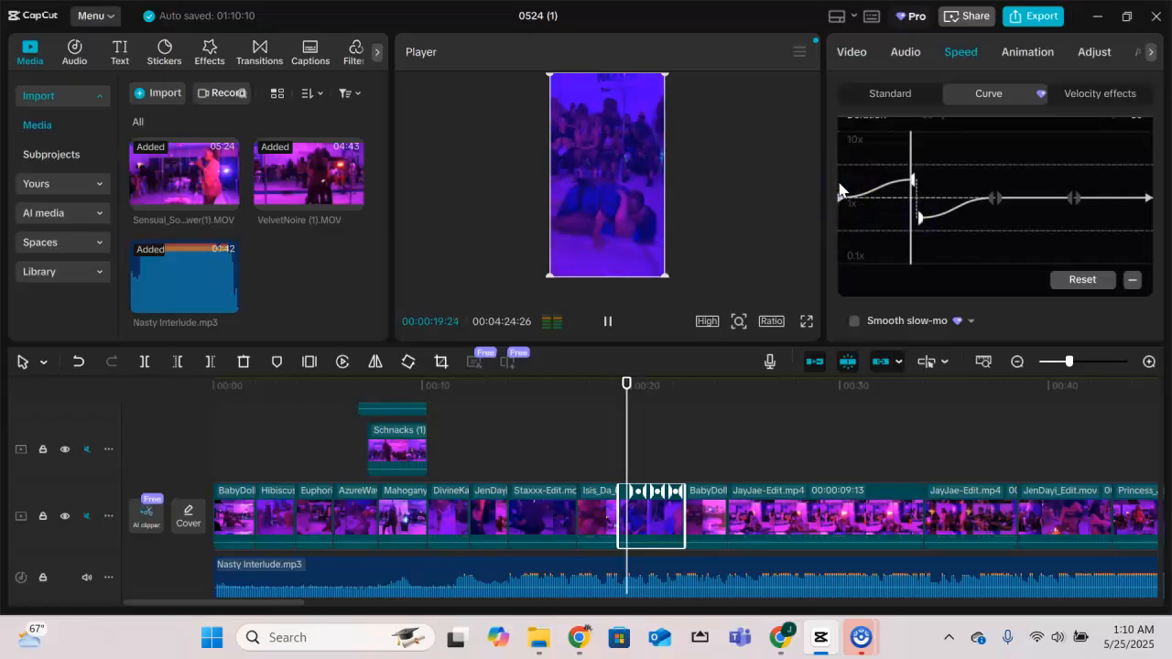
{"action": "key", "text": "space"}
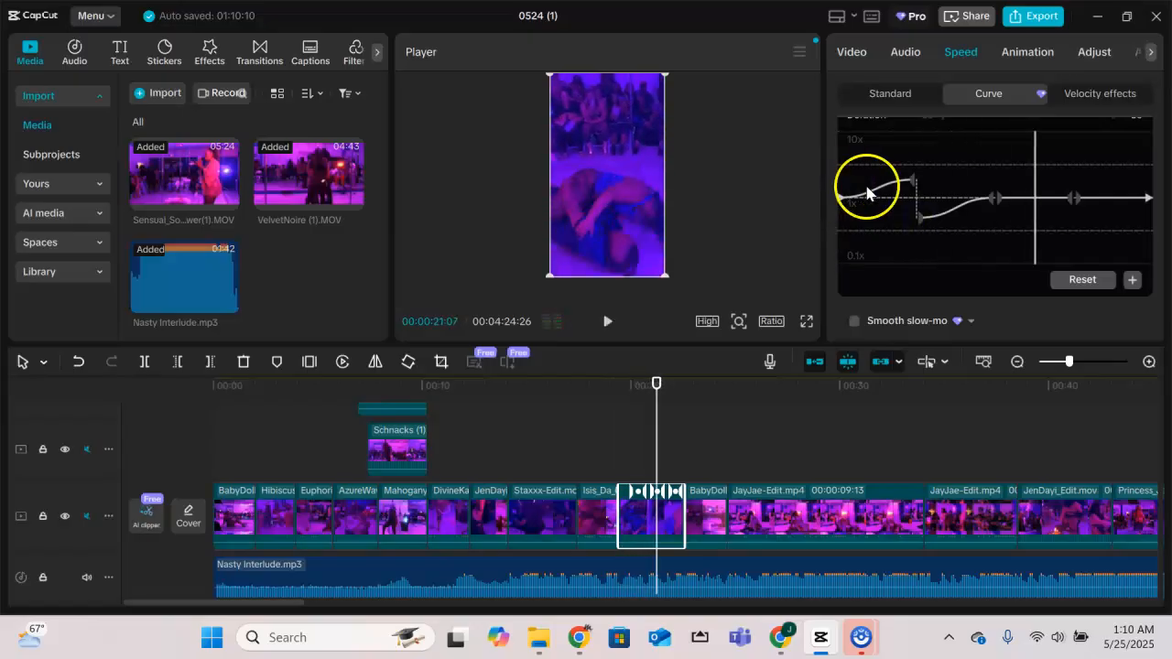
- Raise both halves of the Lola clip's middle speed curve point to the same level above 1x, previewing each change
{"action": "left_click_drag", "start_coordinate": [994, 198], "coordinate": [992, 168]}
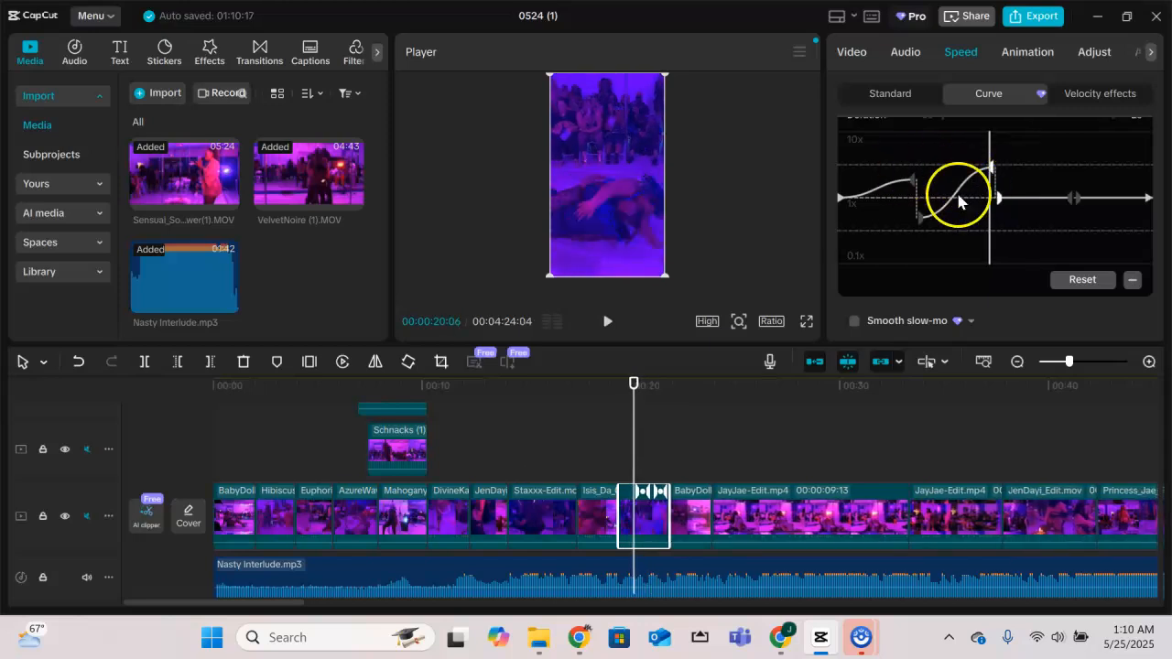
{"action": "key", "text": "space"}
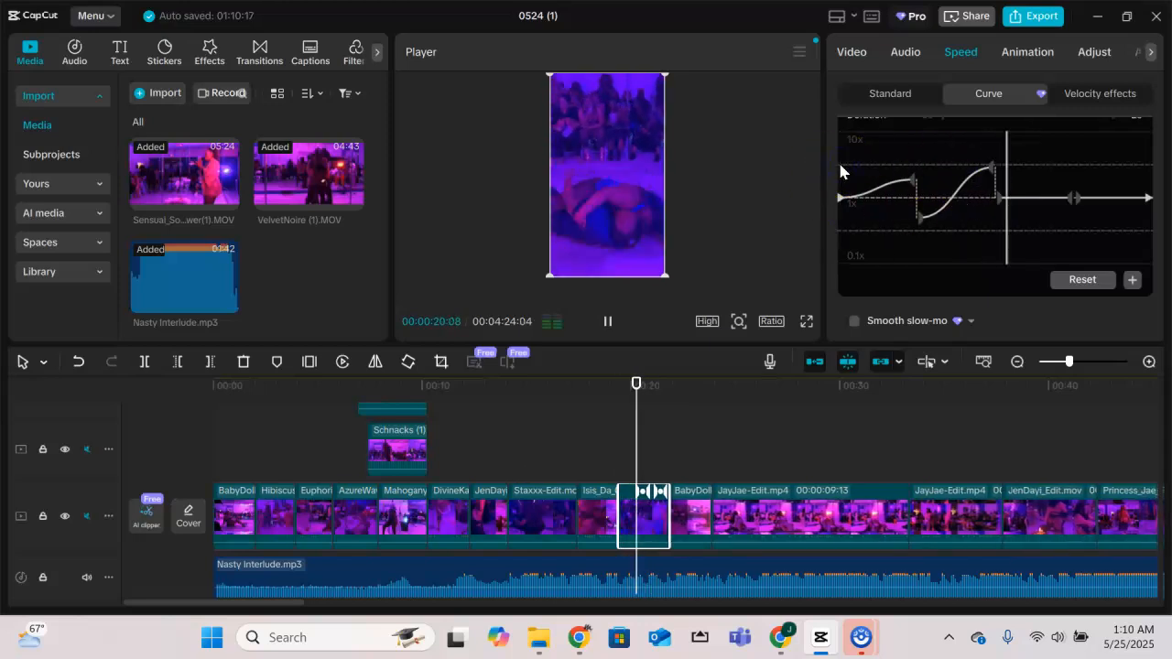
{"action": "key", "text": "space"}
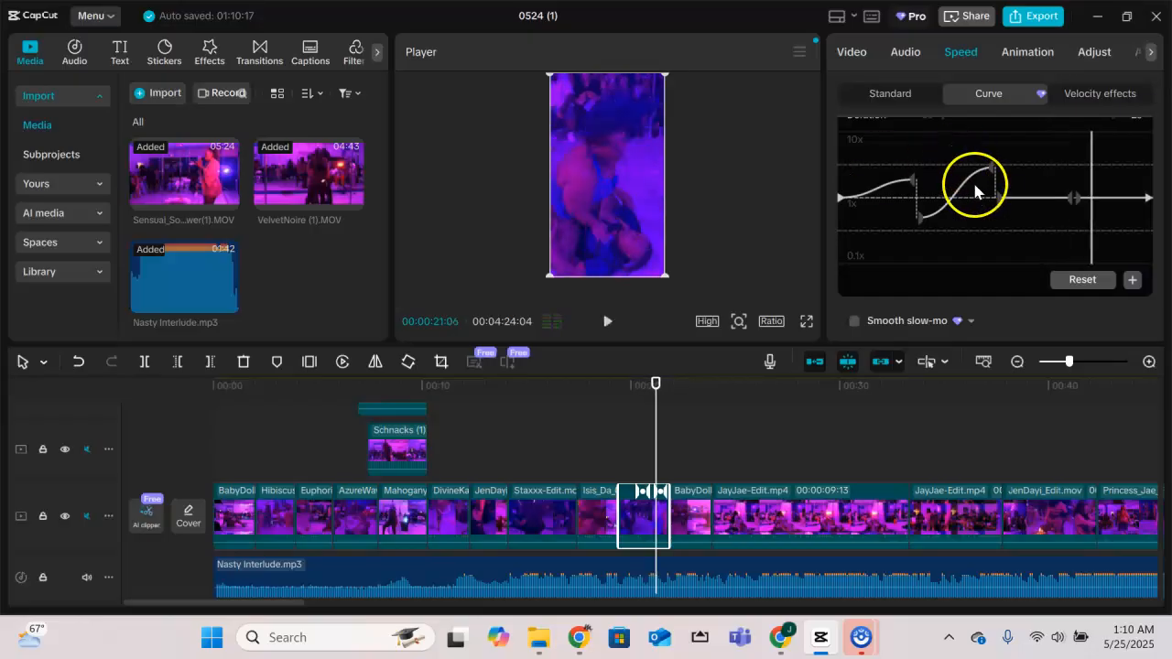
{"action": "left_click_drag", "start_coordinate": [998, 199], "coordinate": [996, 168]}
{"action": "key", "text": "space"}
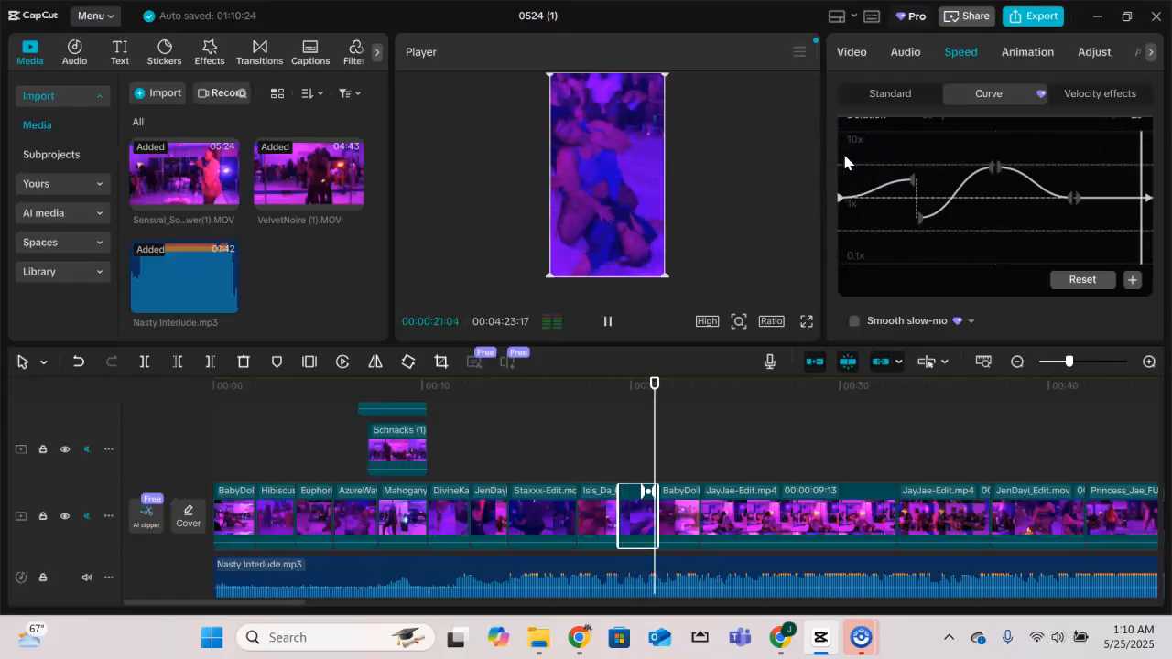
{"action": "key", "text": "space"}
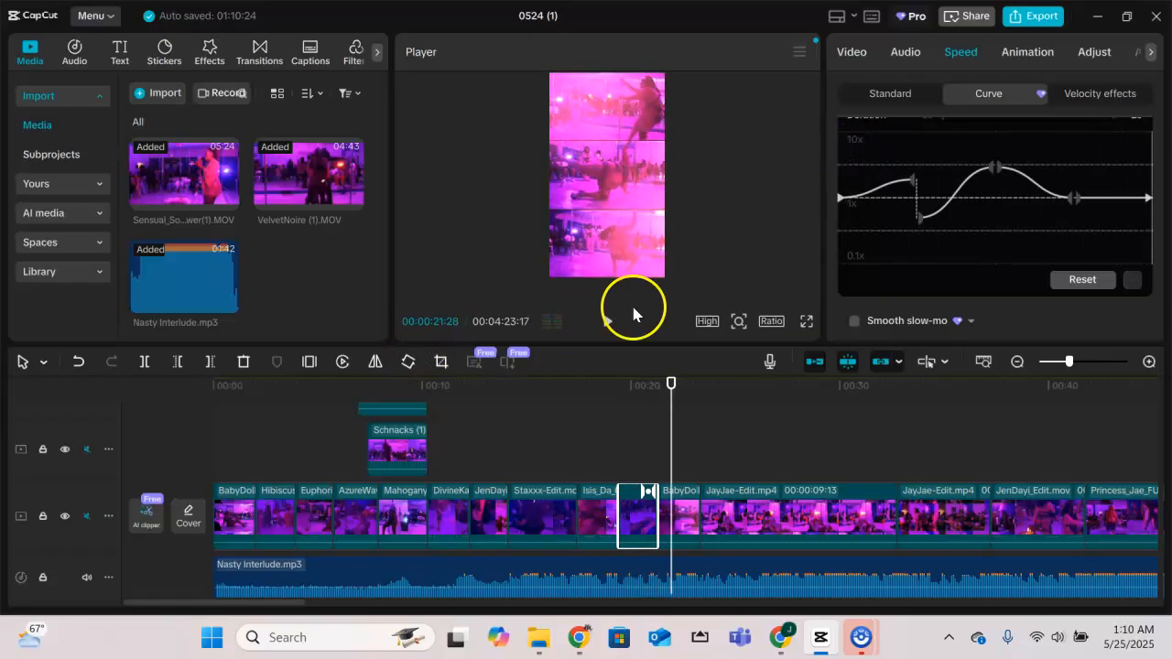
- Preview the Lola clip with its adjusted speed curve from about 18 seconds into the following clip, and recheck its opening frames
{"action": "left_click_drag", "start_coordinate": [1164, 237], "coordinate": [1134, 289]}
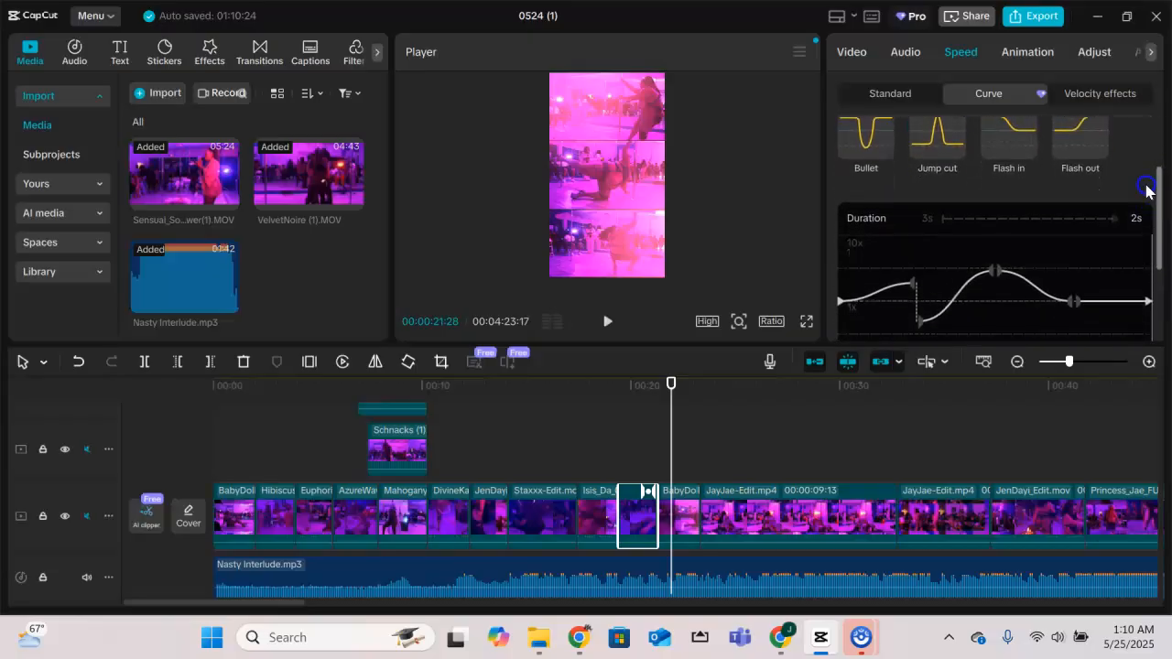
{"action": "left_click", "coordinate": [598, 455]}
{"action": "key", "text": "space"}
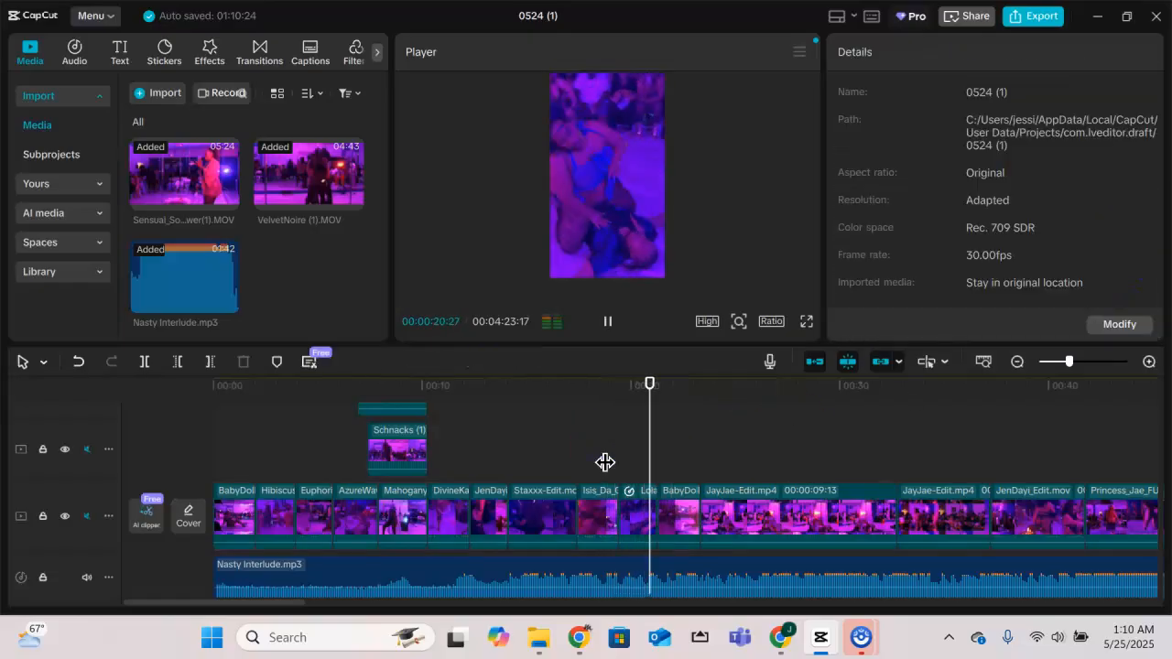
{"action": "key", "text": "space"}
{"action": "left_click", "coordinate": [629, 514]}
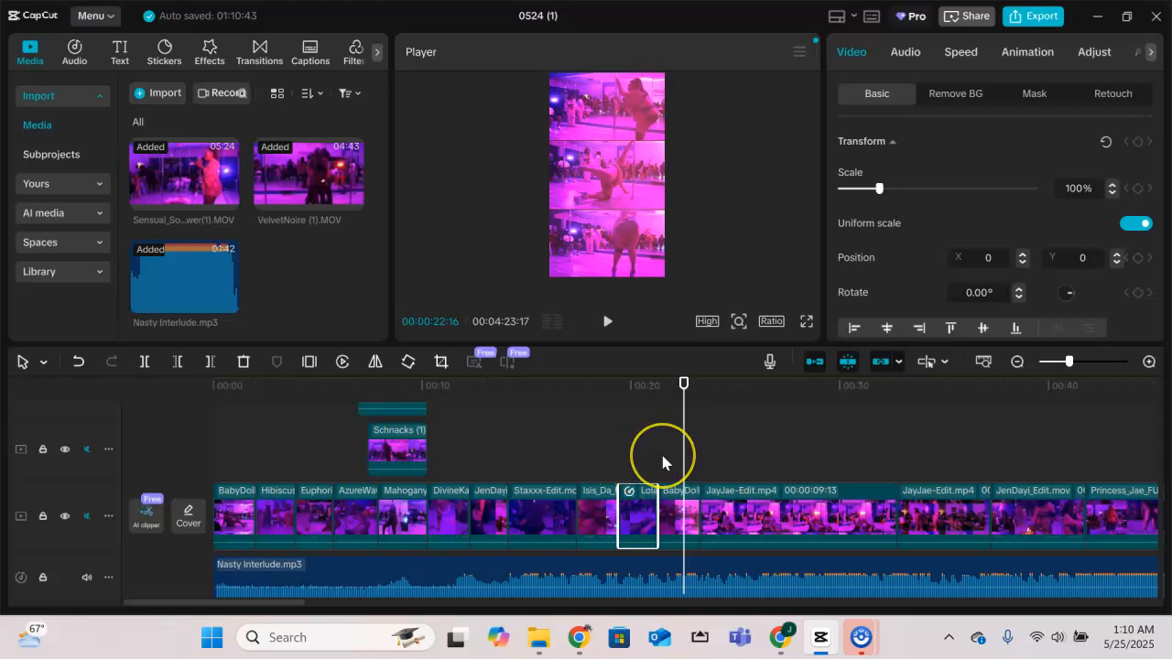
{"action": "left_click", "coordinate": [645, 452]}
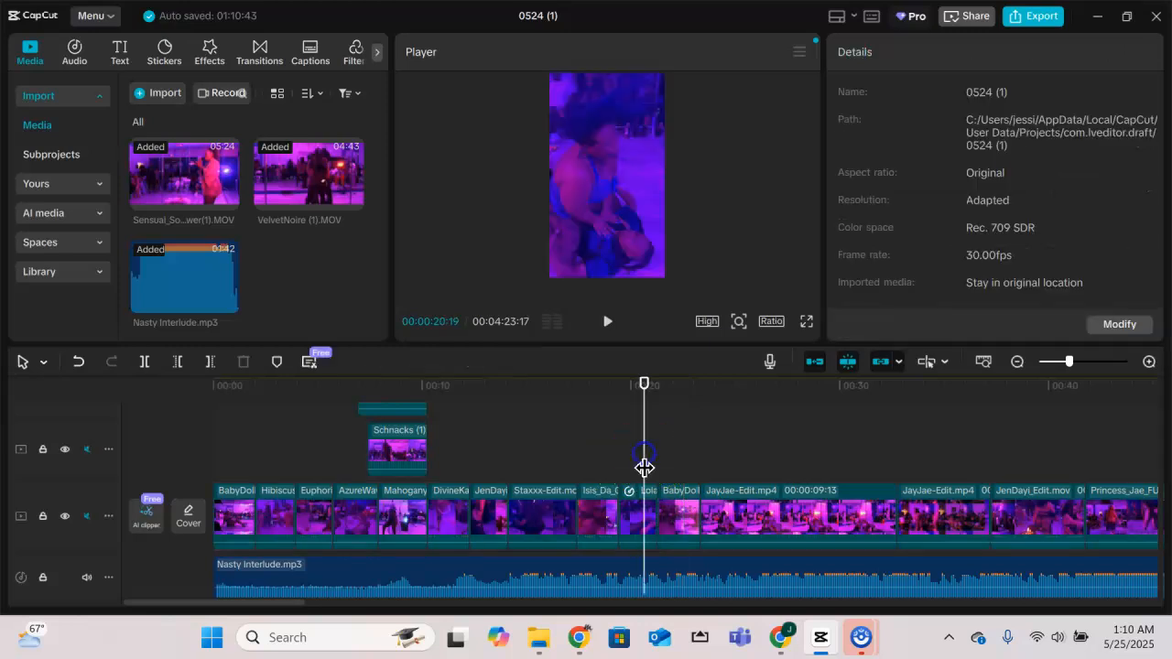
{"action": "left_click", "coordinate": [596, 462]}
{"action": "left_click", "coordinate": [631, 463]}
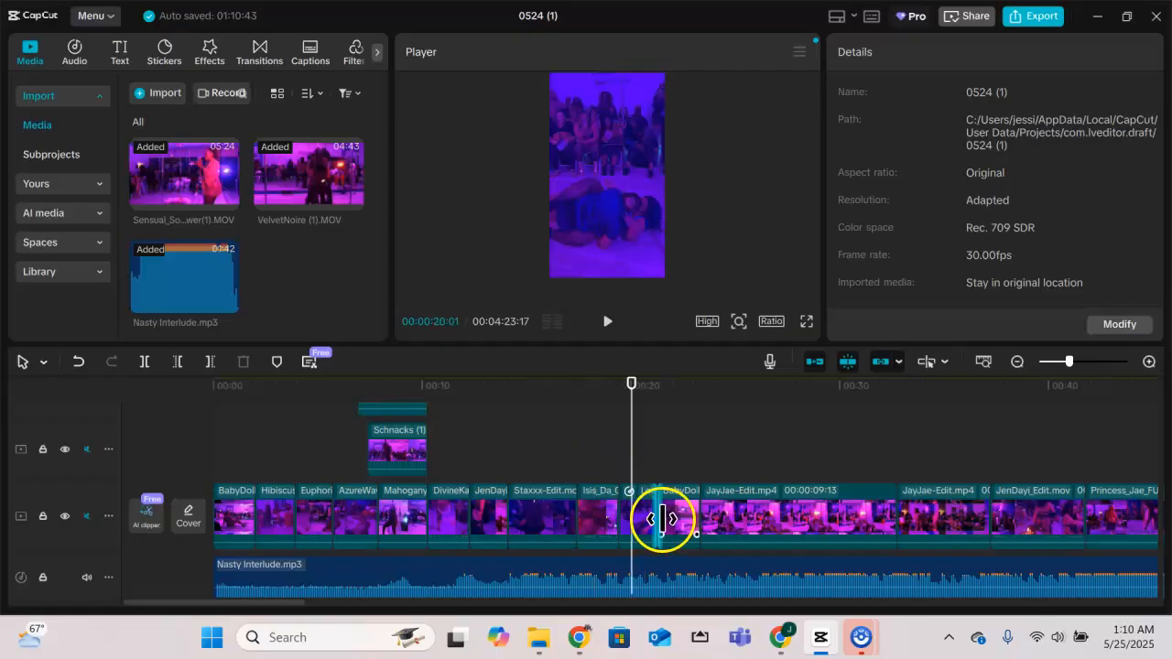
- Scan the later clips on the main track and check the stacked overlays just before 10 seconds for a performer to move next
{"action": "left_click", "coordinate": [678, 517]}
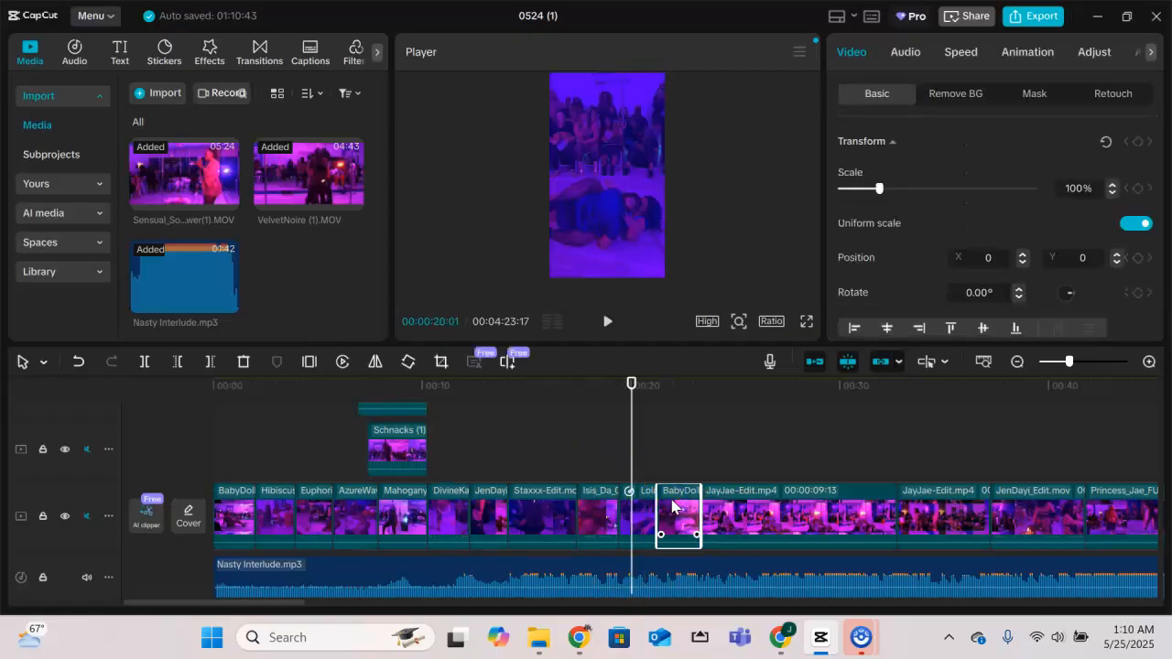
{"action": "left_click_drag", "start_coordinate": [296, 605], "coordinate": [297, 573]}
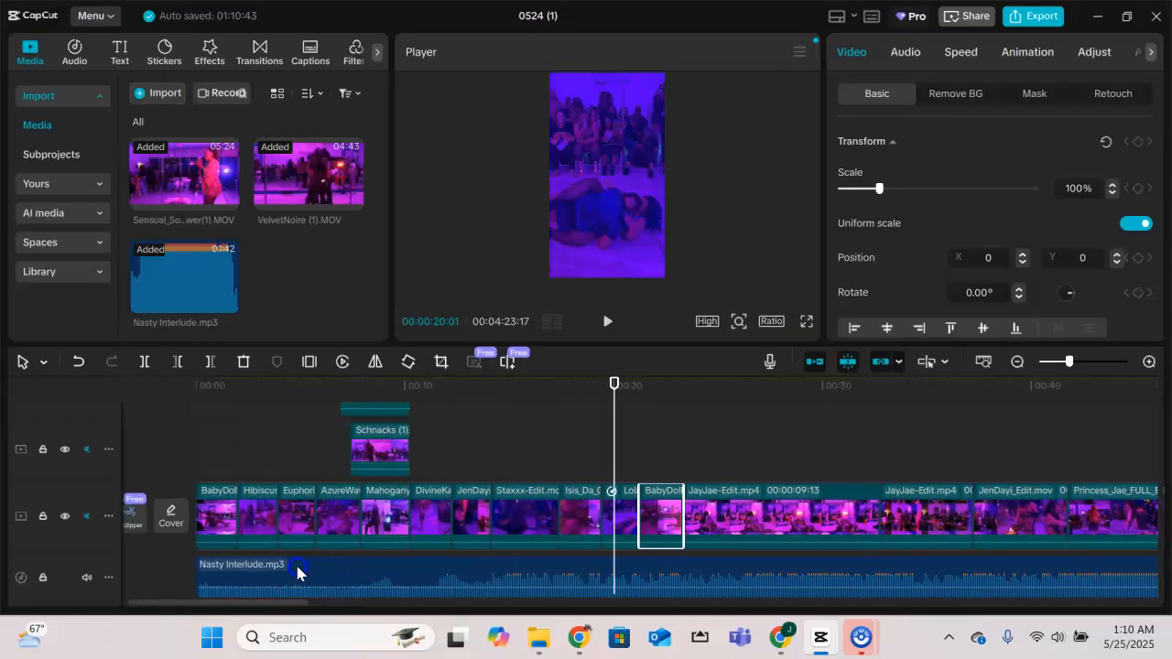
{"action": "left_click_drag", "start_coordinate": [316, 573], "coordinate": [571, 564]}
{"action": "scroll", "coordinate": [689, 557], "scroll_direction": "right", "scroll_amount": 5}
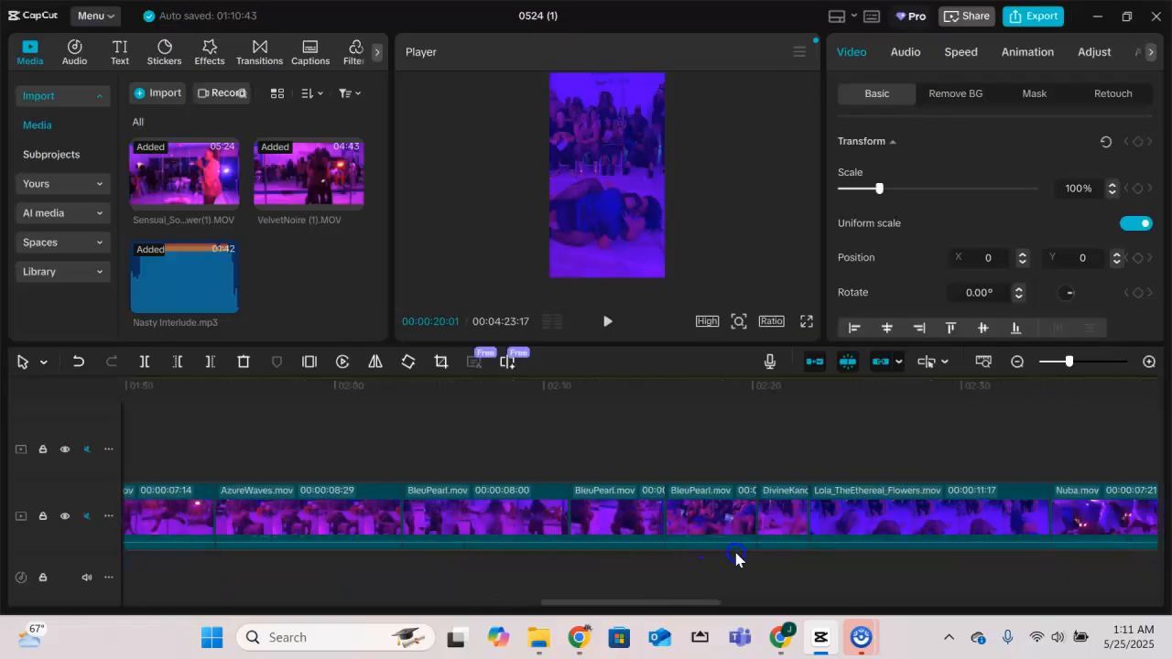
{"action": "scroll", "coordinate": [739, 559], "scroll_direction": "right", "scroll_amount": 5}
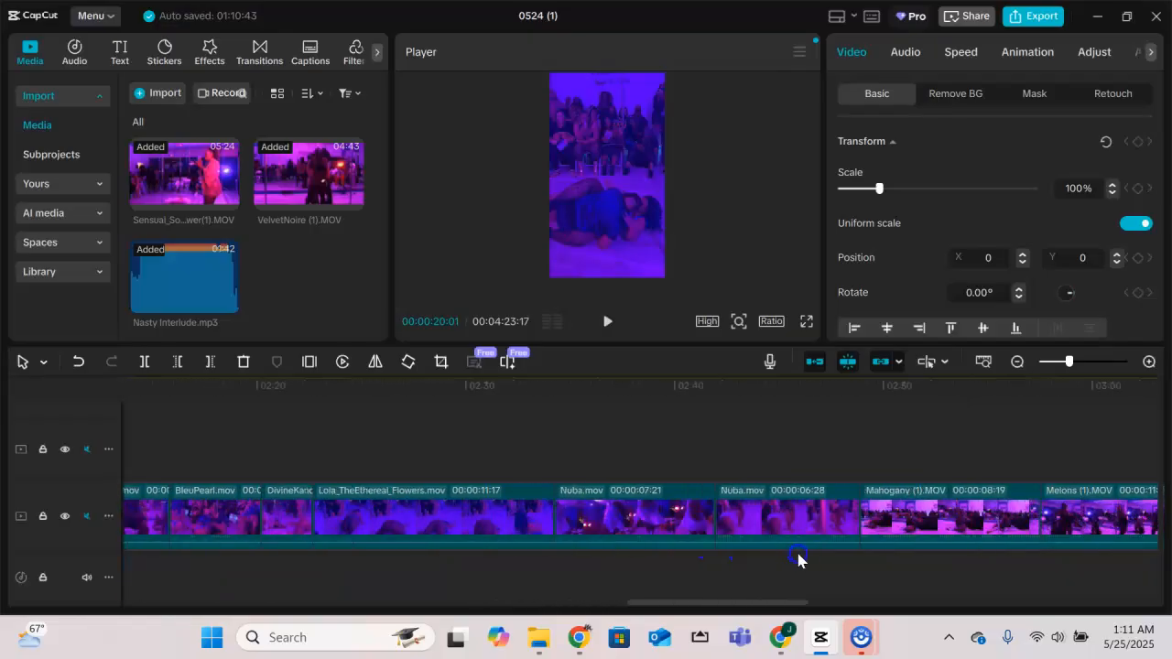
{"action": "scroll", "coordinate": [798, 559], "scroll_direction": "right", "scroll_amount": 4}
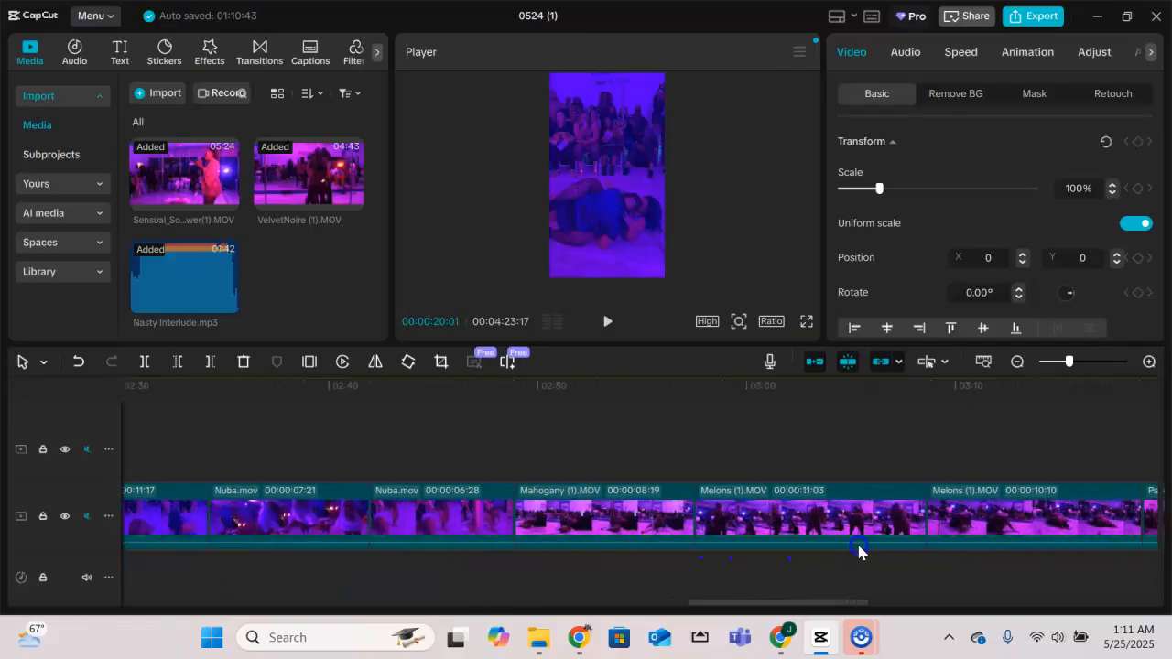
{"action": "scroll", "coordinate": [861, 548], "scroll_direction": "right", "scroll_amount": 2}
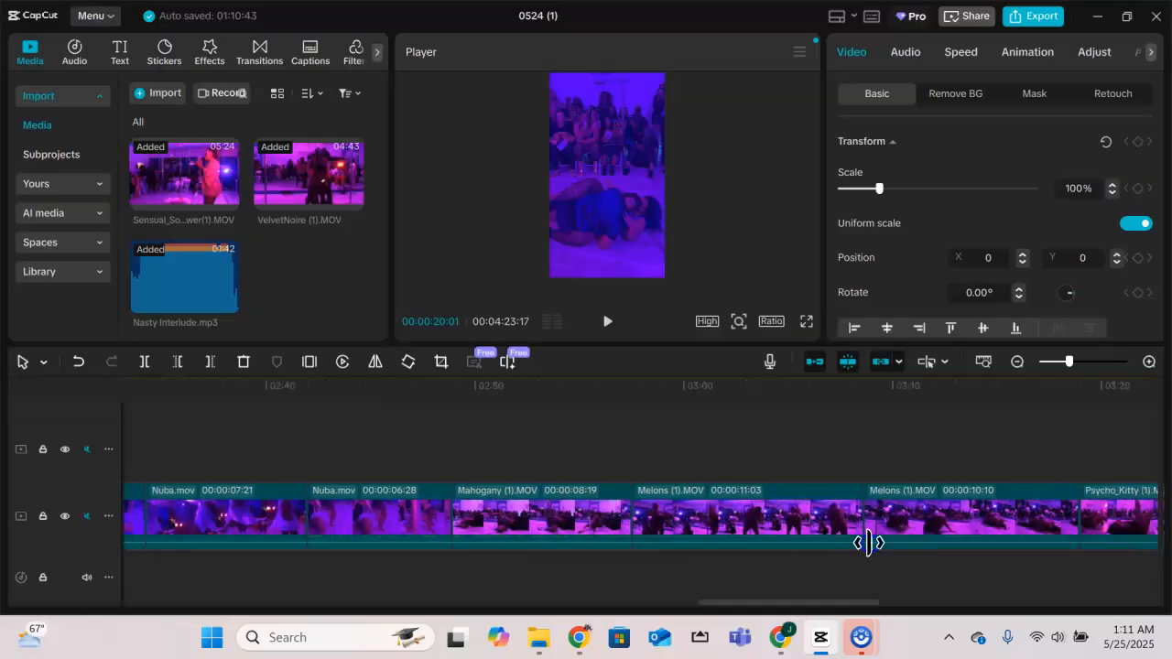
{"action": "scroll", "coordinate": [821, 570], "scroll_direction": "left", "scroll_amount": 20}
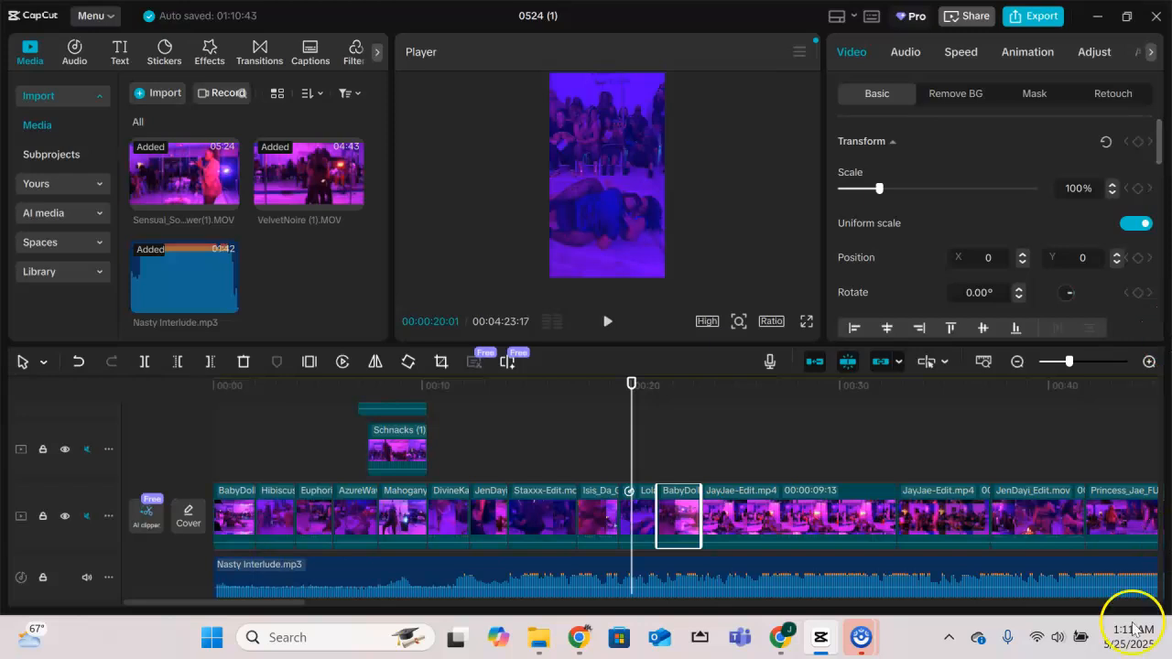
{"action": "scroll", "coordinate": [1154, 551], "scroll_direction": "up", "scroll_amount": 2}
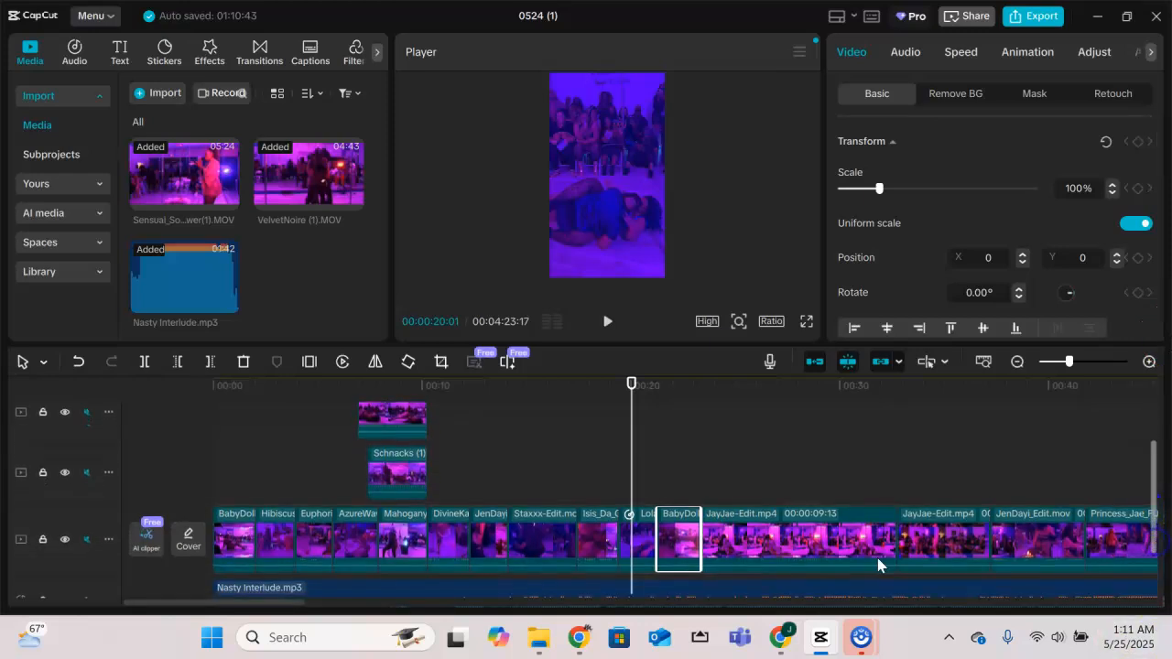
{"action": "left_click", "coordinate": [400, 471]}
{"action": "left_click", "coordinate": [400, 421]}
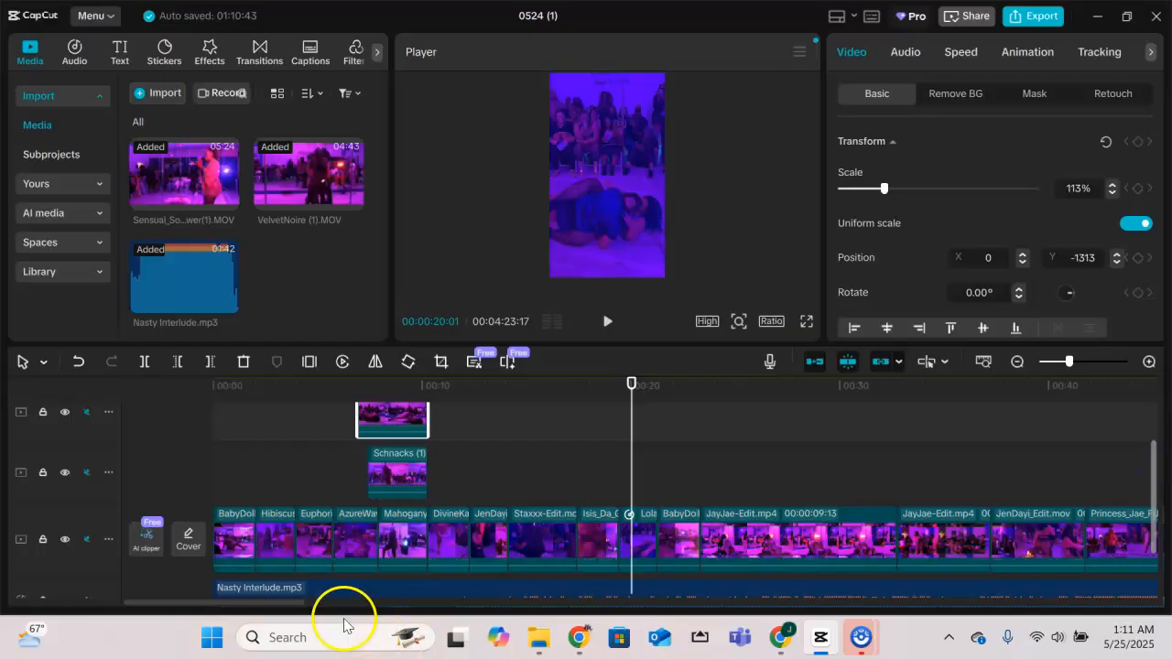
{"action": "left_click_drag", "start_coordinate": [287, 599], "coordinate": [963, 614]}
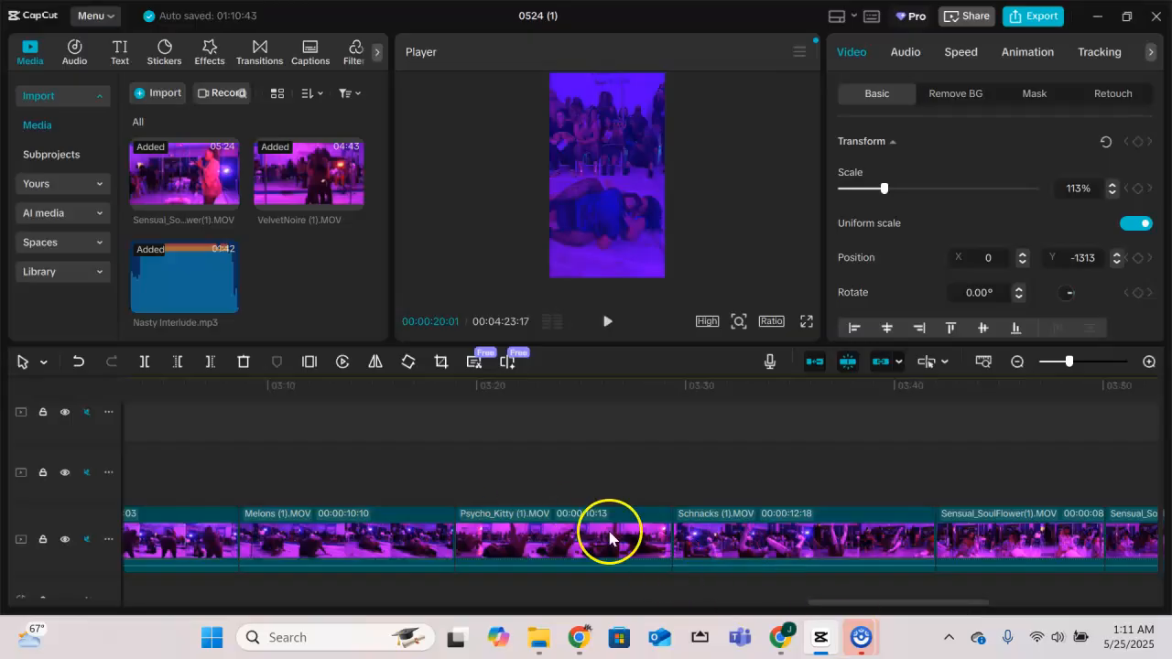
{"action": "left_click_drag", "start_coordinate": [835, 618], "coordinate": [776, 614]}
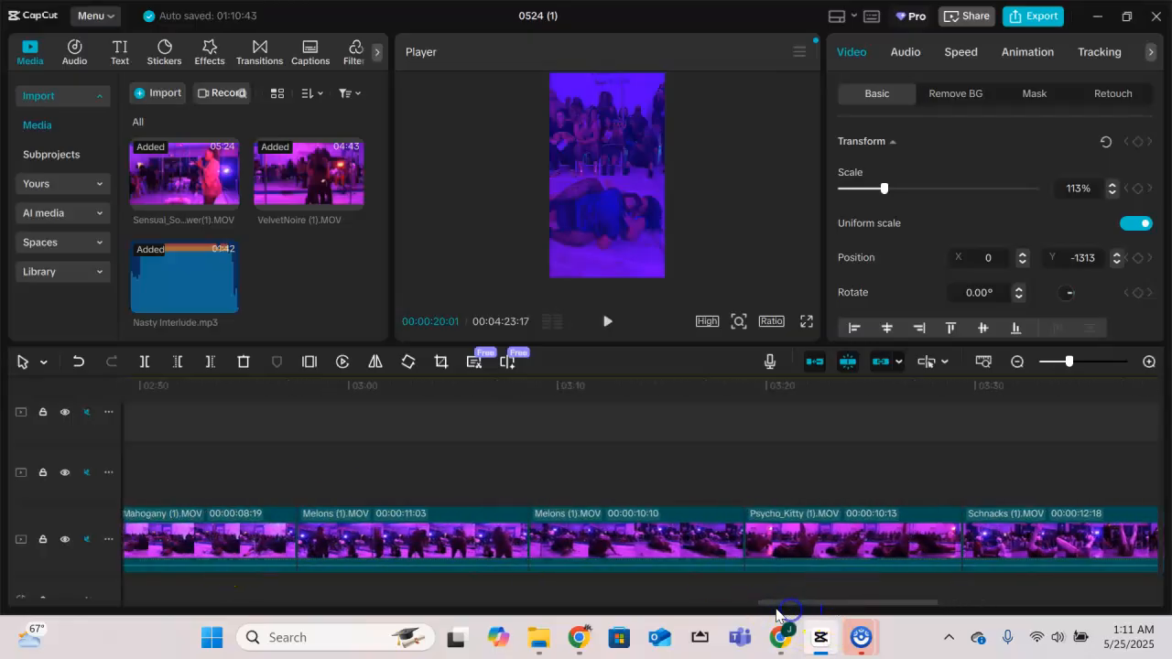
- Scrub the Melons (1).MOV clips, split the second one at about 3:12:15 and delete its part after the cut
{"action": "left_click", "coordinate": [310, 475]}
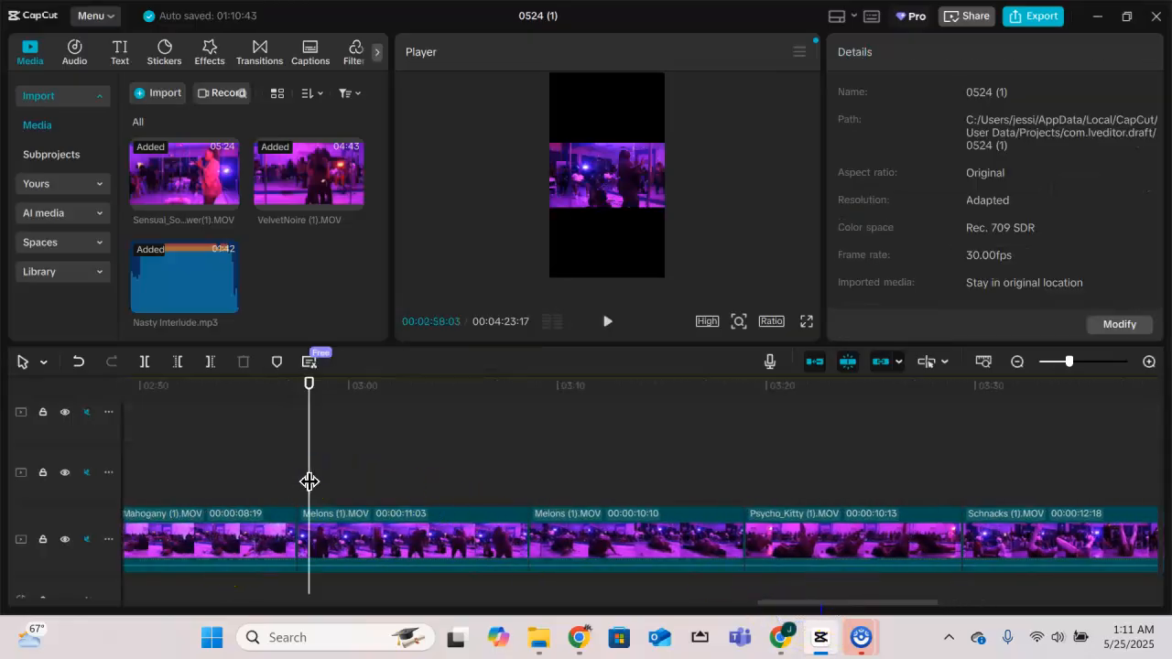
{"action": "left_click_drag", "start_coordinate": [319, 480], "coordinate": [611, 478]}
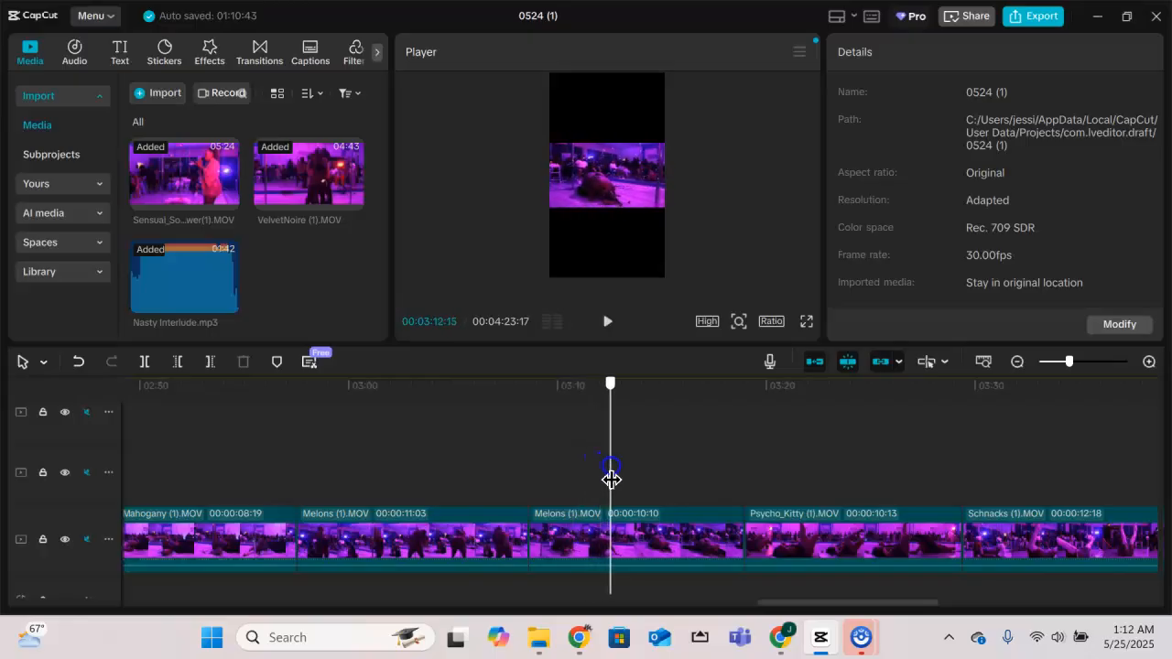
{"action": "left_click", "coordinate": [625, 536]}
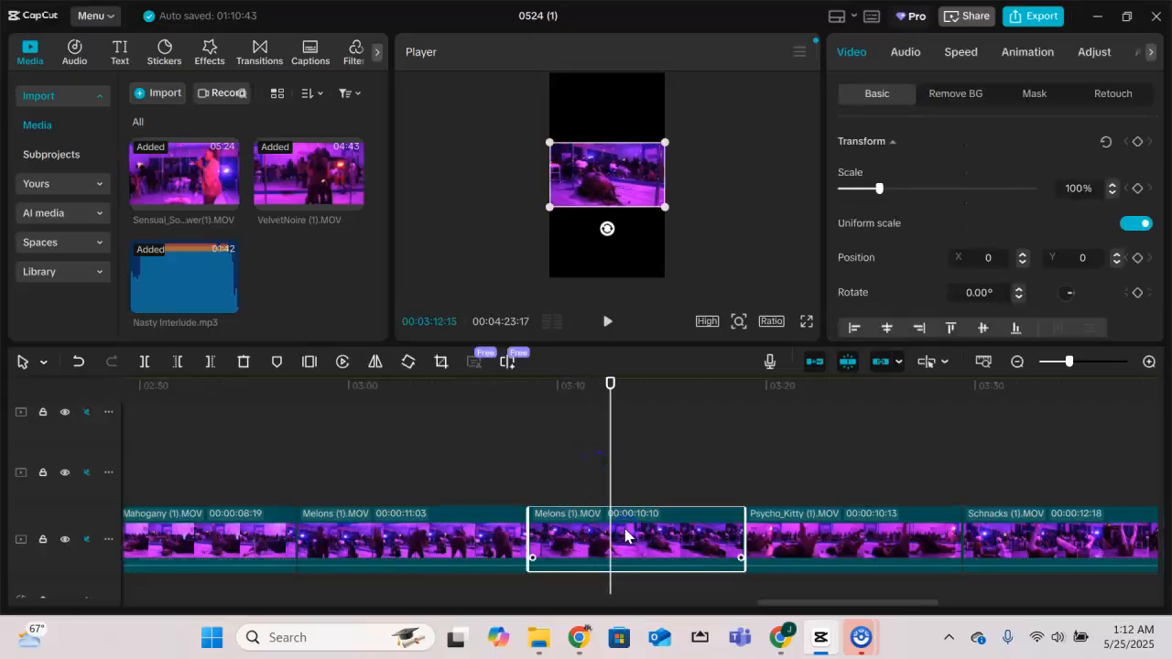
{"action": "left_click", "coordinate": [145, 363]}
{"action": "key", "text": "Delete"}
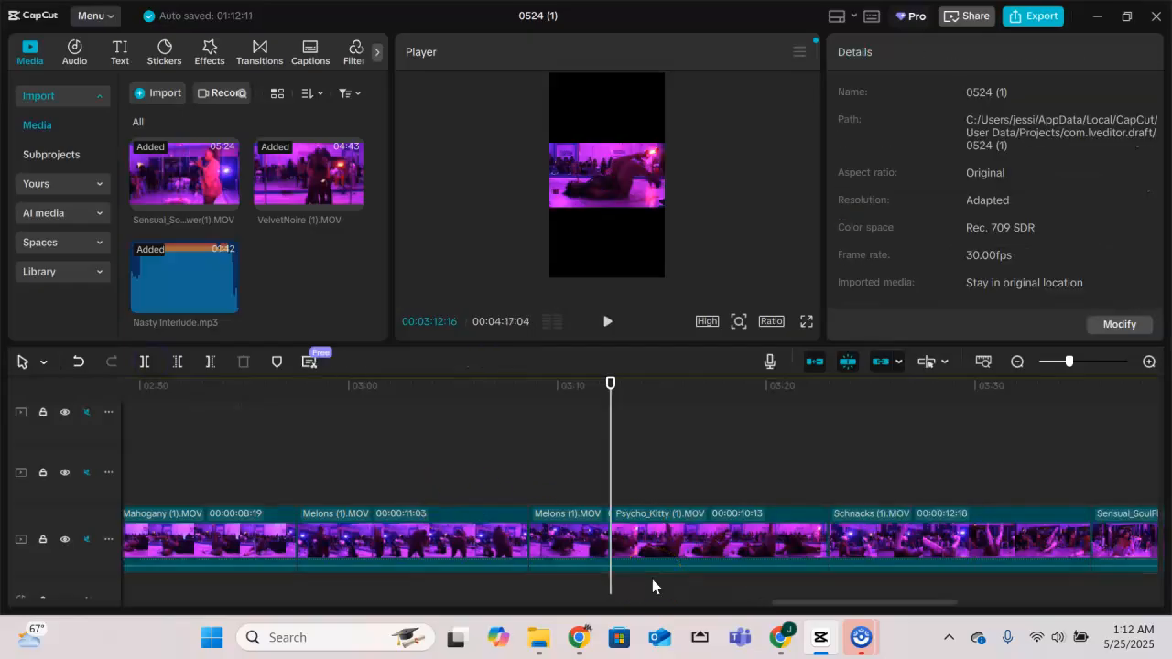
- Move the shortened Melons (1).MOV clip into the opening, directly after the Lola clip and before the BabyDoll clip
{"action": "left_click", "coordinate": [542, 550]}
{"action": "left_click_drag", "start_coordinate": [562, 539], "coordinate": [587, 550]}
{"action": "mouse_move", "coordinate": [662, 536]}
{"action": "left_mouse_down"}
{"action": "mouse_move", "coordinate": [716, 544]}
{"action": "mouse_move", "coordinate": [675, 546]}
{"action": "left_mouse_up"}
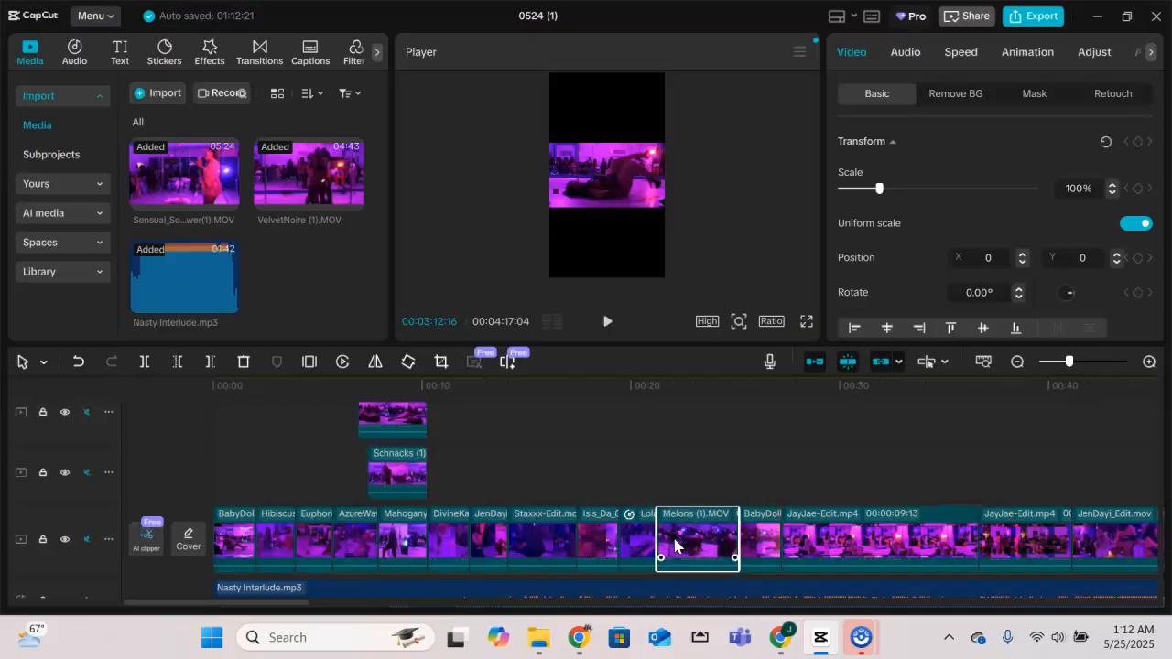
- Preview the moved Melons (1).MOV clip twice from about 20 seconds, starting within the preceding Lola clip
{"action": "left_click", "coordinate": [638, 478]}
{"action": "key", "text": "space"}
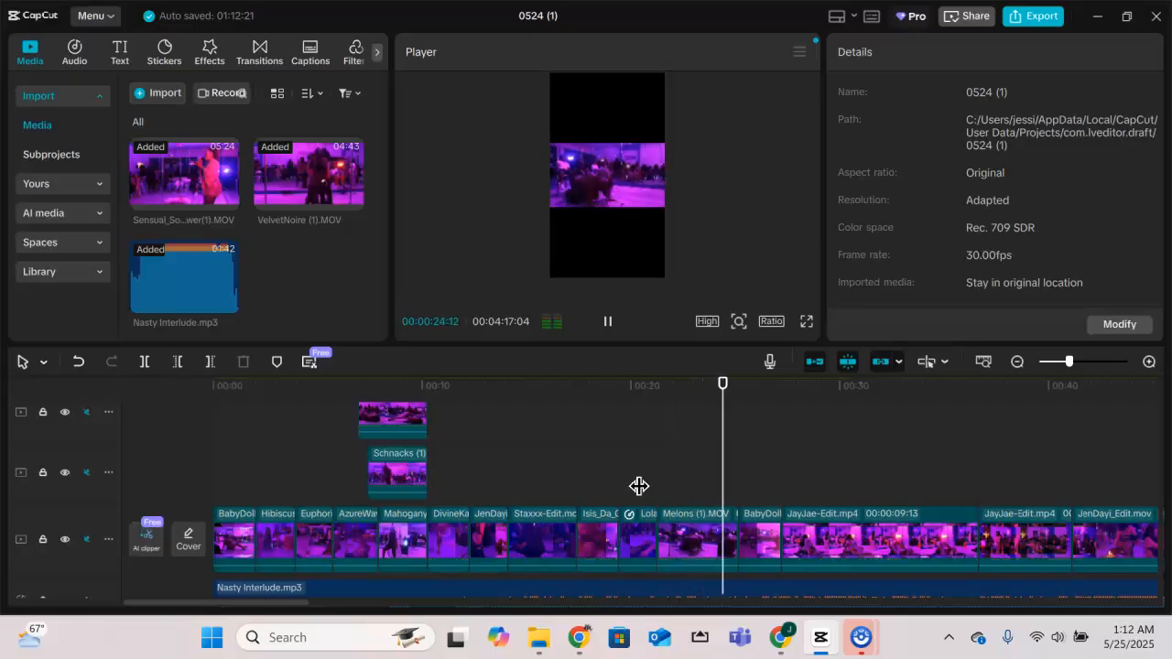
{"action": "key", "text": "space"}
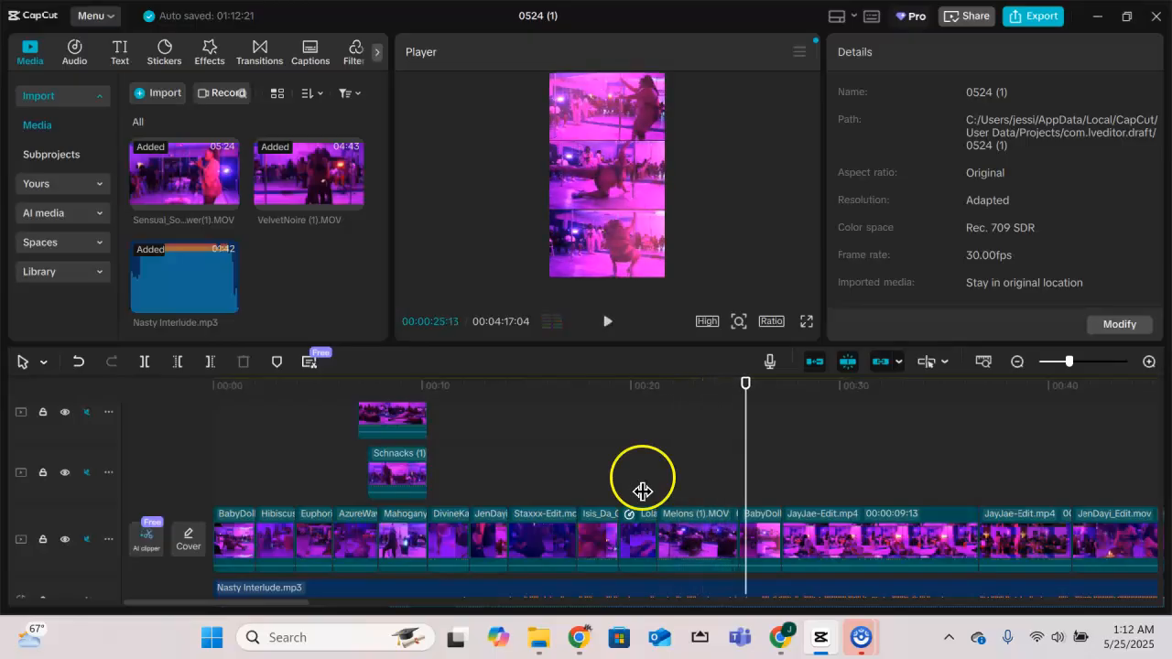
{"action": "left_click", "coordinate": [682, 548]}
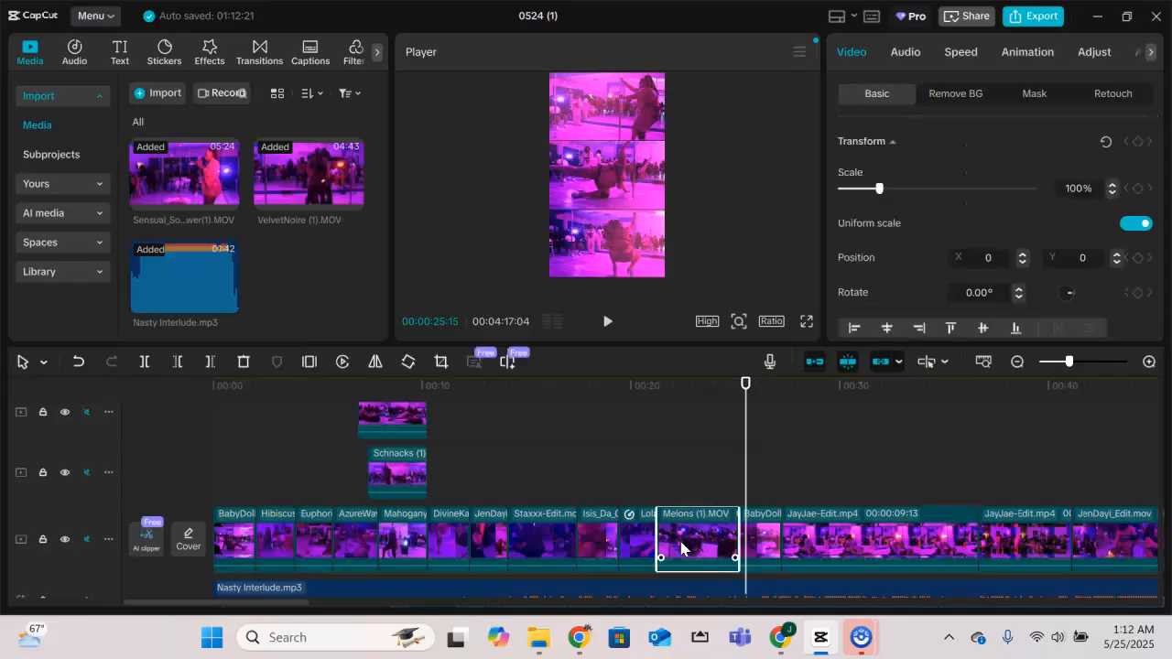
{"action": "left_click", "coordinate": [638, 481]}
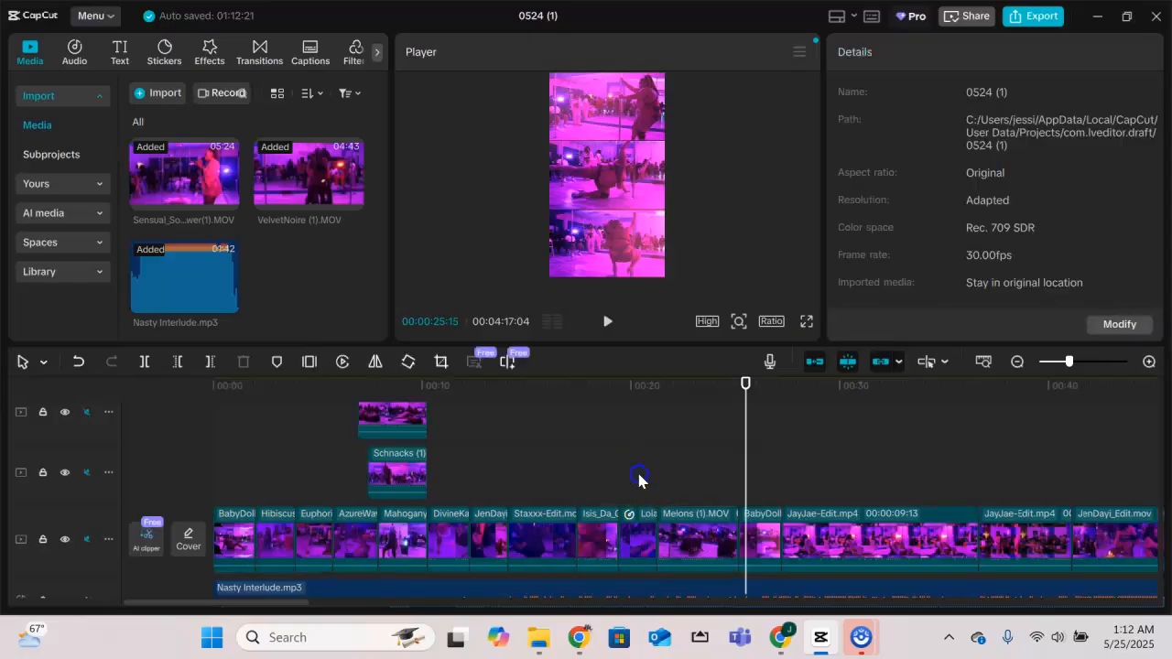
{"action": "key", "text": "space"}
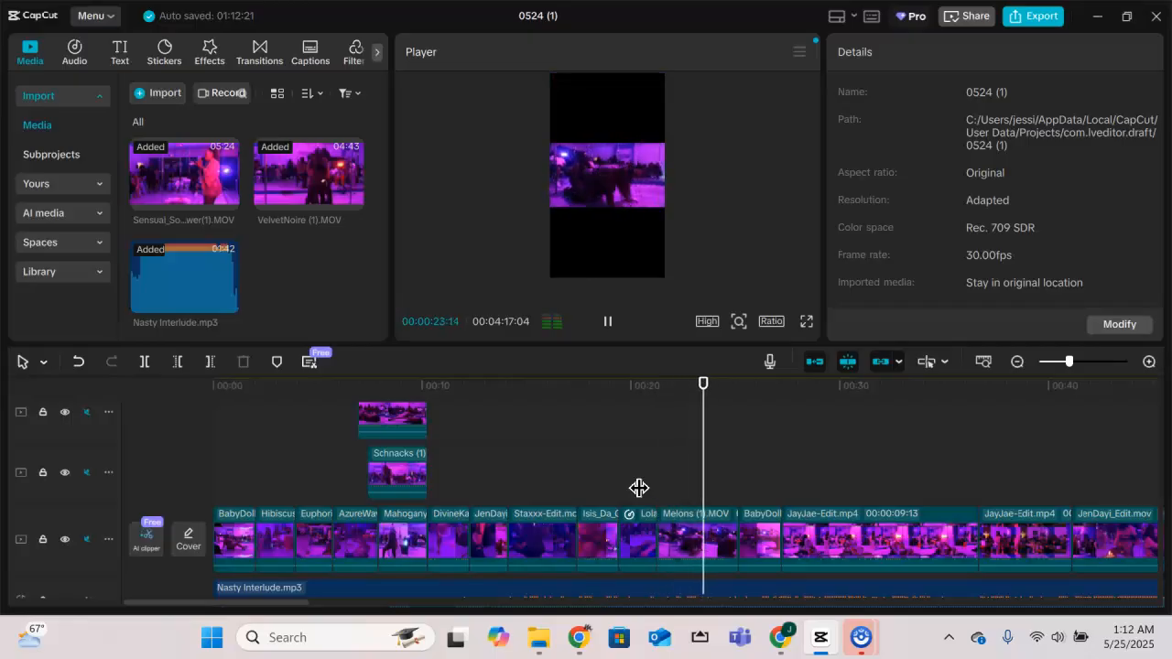
- Preview the Sensual_SoulFlower(1).MOV clips on the main track from about 3:36, restarting once near the beginning of the first clip
{"action": "key", "text": "space"}
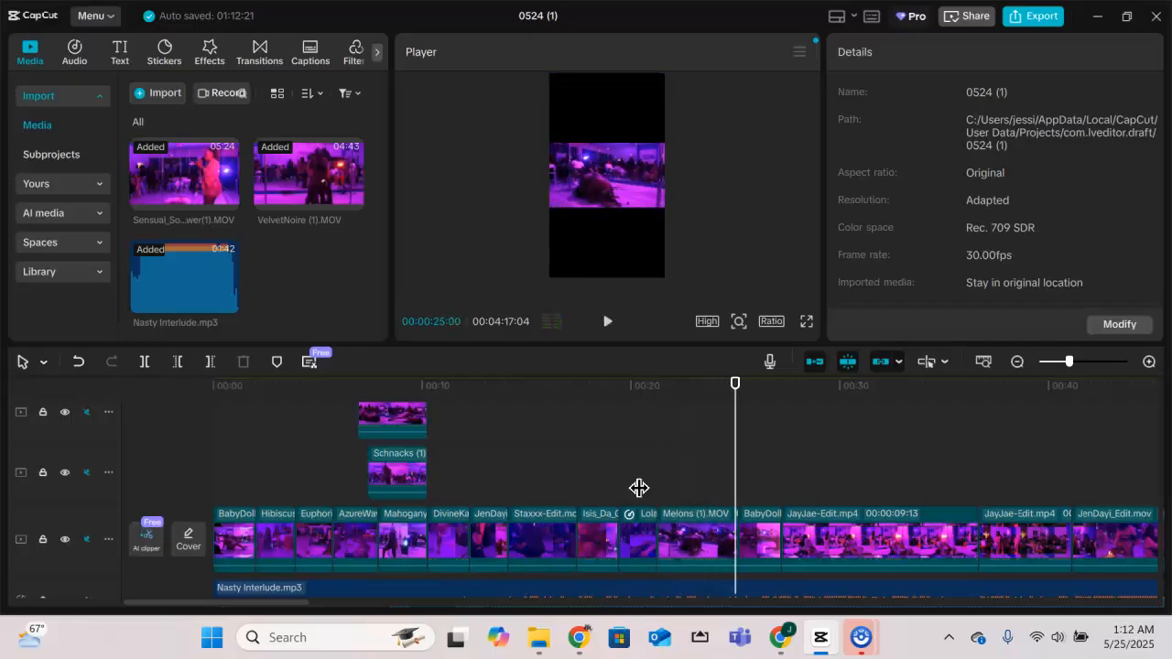
{"action": "left_click_drag", "start_coordinate": [290, 602], "coordinate": [1045, 594]}
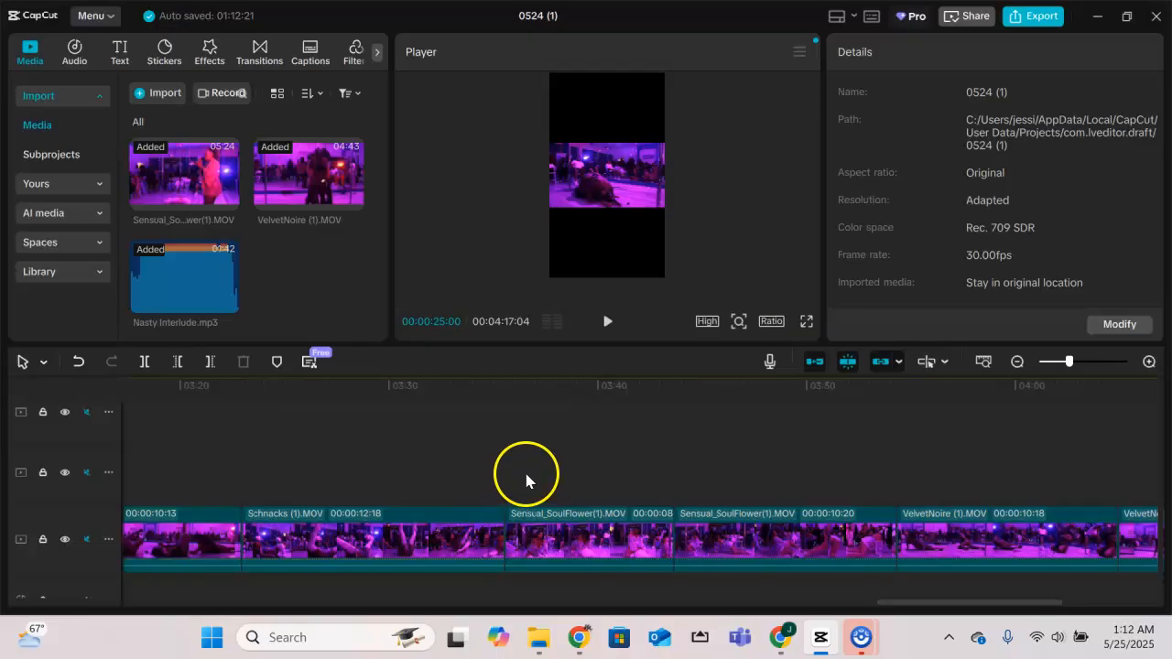
{"action": "left_click", "coordinate": [525, 483]}
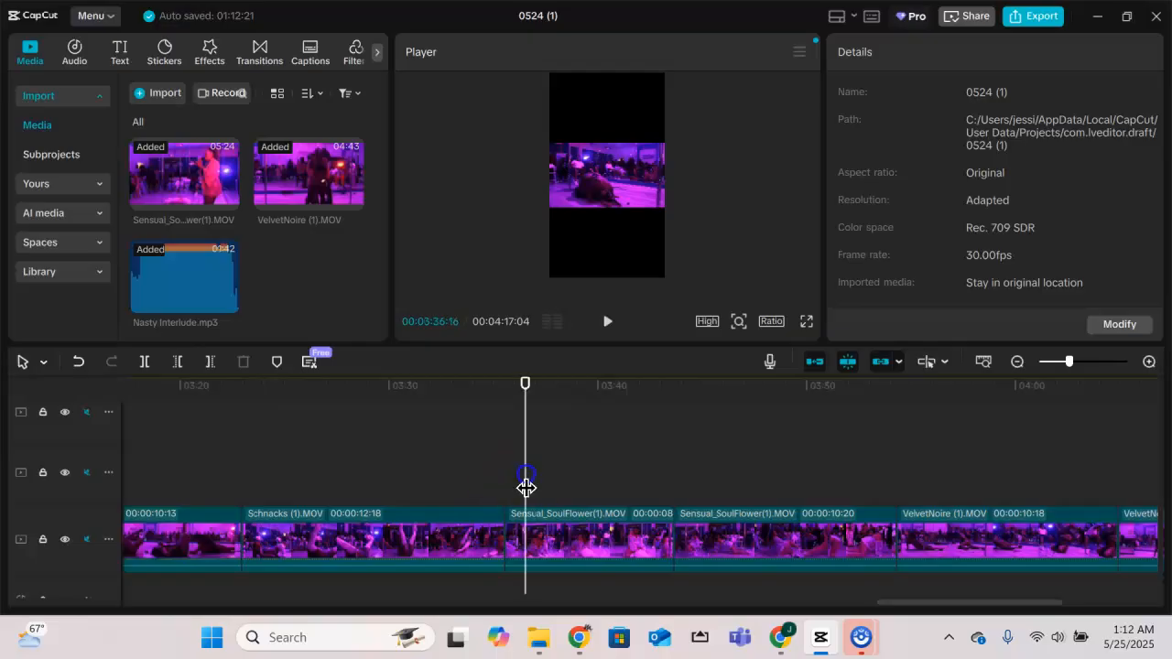
{"action": "key", "text": "space"}
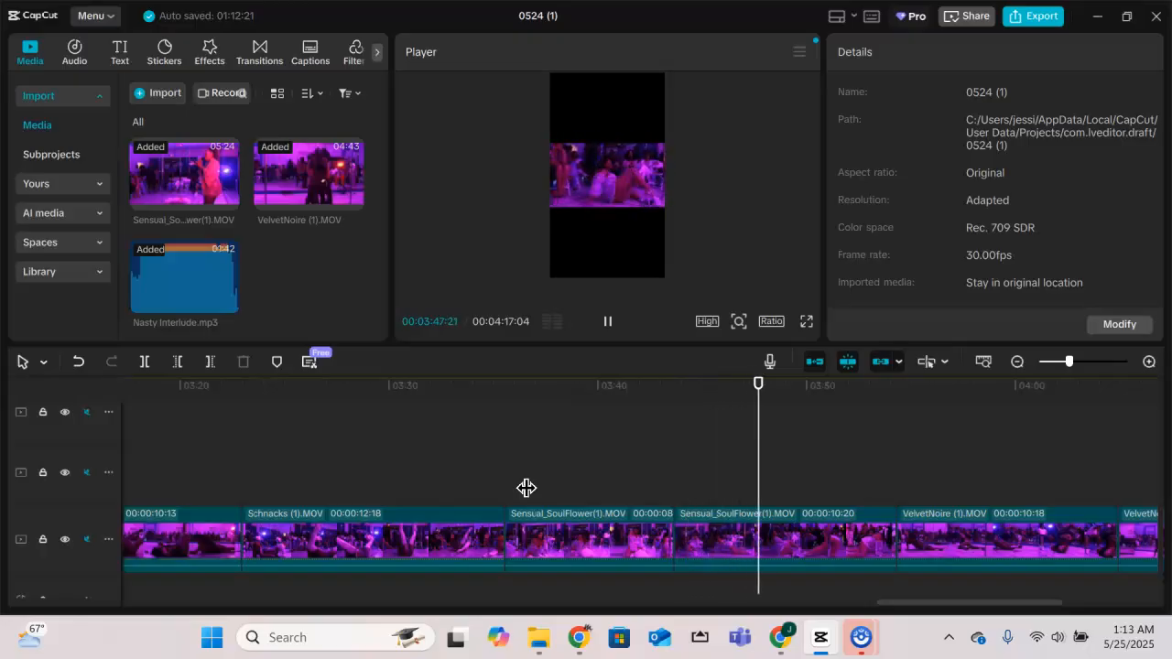
{"action": "left_click", "coordinate": [501, 453]}
{"action": "key", "text": "space"}
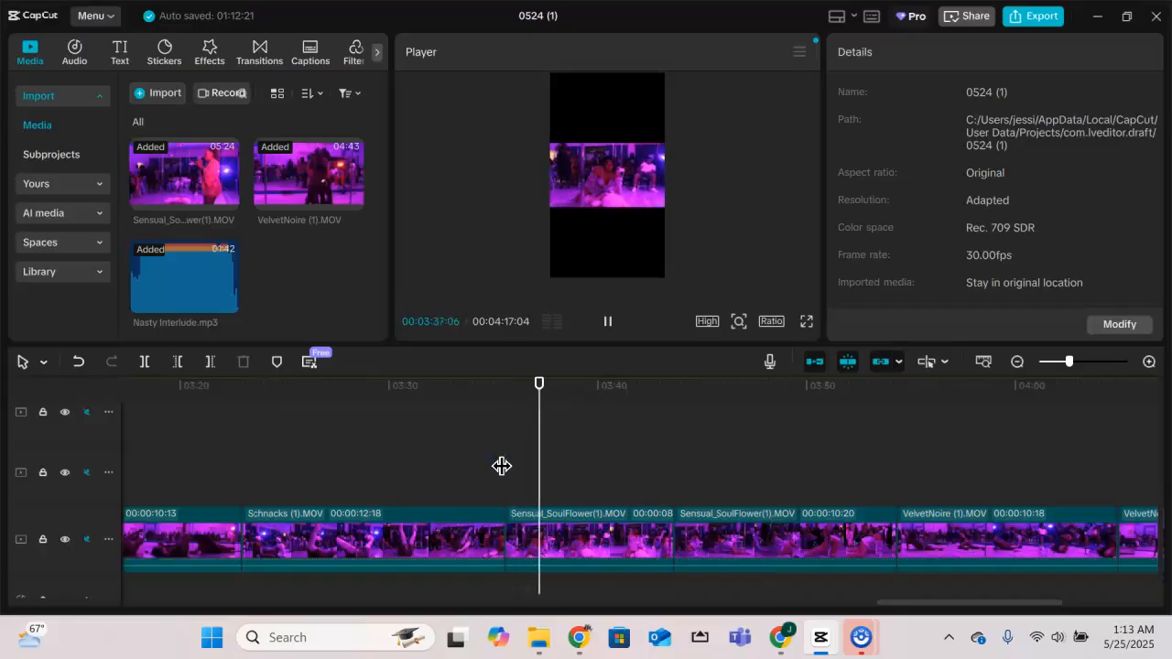
{"action": "key", "text": "space"}
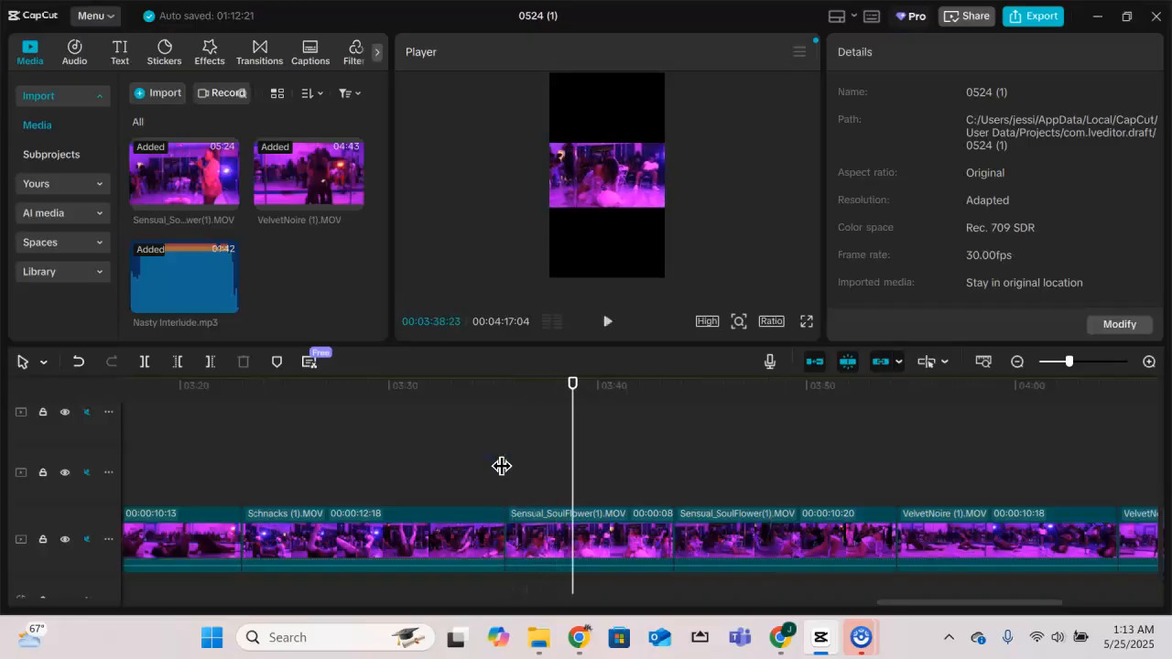
- Trim the end of the first Sensual_SoulFlower(1).MOV clip and move it to the overlay track directly above the opening's Melons (1).MOV clip
{"action": "left_click", "coordinate": [593, 556]}
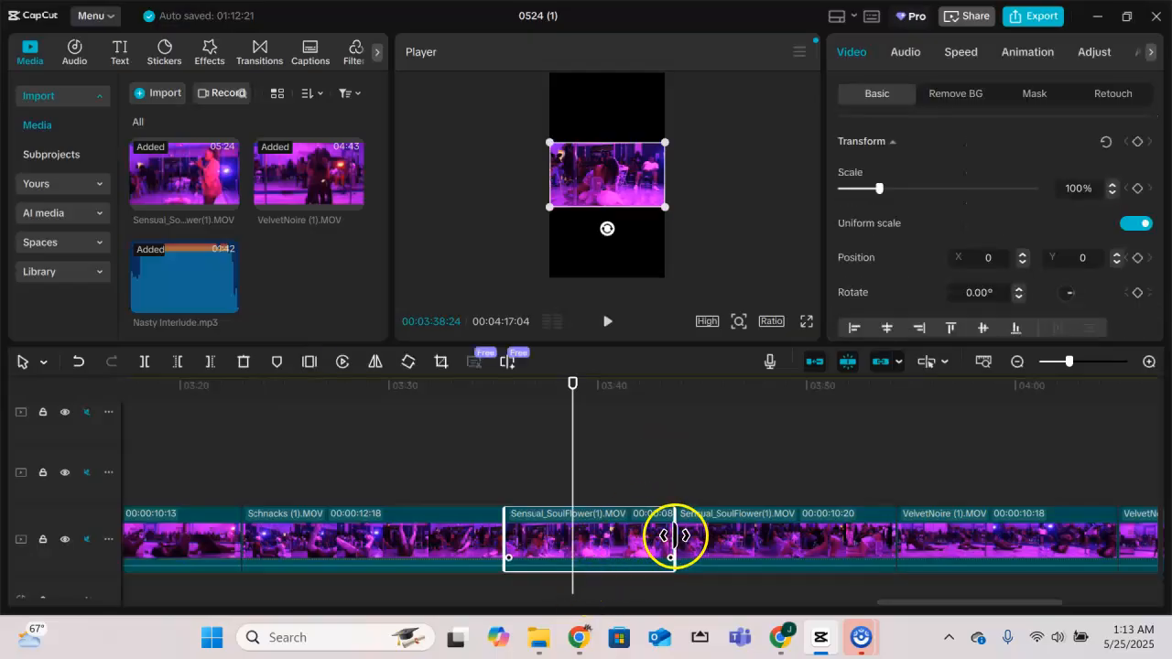
{"action": "left_click_drag", "start_coordinate": [675, 536], "coordinate": [626, 536]}
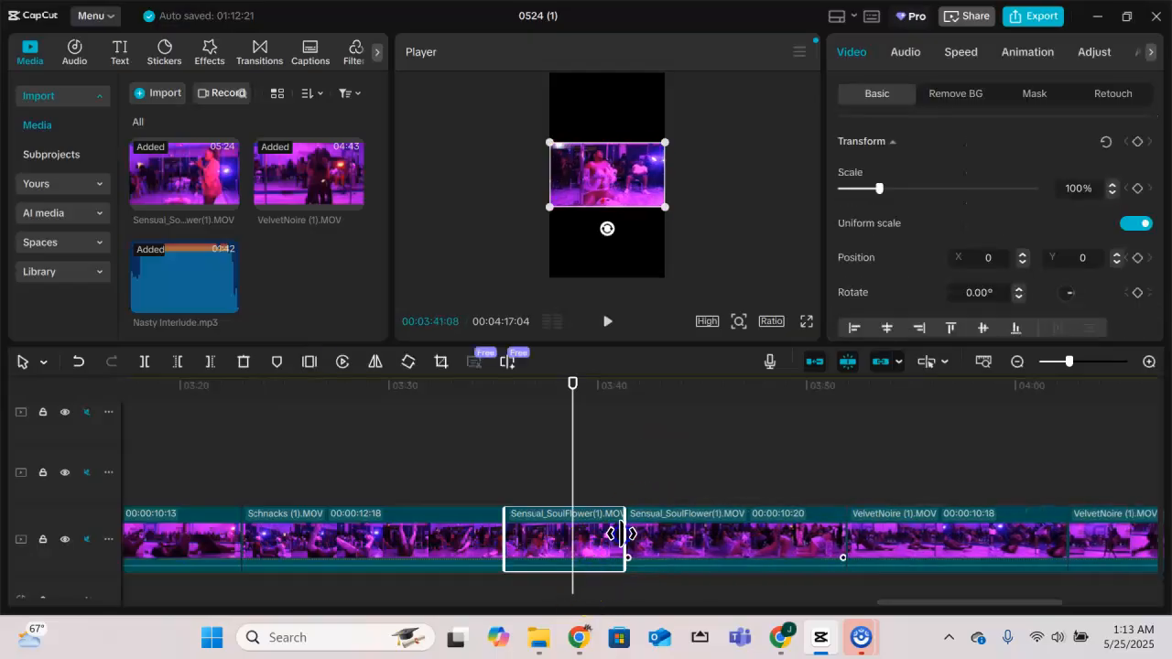
{"action": "left_click_drag", "start_coordinate": [510, 534], "coordinate": [716, 472]}
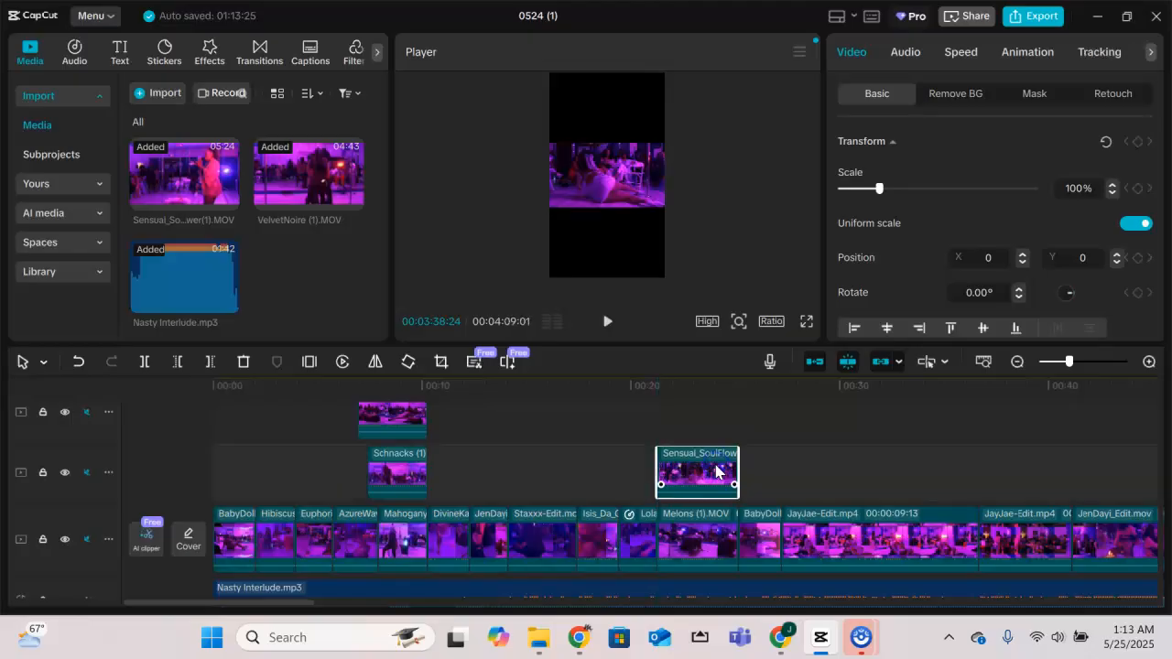
- Place the Sensual_SoulFlower overlay in the upper third of the frame at Y position 1313 and set its scale to 113%
{"action": "left_click", "coordinate": [644, 461]}
{"action": "key", "text": "space"}
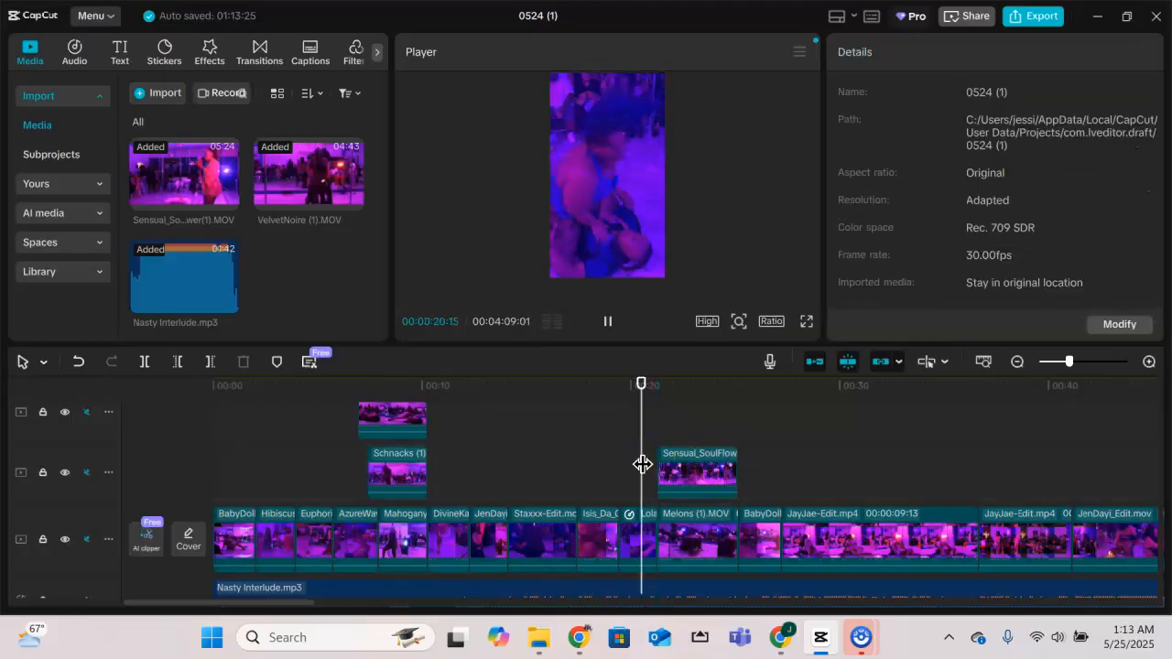
{"action": "key", "text": "space"}
{"action": "left_click", "coordinate": [699, 470]}
{"action": "left_click", "coordinate": [604, 150]}
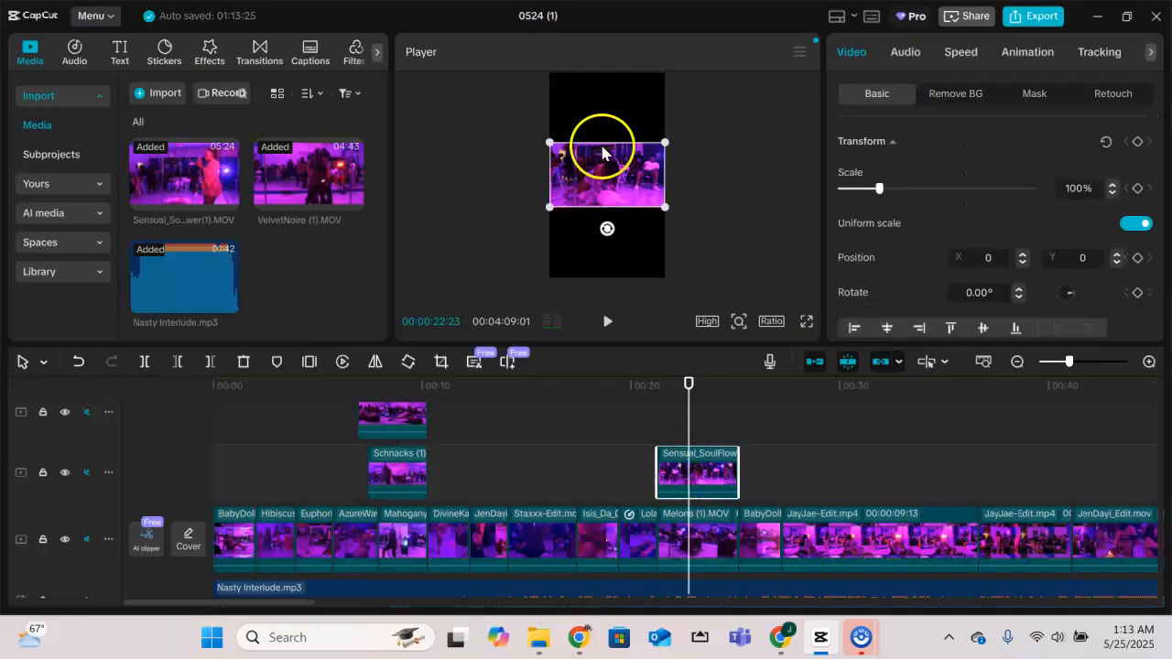
{"action": "left_click_drag", "start_coordinate": [609, 172], "coordinate": [609, 104]}
{"action": "left_click", "coordinate": [852, 227]}
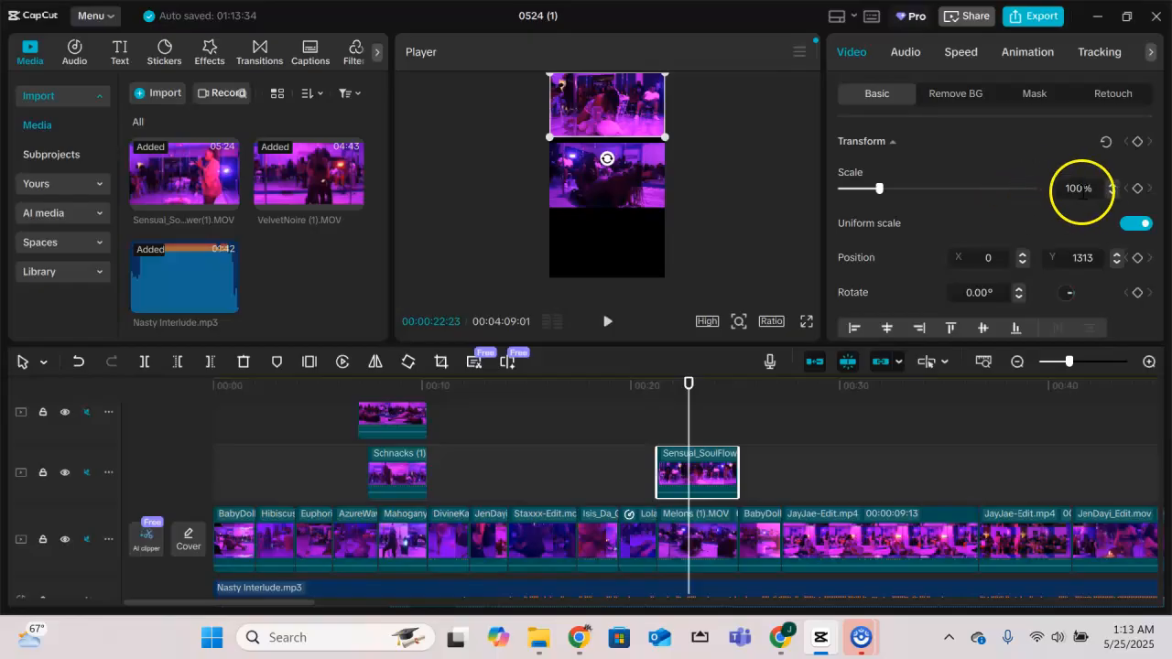
{"action": "type", "text": "113"}
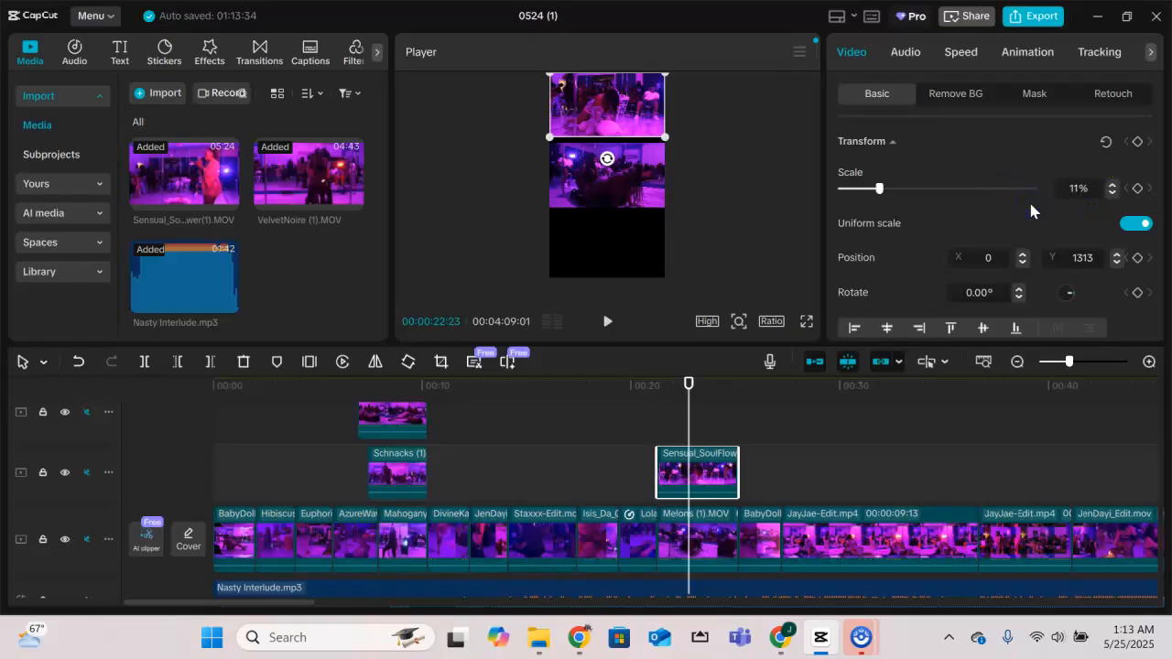
{"action": "key", "text": "Return"}
{"action": "left_click", "coordinate": [783, 253]}
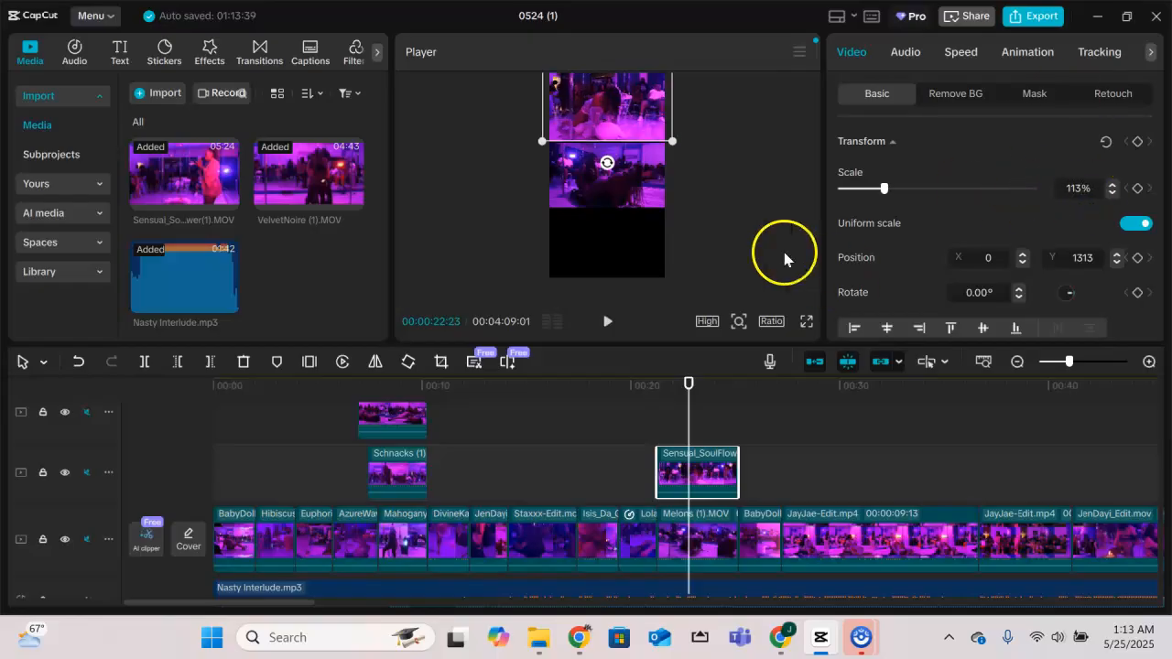
- Preview the stacked Melons and Sensual_SoulFlower section, starting from about 19 seconds
{"action": "left_click", "coordinate": [608, 442]}
{"action": "key", "text": "space"}
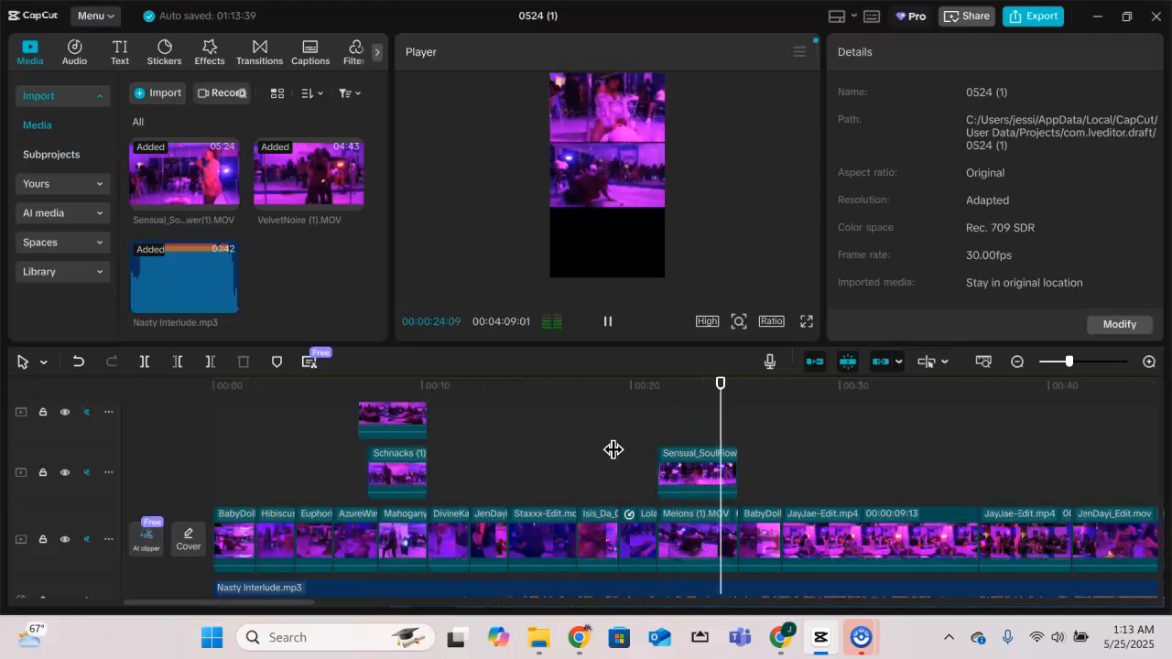
{"action": "key", "text": "space"}
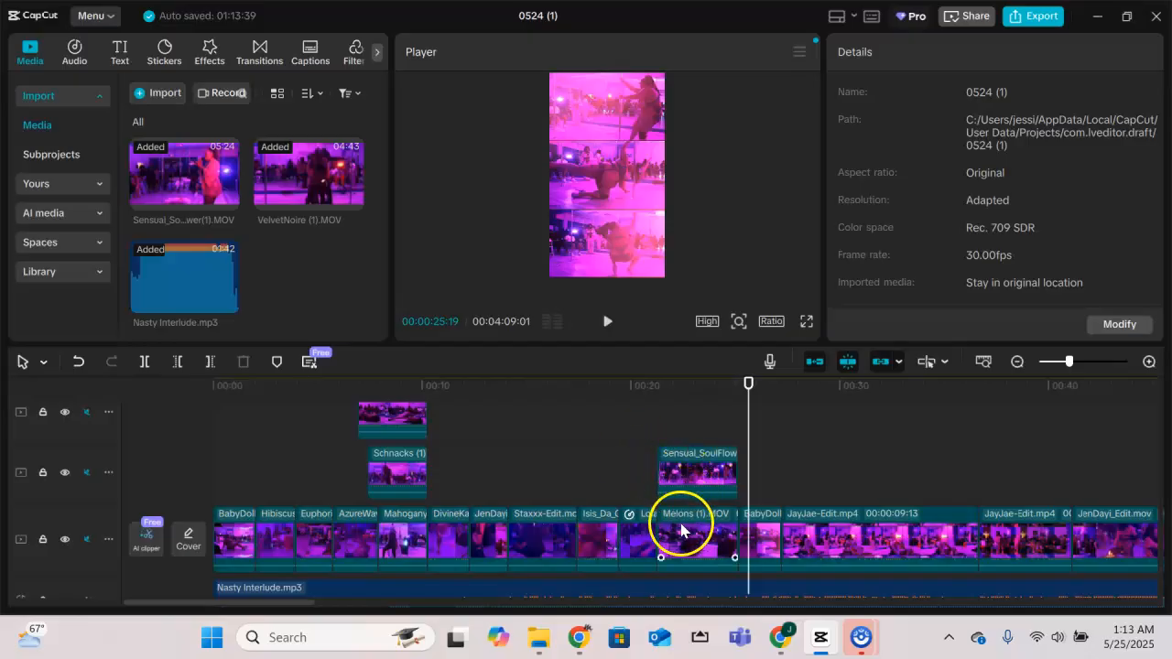
- Adjust the Lola clip's lighting by setting Contrast to 25 and Blacks to -10
{"action": "left_click", "coordinate": [619, 476]}
{"action": "left_click", "coordinate": [648, 550]}
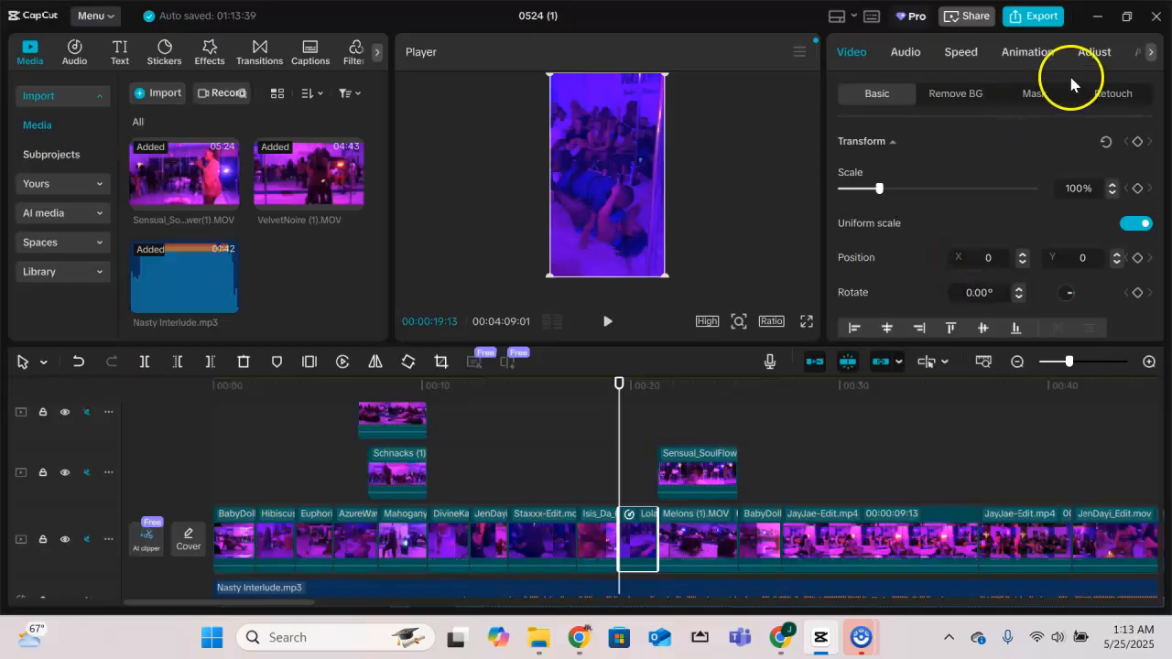
{"action": "left_click", "coordinate": [1093, 52]}
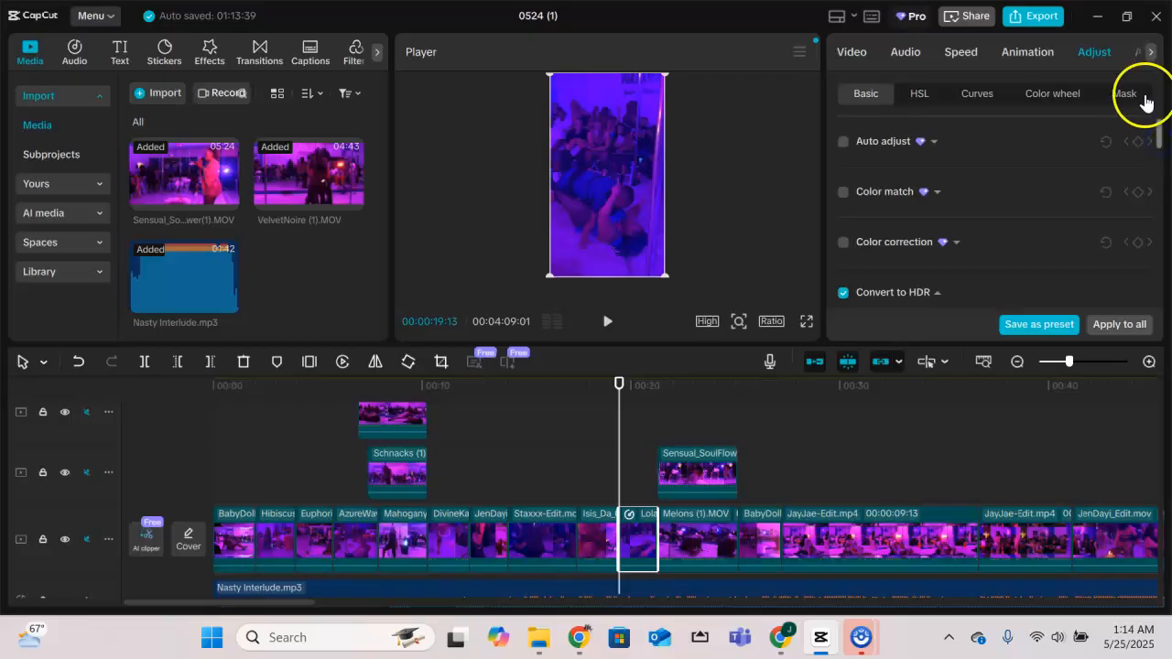
{"action": "left_click_drag", "start_coordinate": [1158, 133], "coordinate": [1157, 249]}
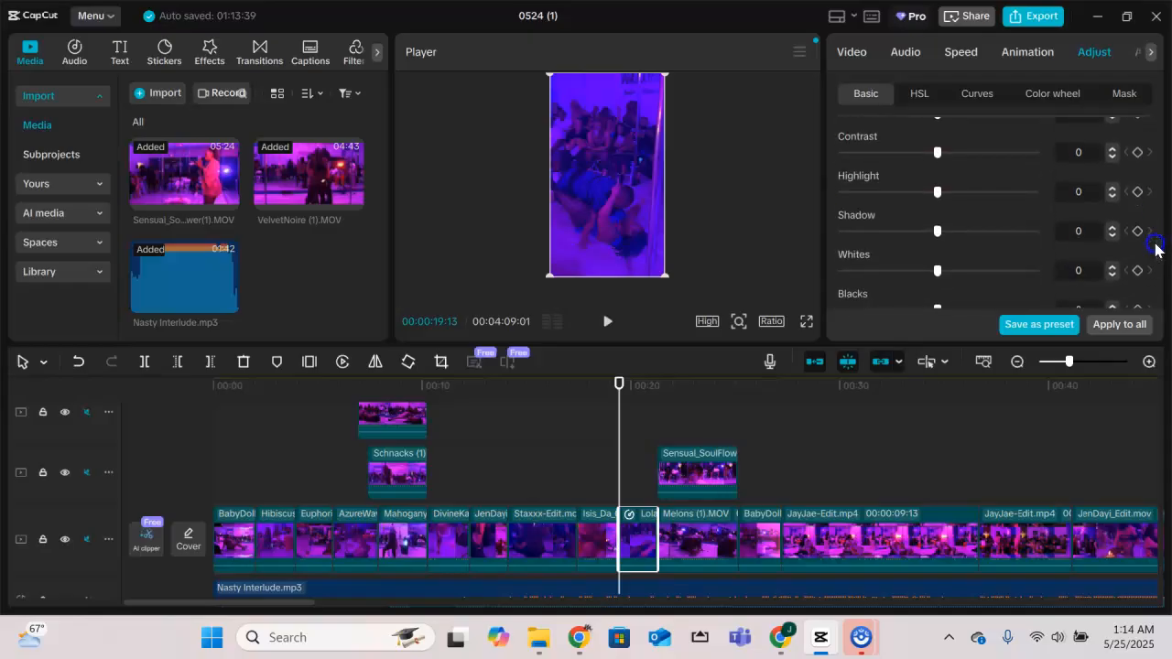
{"action": "left_click_drag", "start_coordinate": [1156, 244], "coordinate": [1155, 244]}
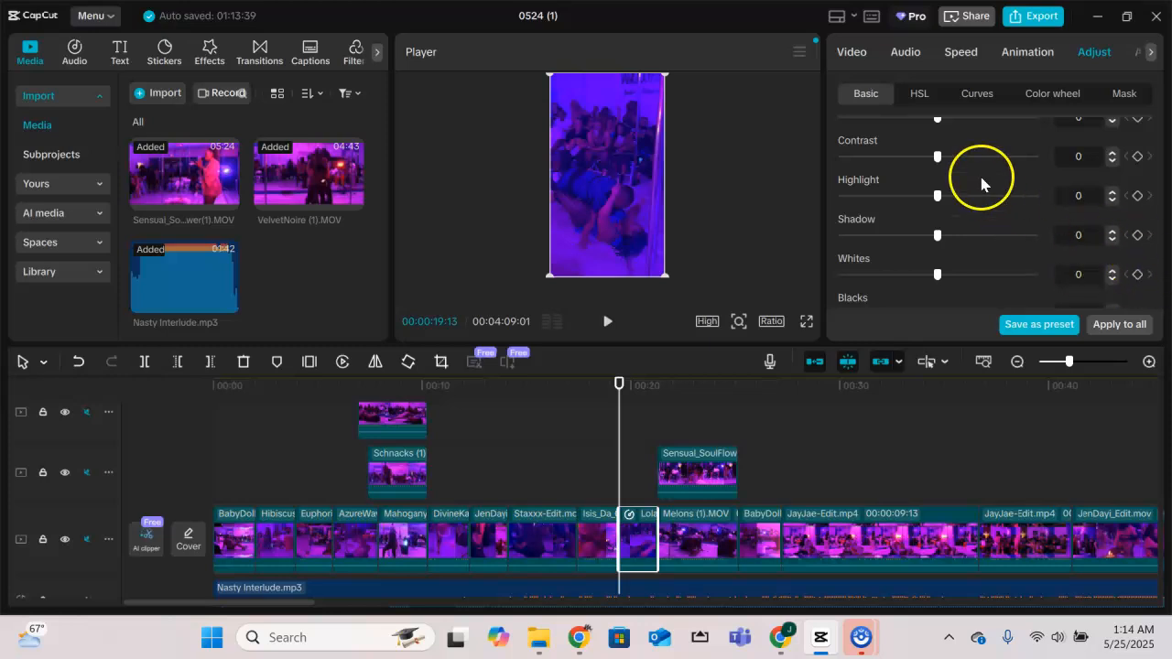
{"action": "left_click", "coordinate": [1073, 163]}
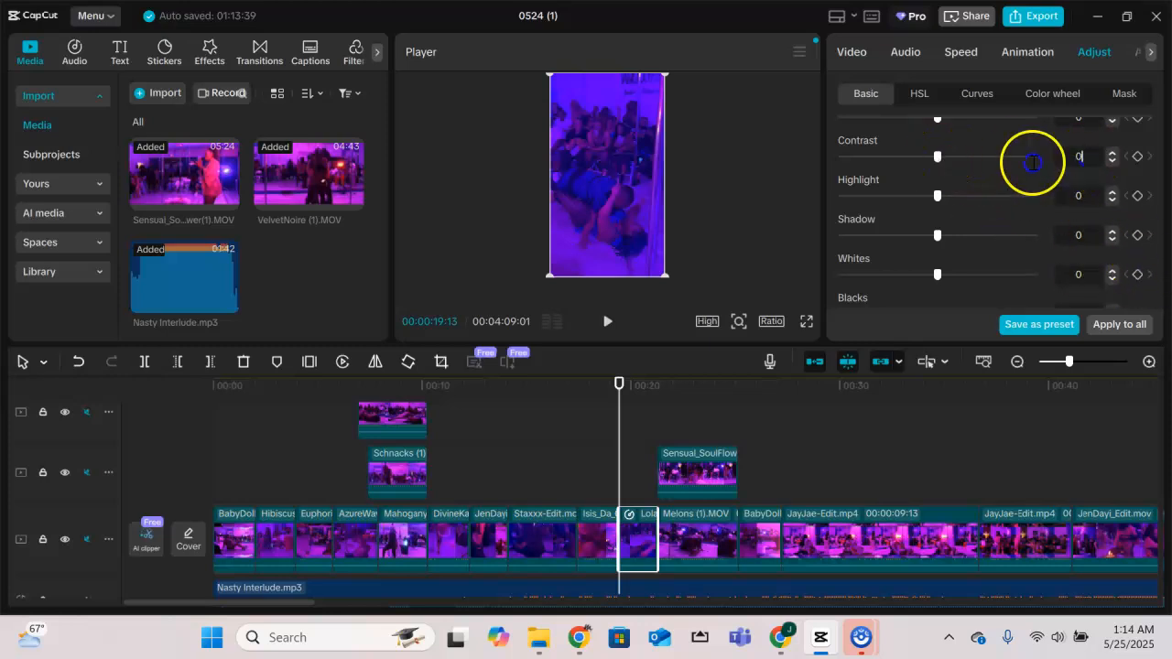
{"action": "type", "text": "25"}
{"action": "key", "text": "Return"}
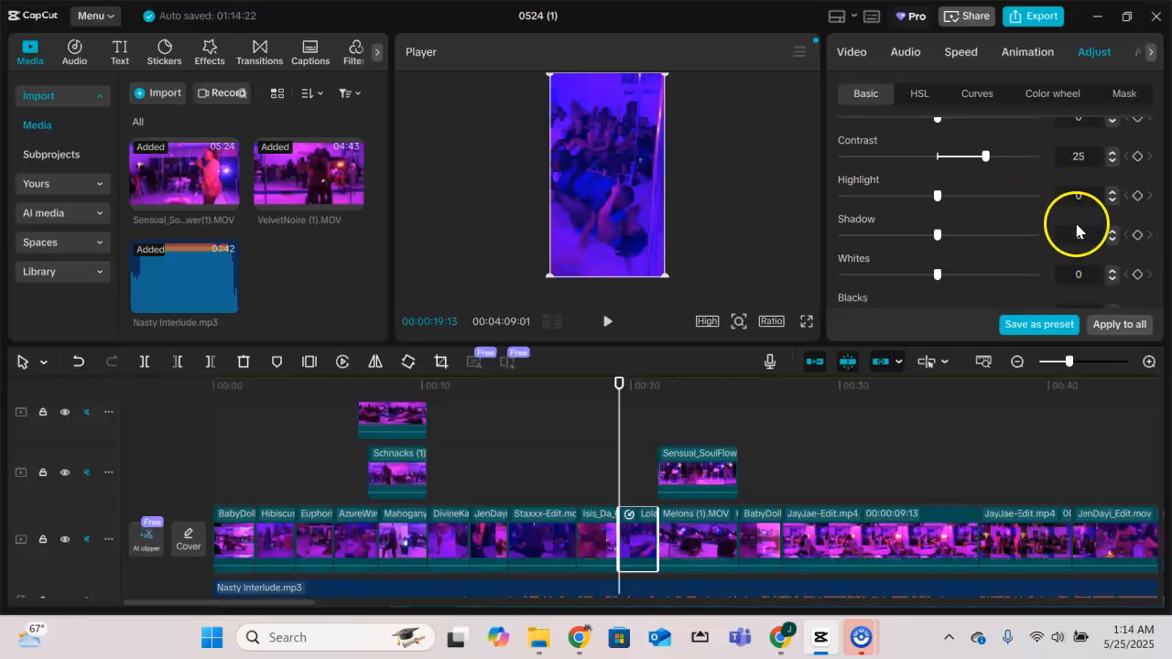
{"action": "left_click_drag", "start_coordinate": [1159, 247], "coordinate": [1159, 255]}
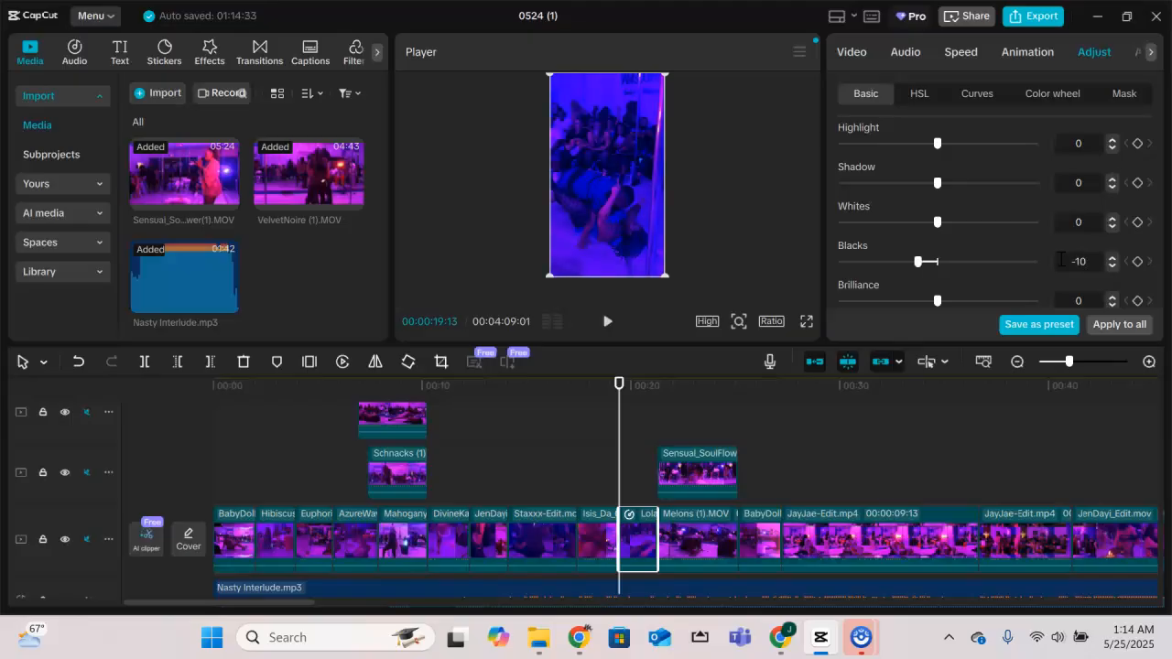
- Scrub back through the opening from the Staxxx-Edit clip and check the Hibiscus clip's light adjustment values
{"action": "left_click", "coordinate": [536, 547]}
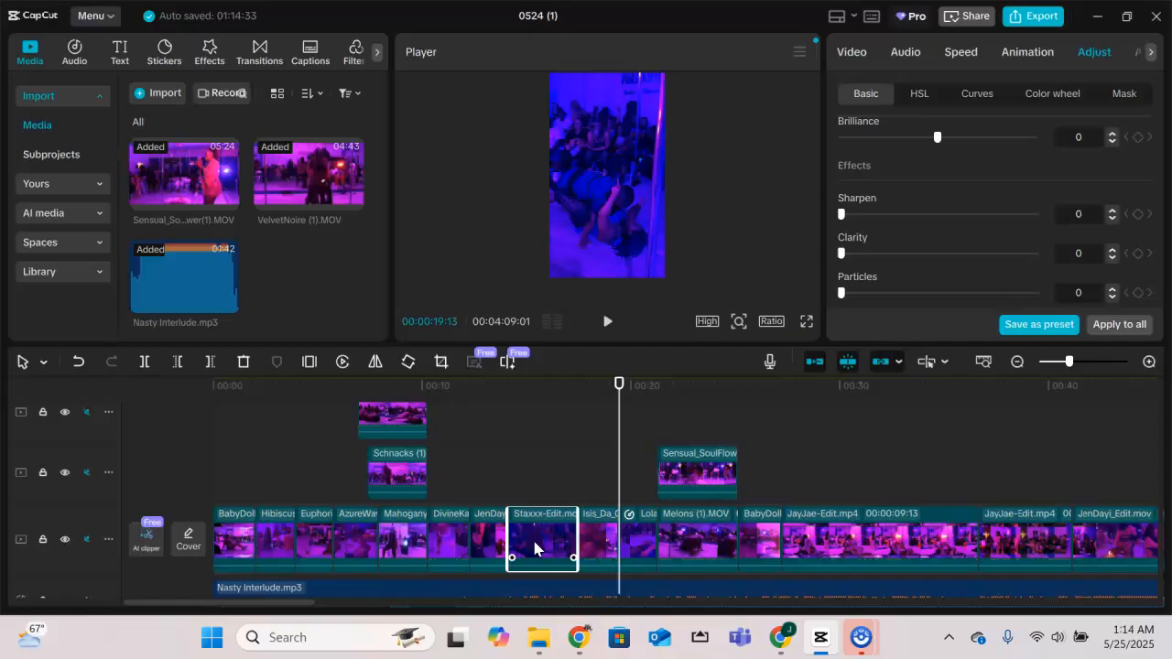
{"action": "left_click", "coordinate": [535, 454]}
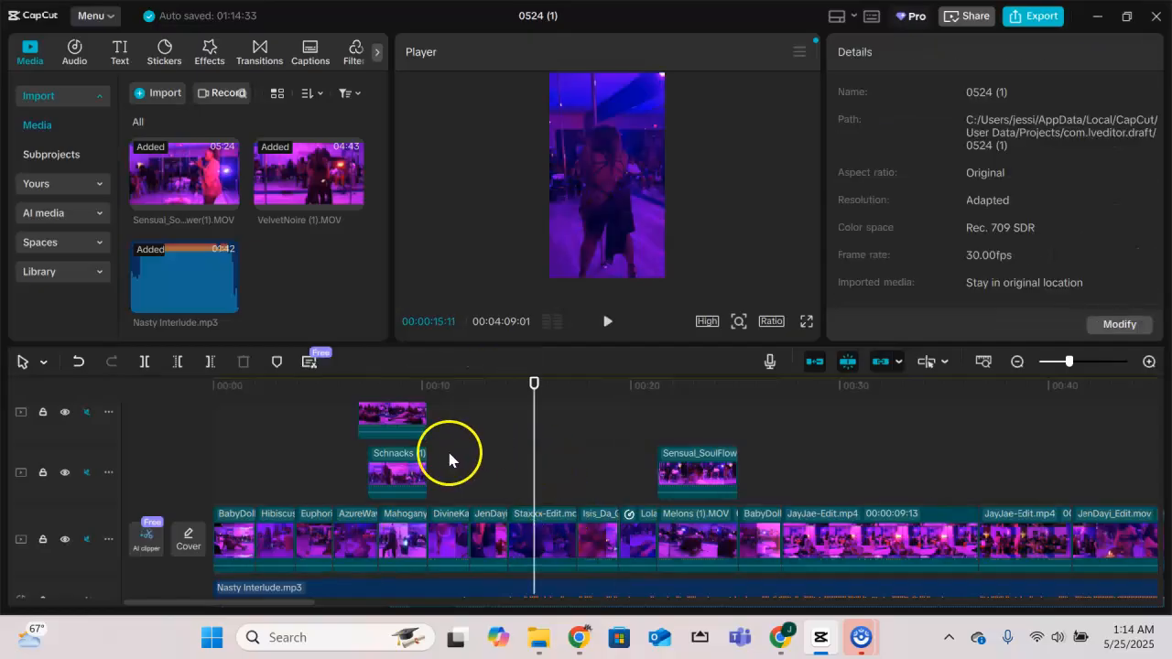
{"action": "left_click", "coordinate": [297, 471]}
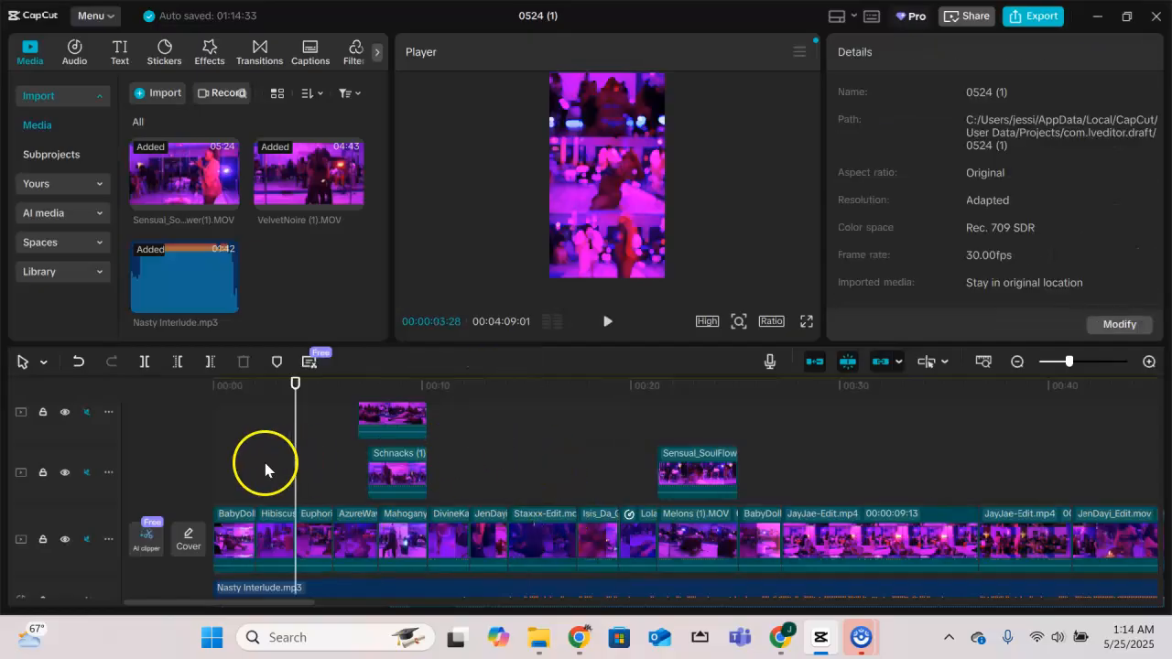
{"action": "left_click", "coordinate": [267, 474]}
{"action": "left_click", "coordinate": [271, 548]}
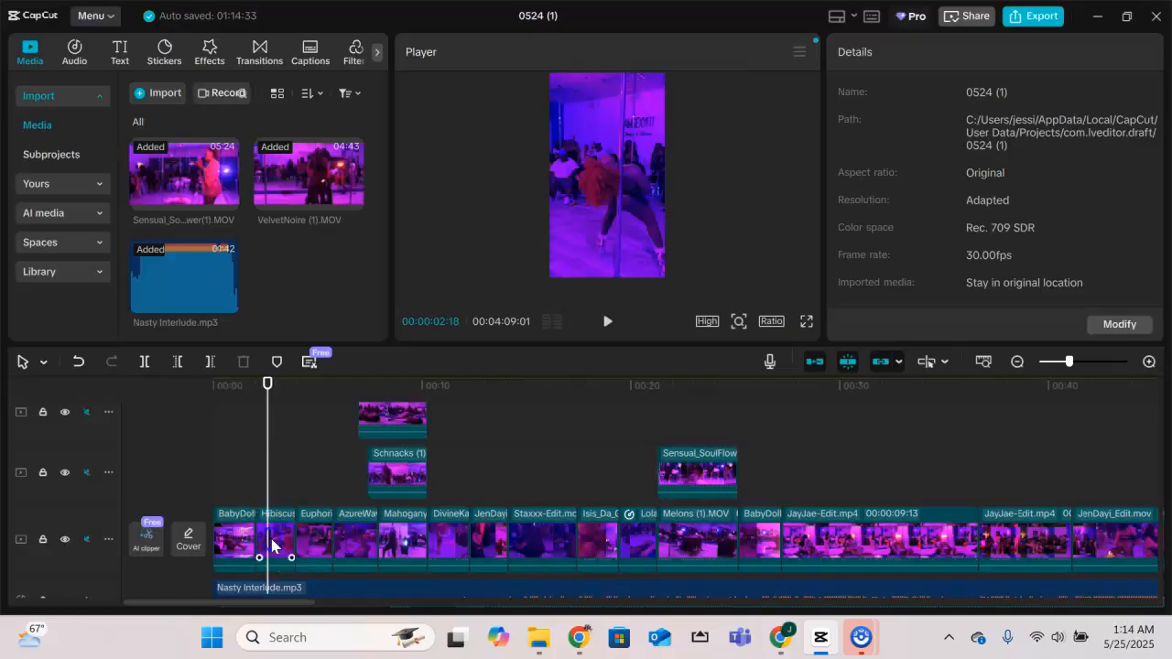
{"action": "left_click", "coordinate": [770, 360]}
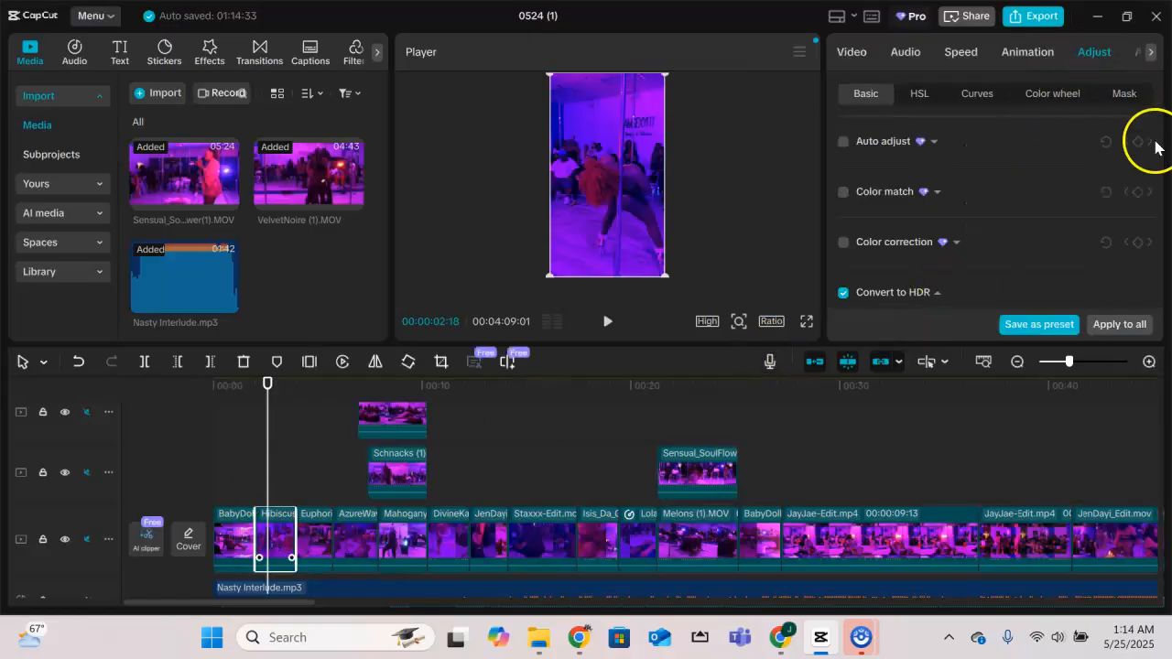
{"action": "left_click_drag", "start_coordinate": [1161, 143], "coordinate": [1167, 257]}
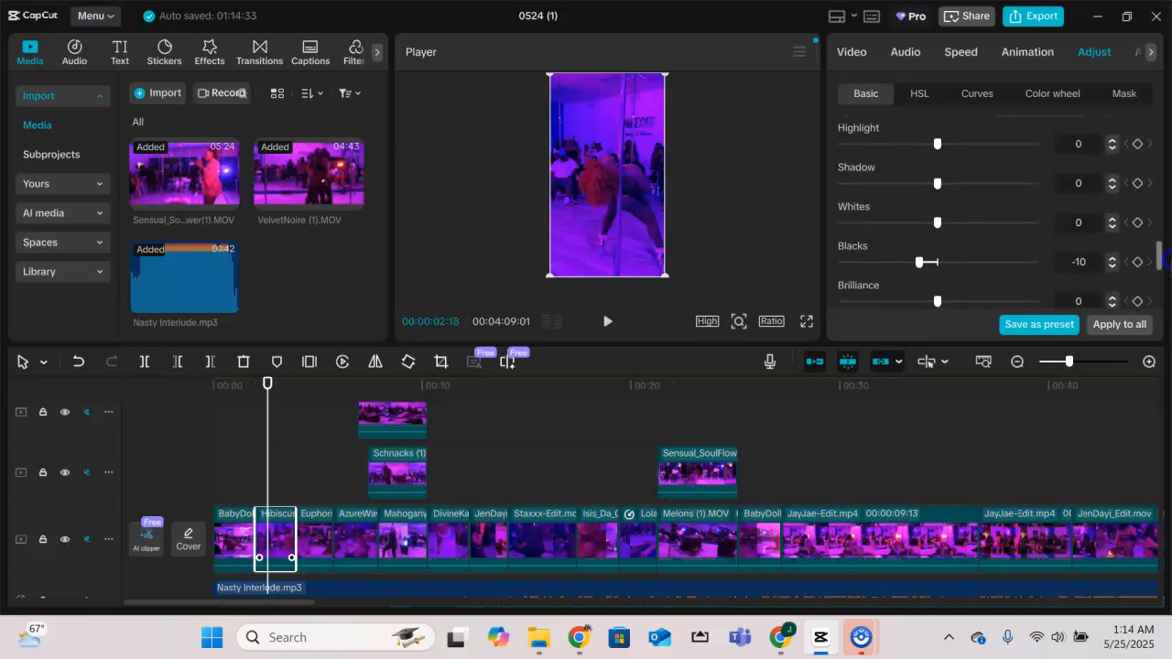
- Compare the light adjustments of the Euphoria, AzureWave and DivineKa clips, then scrub to the Staxxx-Edit clip at about 15 seconds
{"action": "left_click", "coordinate": [317, 538]}
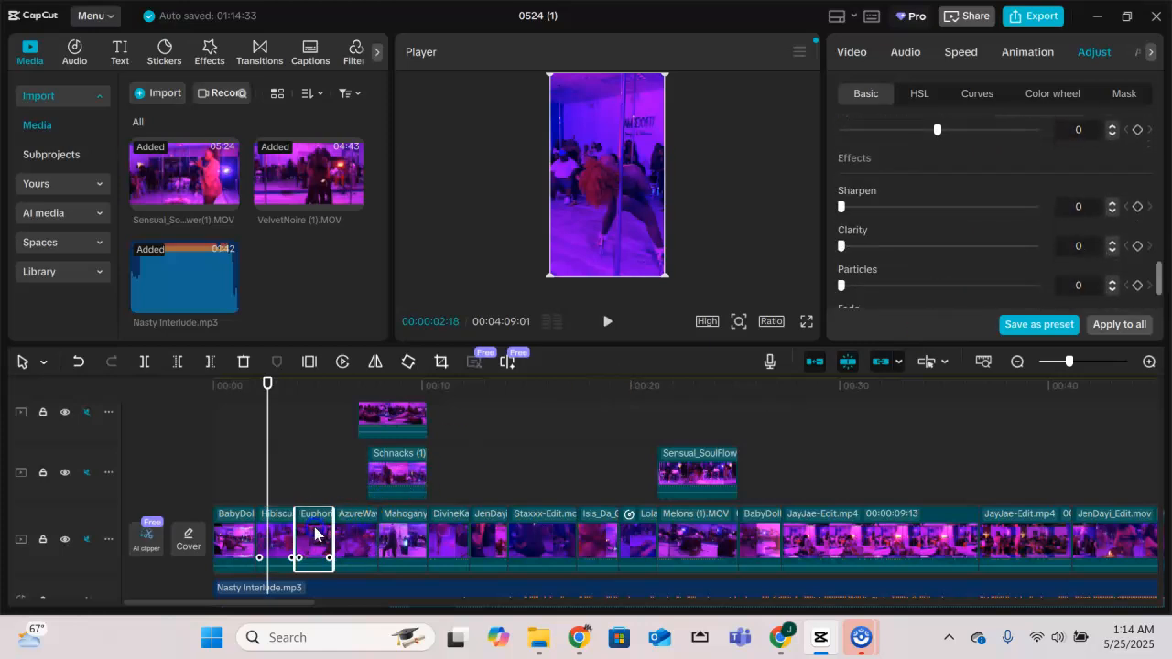
{"action": "left_click", "coordinate": [357, 543]}
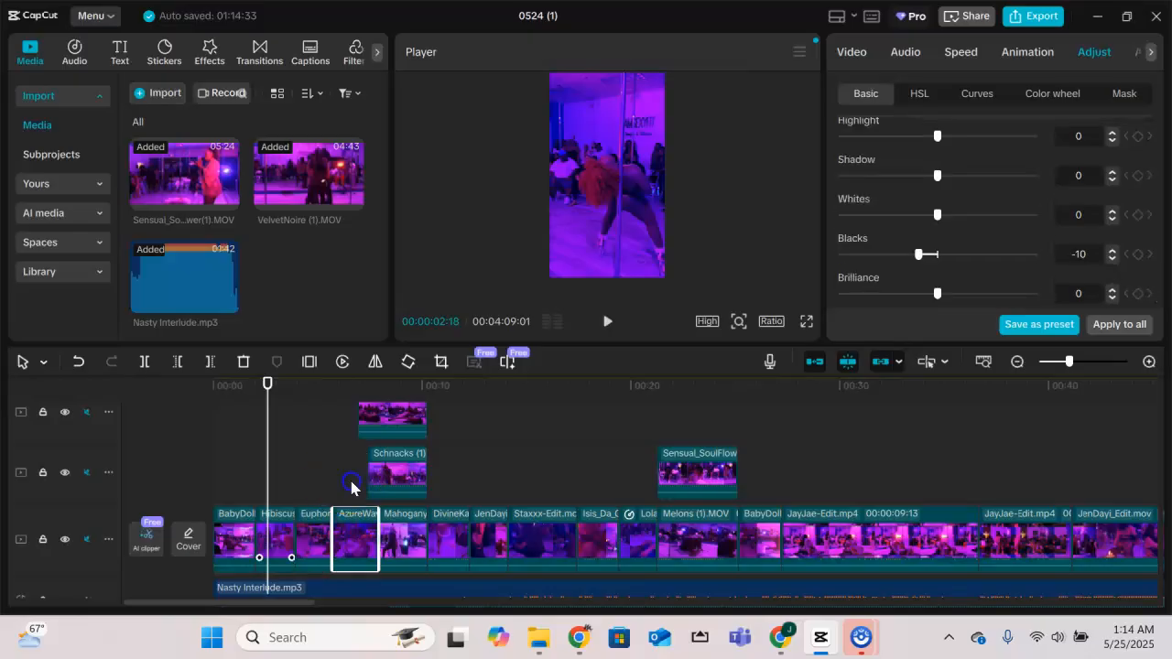
{"action": "left_click", "coordinate": [351, 487]}
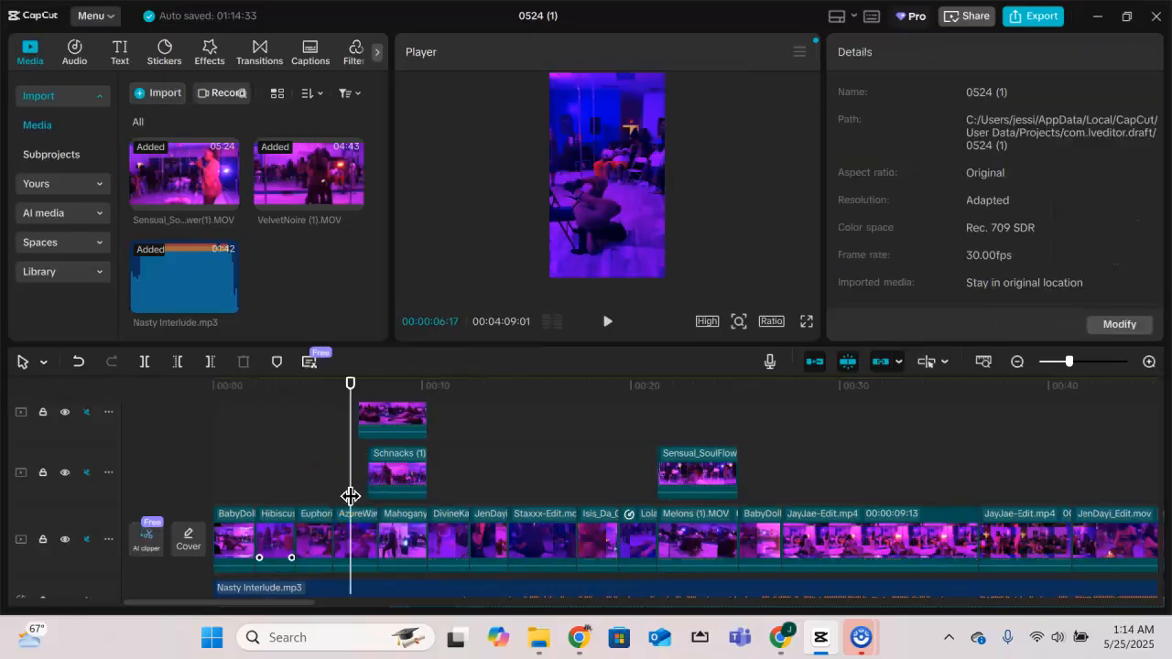
{"action": "left_click_drag", "start_coordinate": [427, 493], "coordinate": [458, 530]}
{"action": "left_click", "coordinate": [458, 530]}
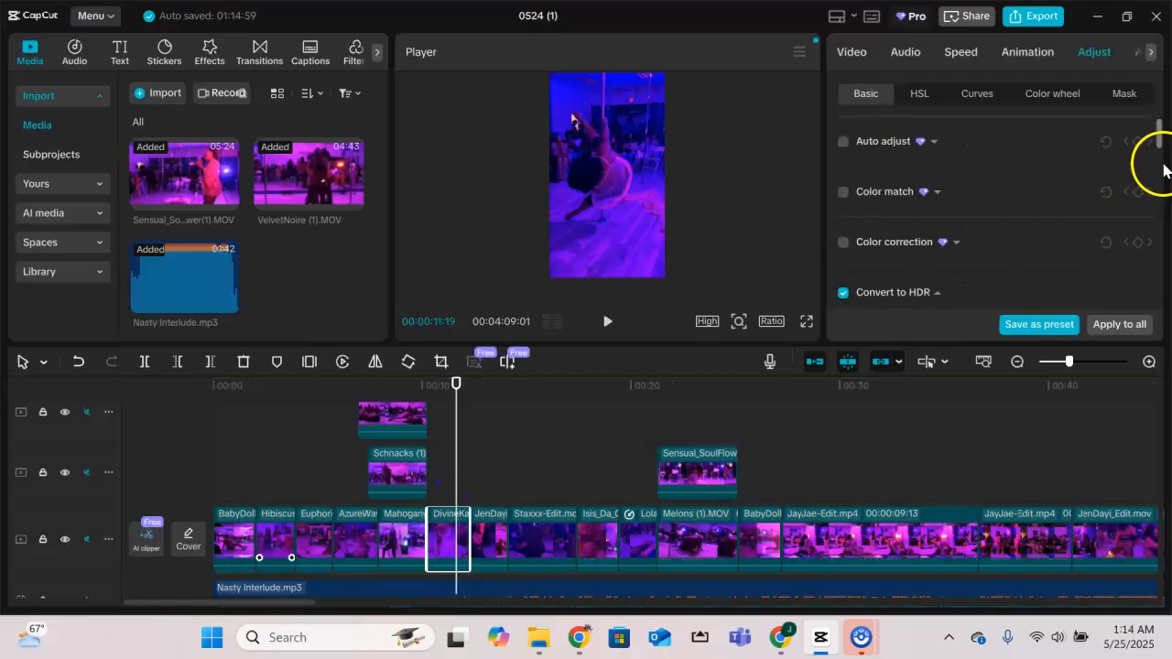
{"action": "left_click_drag", "start_coordinate": [1158, 147], "coordinate": [1169, 266]}
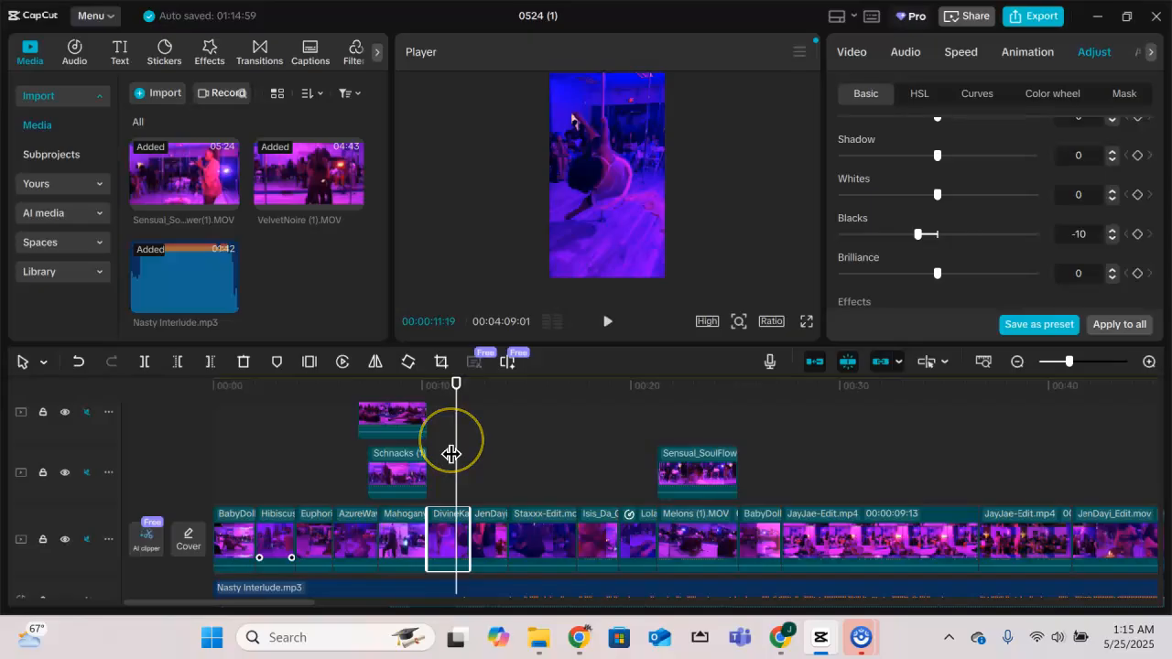
{"action": "left_click_drag", "start_coordinate": [457, 455], "coordinate": [529, 458]}
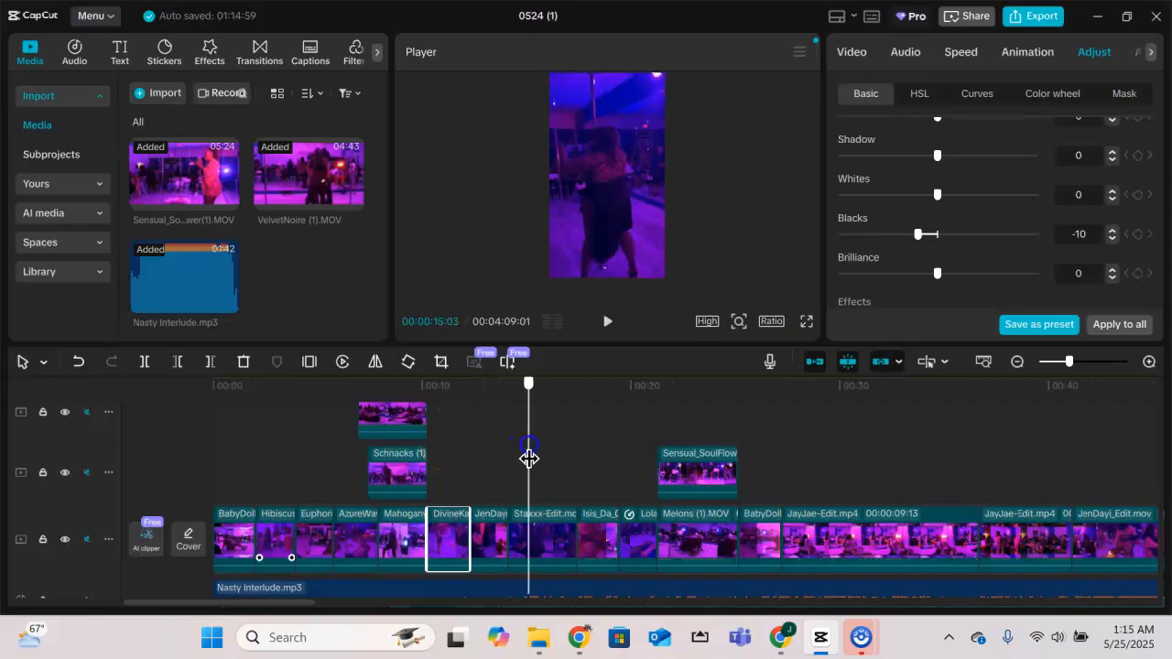
- Adjust the Staxxx-Edit clip's lighting by setting Contrast to 25 and Blacks to -10
{"action": "left_click", "coordinate": [537, 555]}
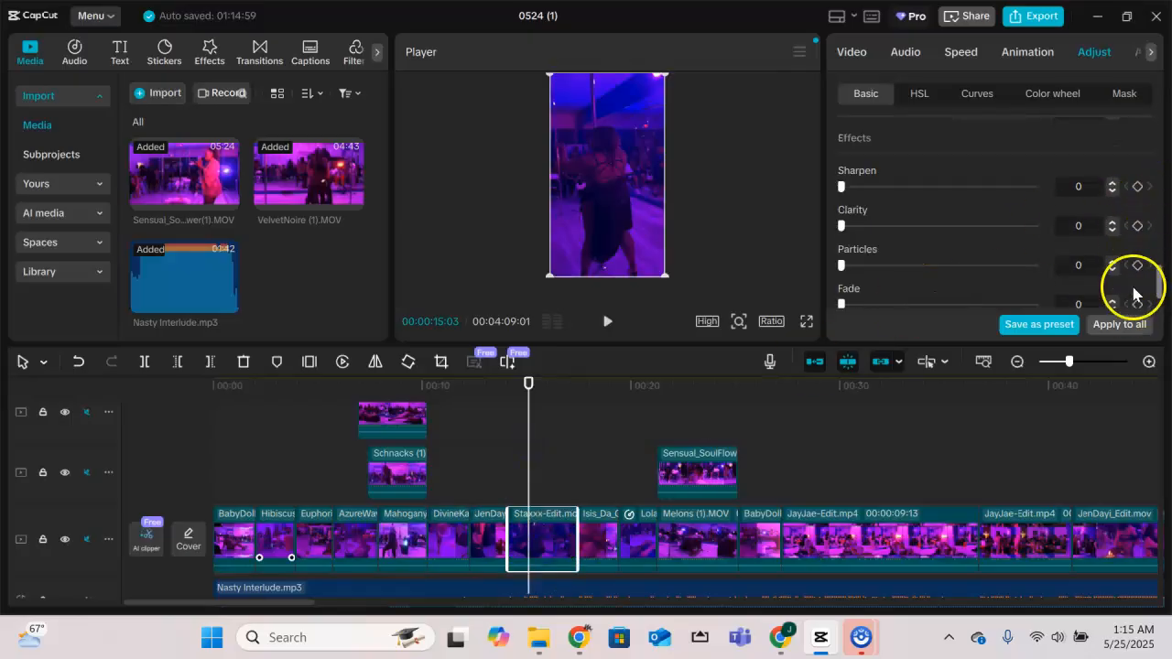
{"action": "left_click_drag", "start_coordinate": [1161, 274], "coordinate": [1136, 233]}
{"action": "left_click", "coordinate": [1093, 211]}
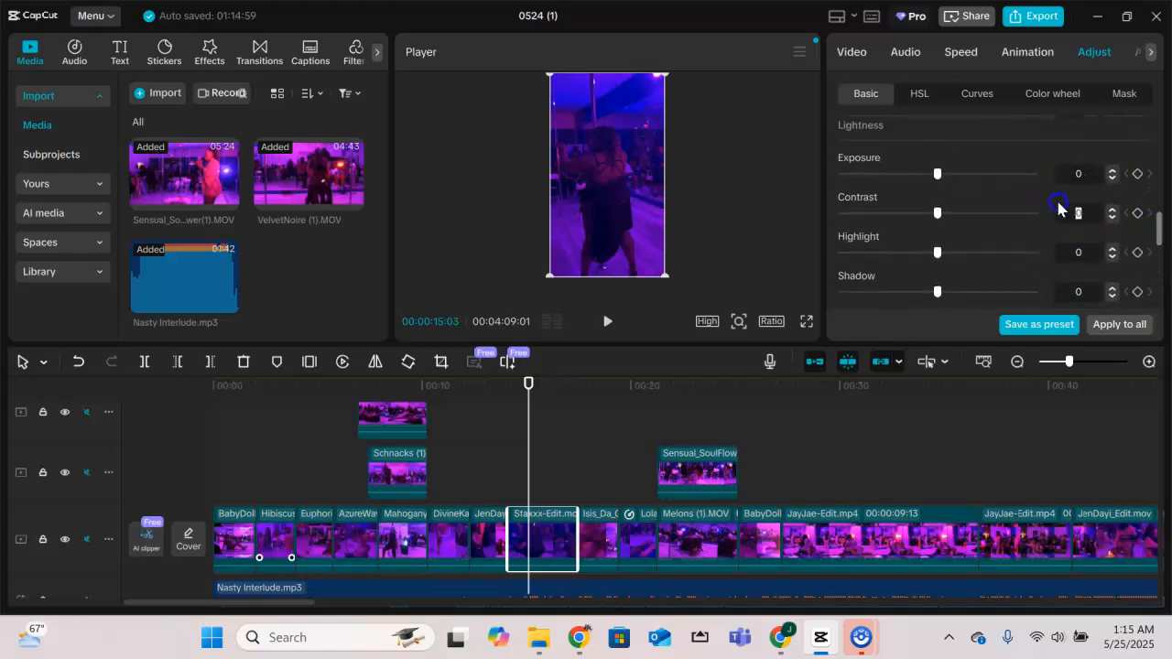
{"action": "type", "text": "25"}
{"action": "key", "text": "Return"}
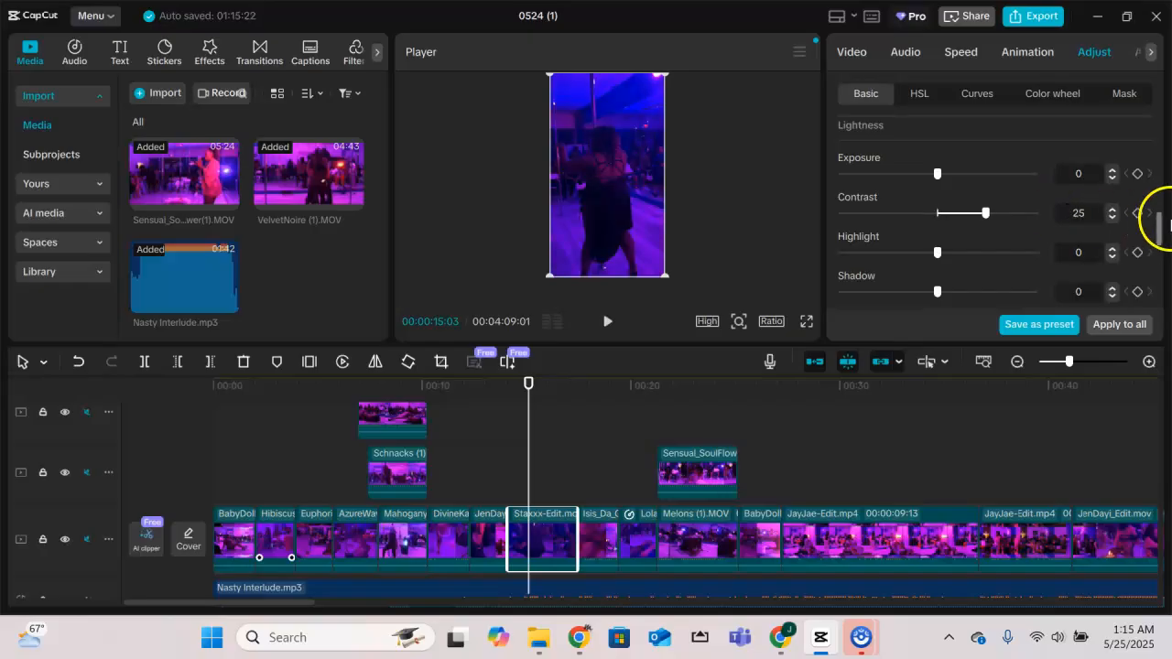
{"action": "left_click_drag", "start_coordinate": [1161, 234], "coordinate": [1159, 251]}
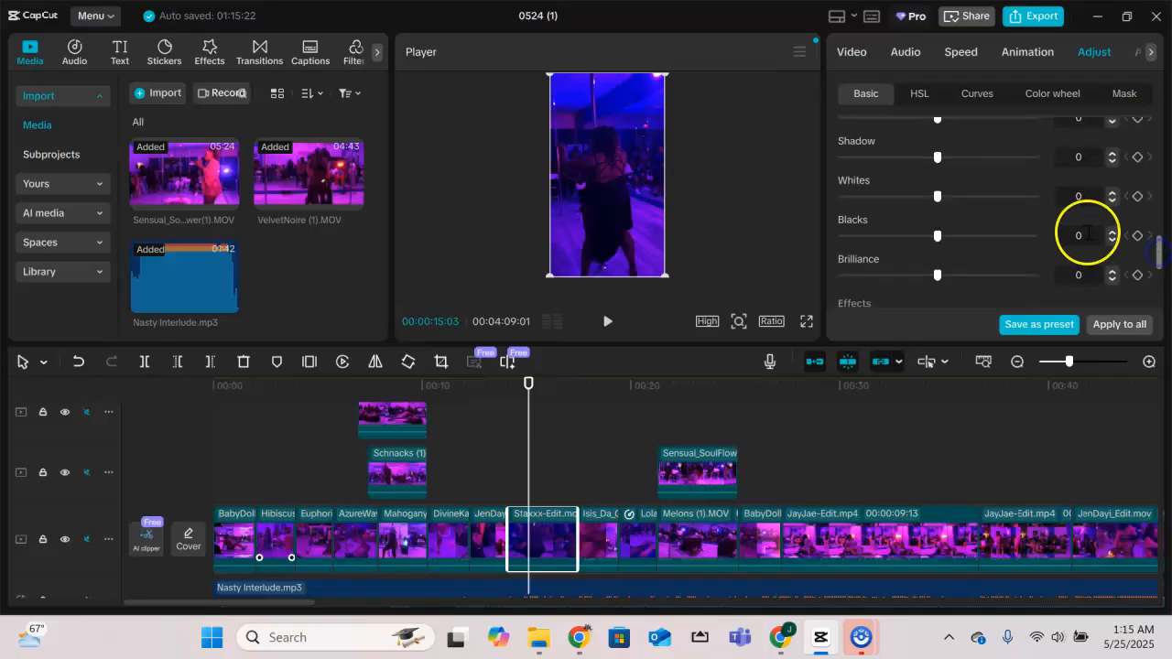
{"action": "type", "text": "-10"}
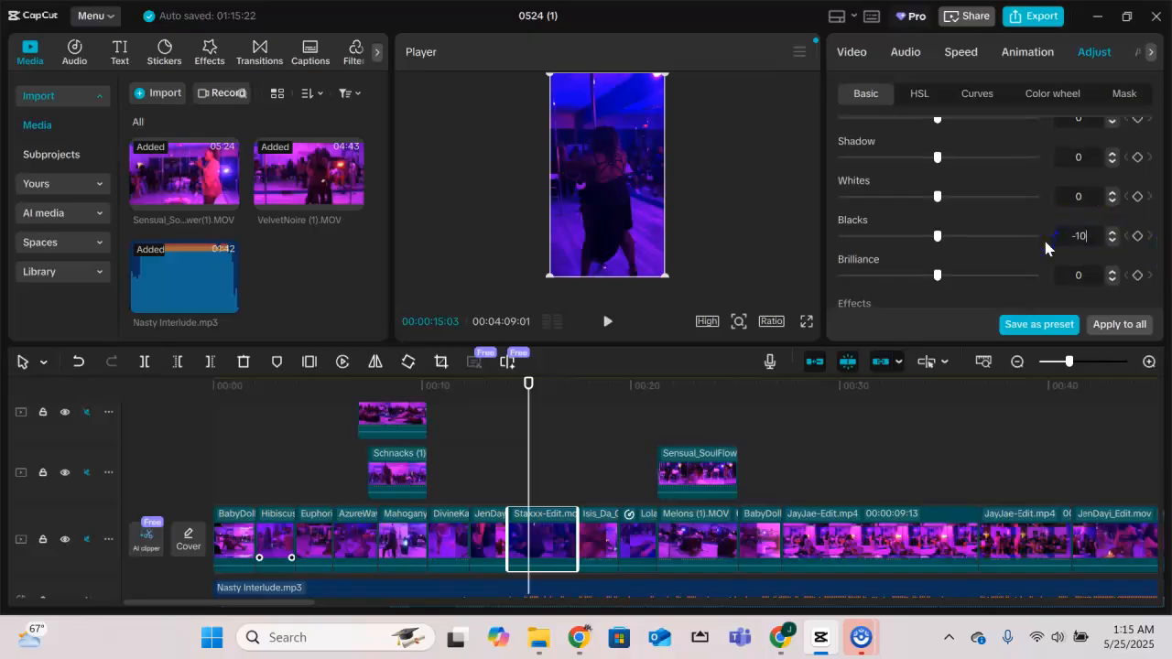
{"action": "key", "text": "Return"}
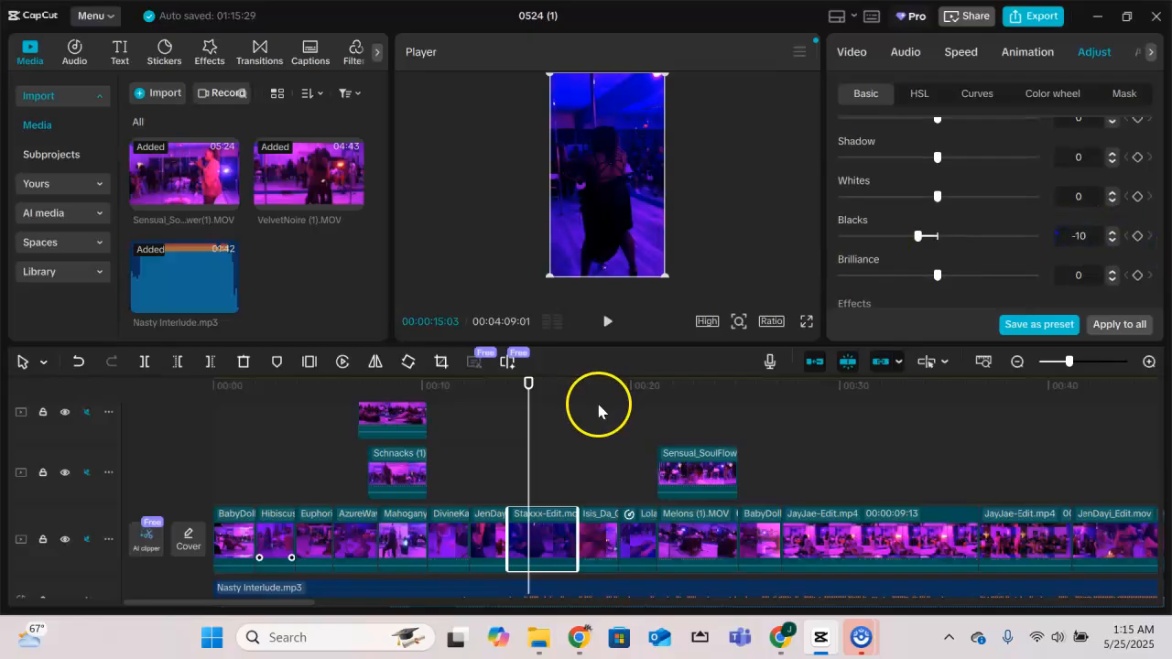
- Preview the sequence from the JenDayi clip into the Melons and Sensual_SoulFlower stack, checking the Lola clip on the way
{"action": "left_click", "coordinate": [479, 486]}
{"action": "key", "text": "space"}
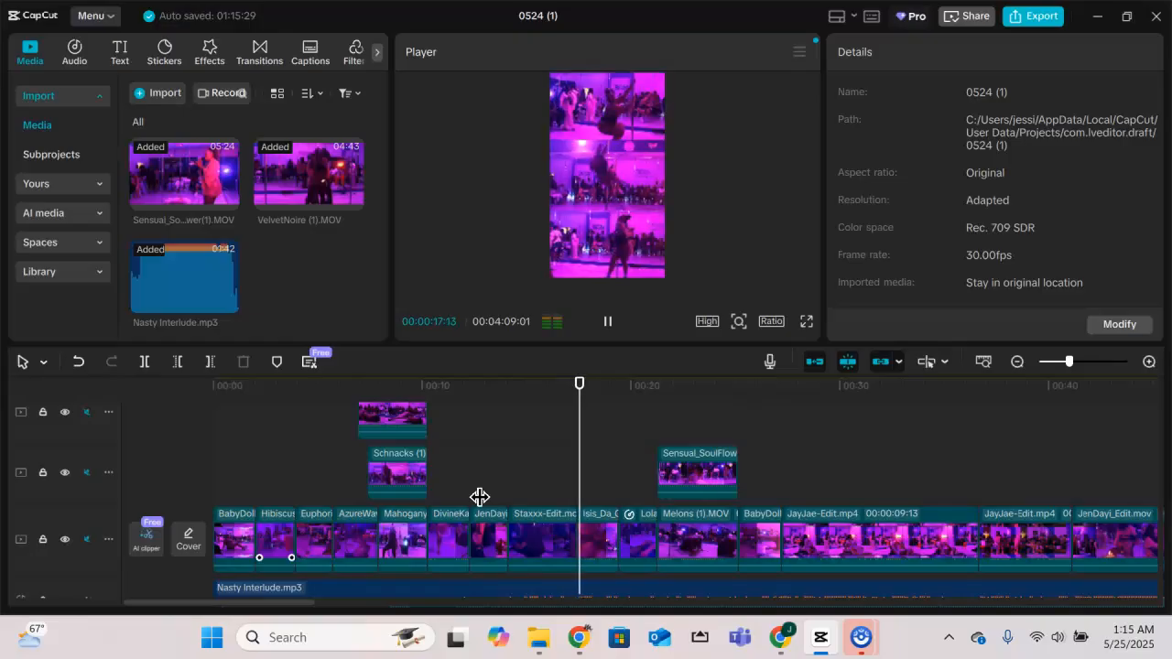
{"action": "key", "text": "space"}
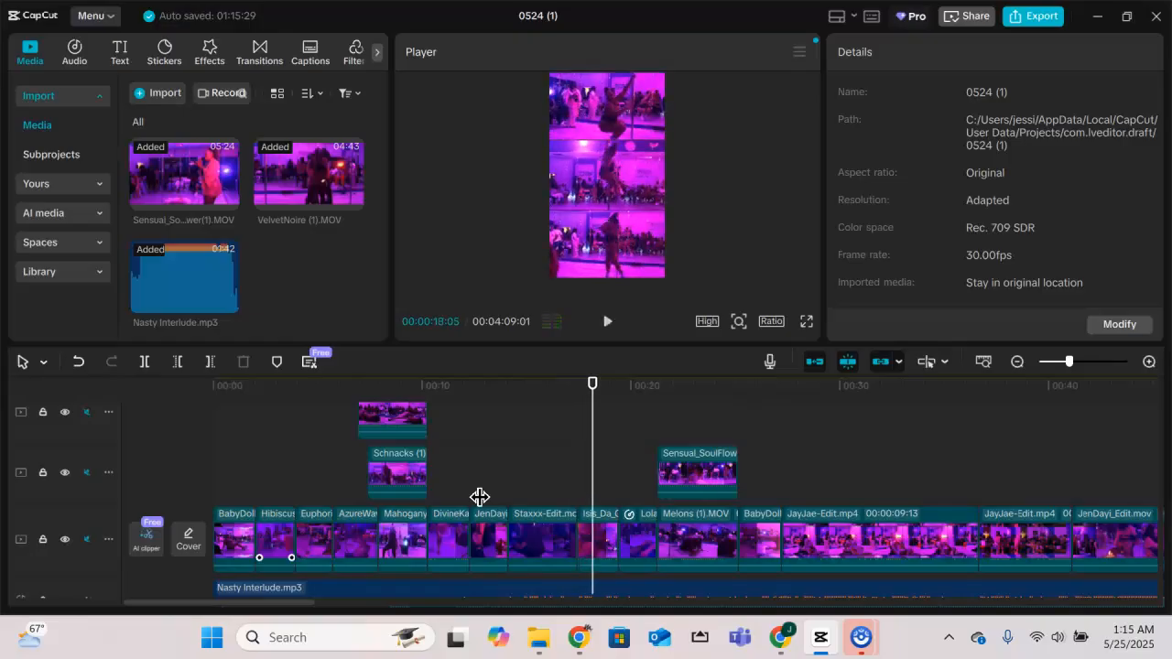
{"action": "left_click", "coordinate": [637, 531]}
{"action": "left_click", "coordinate": [631, 487]}
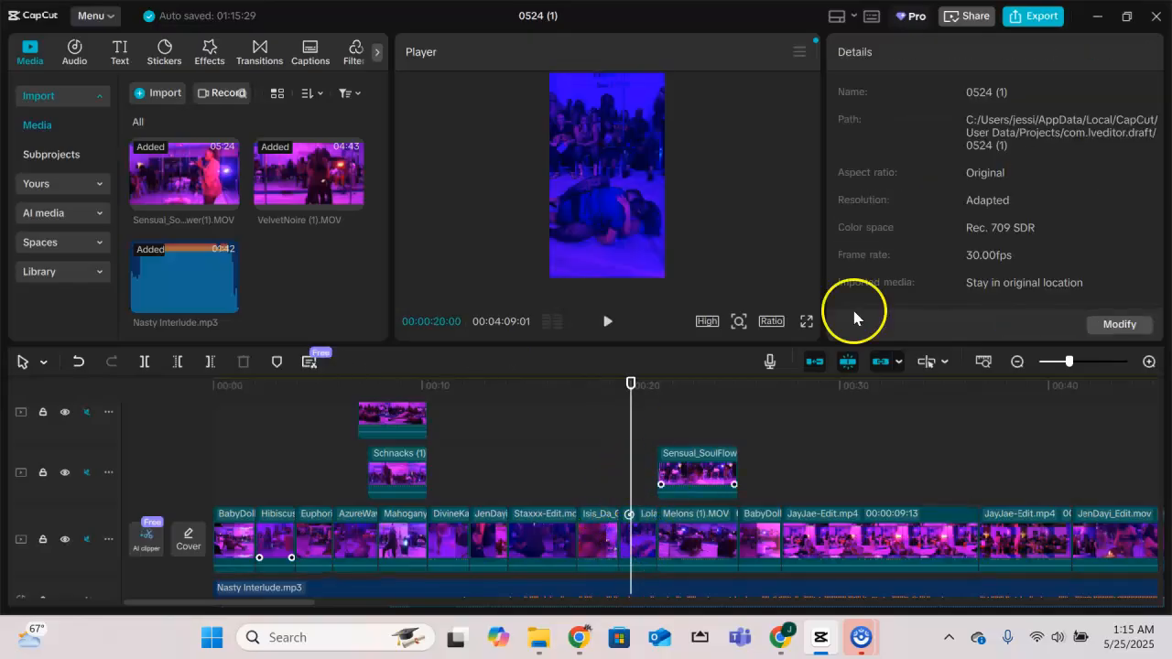
{"action": "left_click", "coordinate": [639, 541]}
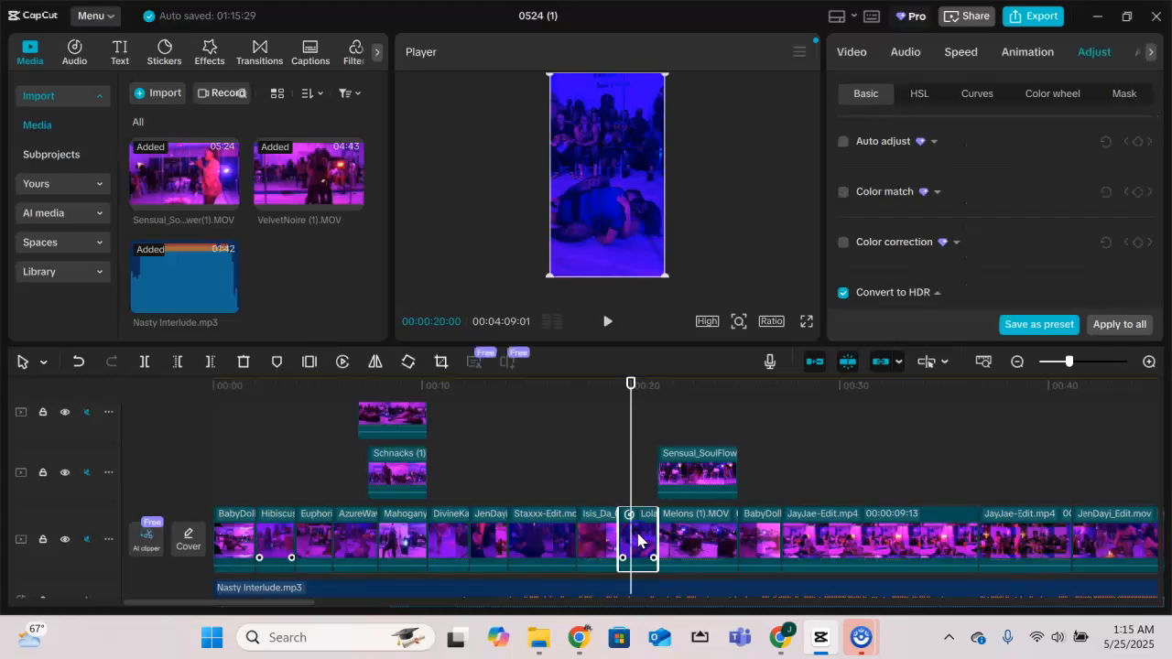
{"action": "left_click", "coordinate": [595, 513]}
{"action": "key", "text": "space"}
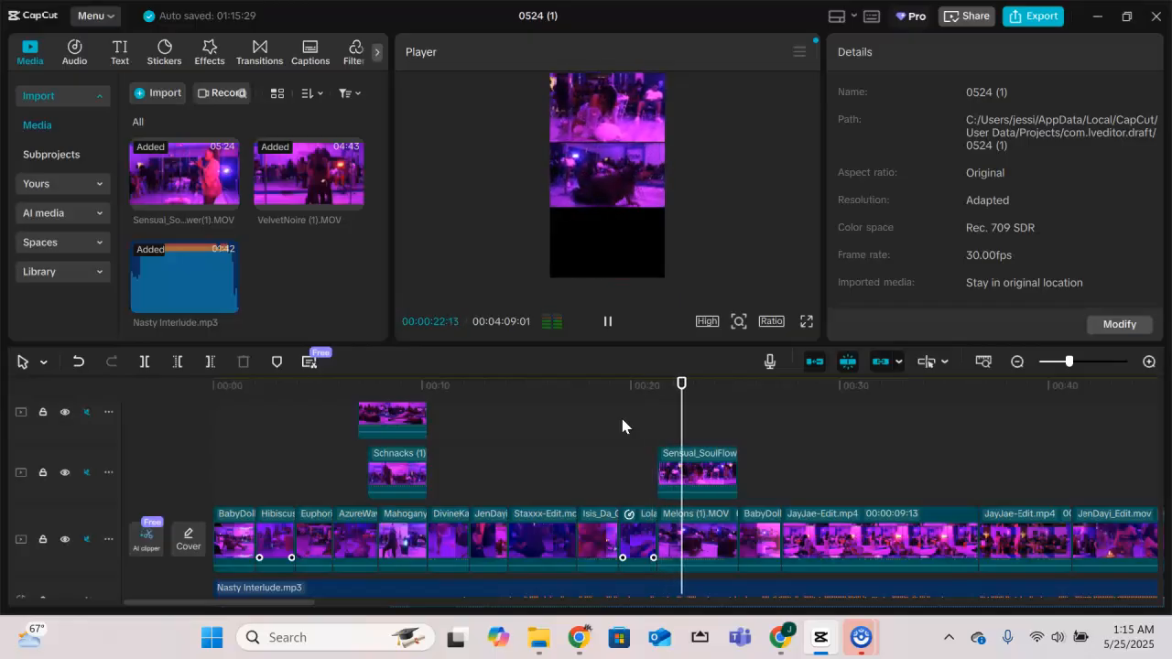
{"action": "key", "text": "space"}
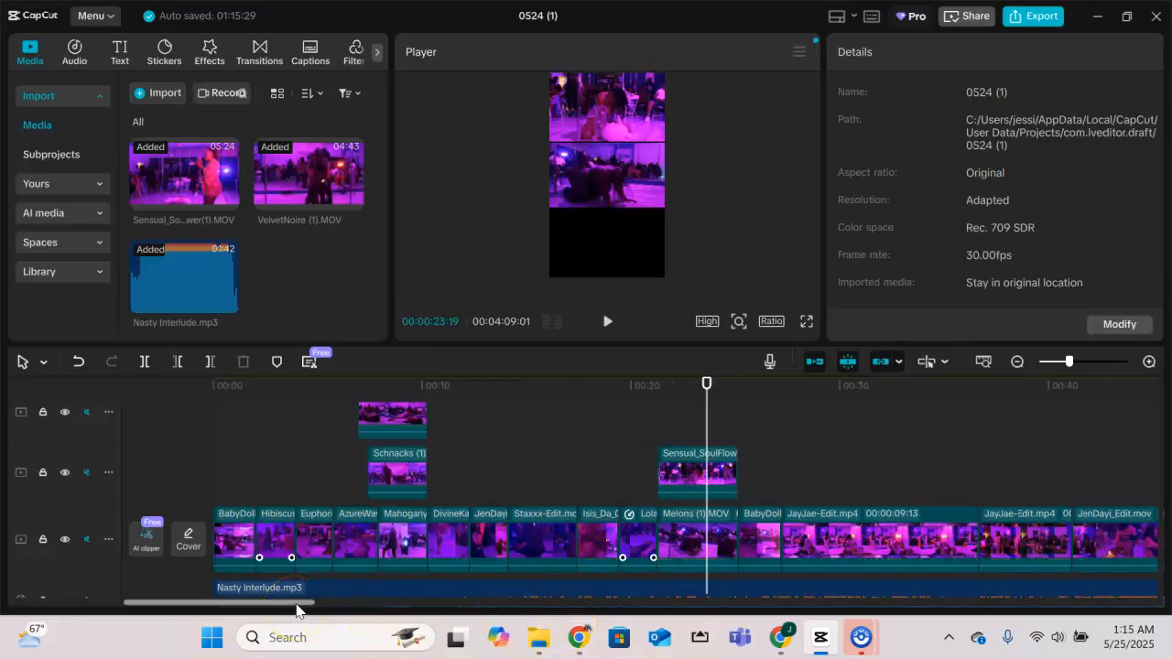
- Review the 10:18 VelvetNoire clip near the timeline's end, shorten it and stack it above the Sensual_SoulFlower clip at about 21 seconds
{"action": "left_click_drag", "start_coordinate": [296, 605], "coordinate": [309, 607]}
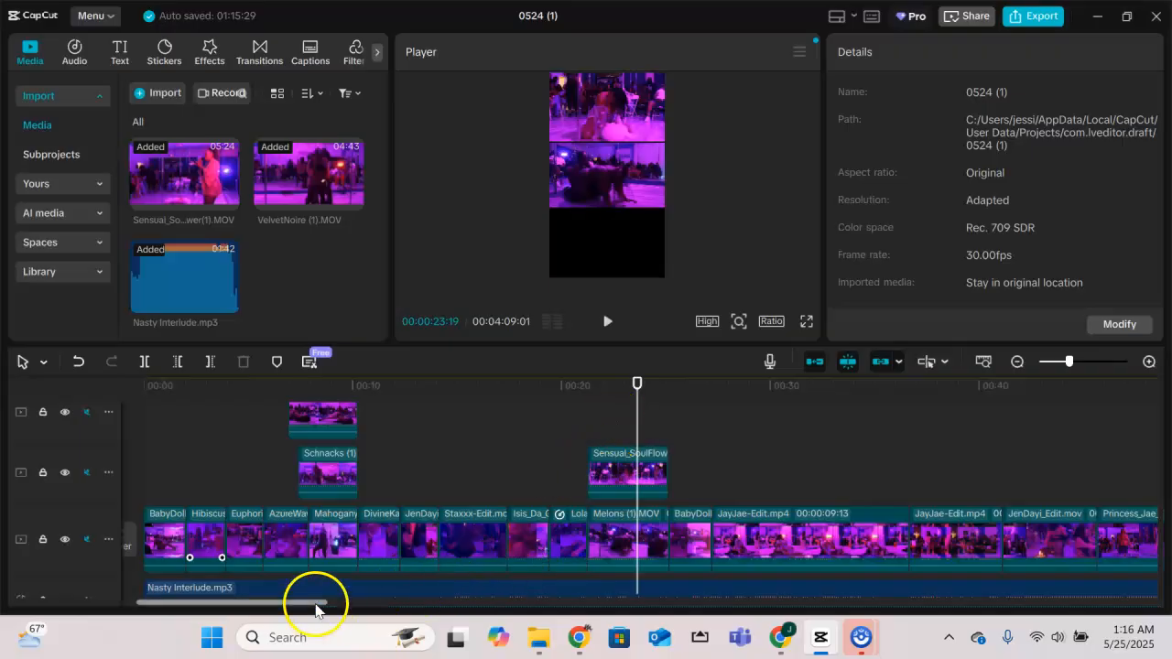
{"action": "mouse_move", "coordinate": [315, 608]}
{"action": "left_mouse_down"}
{"action": "mouse_move", "coordinate": [528, 608]}
{"action": "mouse_move", "coordinate": [305, 620]}
{"action": "left_mouse_up"}
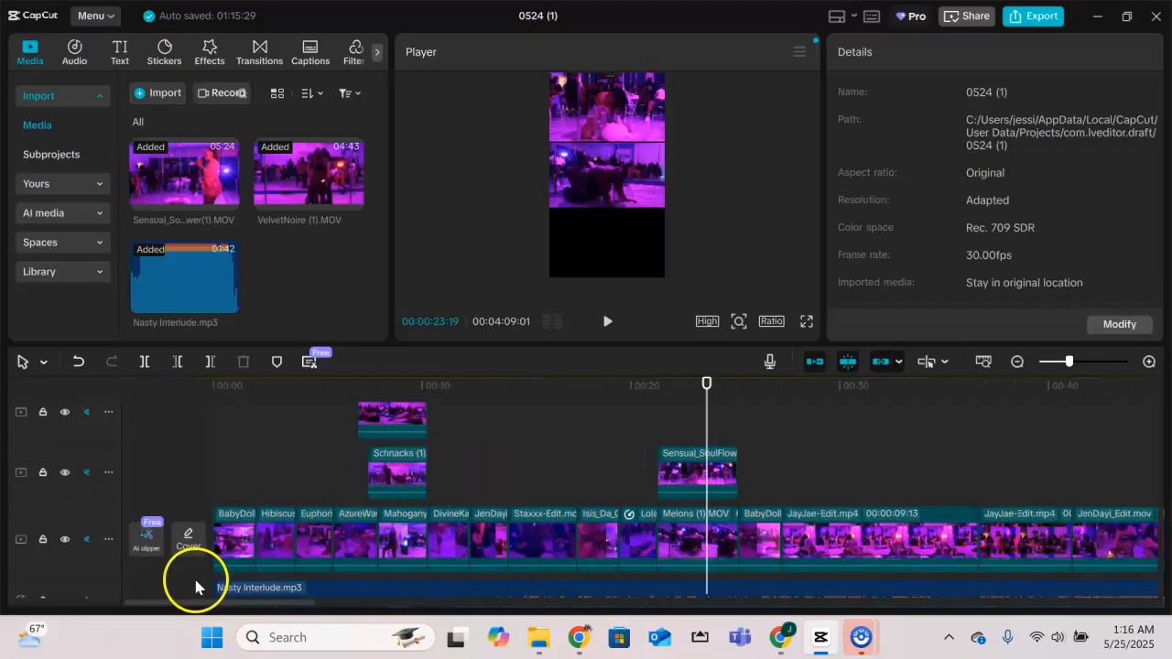
{"action": "left_click_drag", "start_coordinate": [196, 605], "coordinate": [991, 616]}
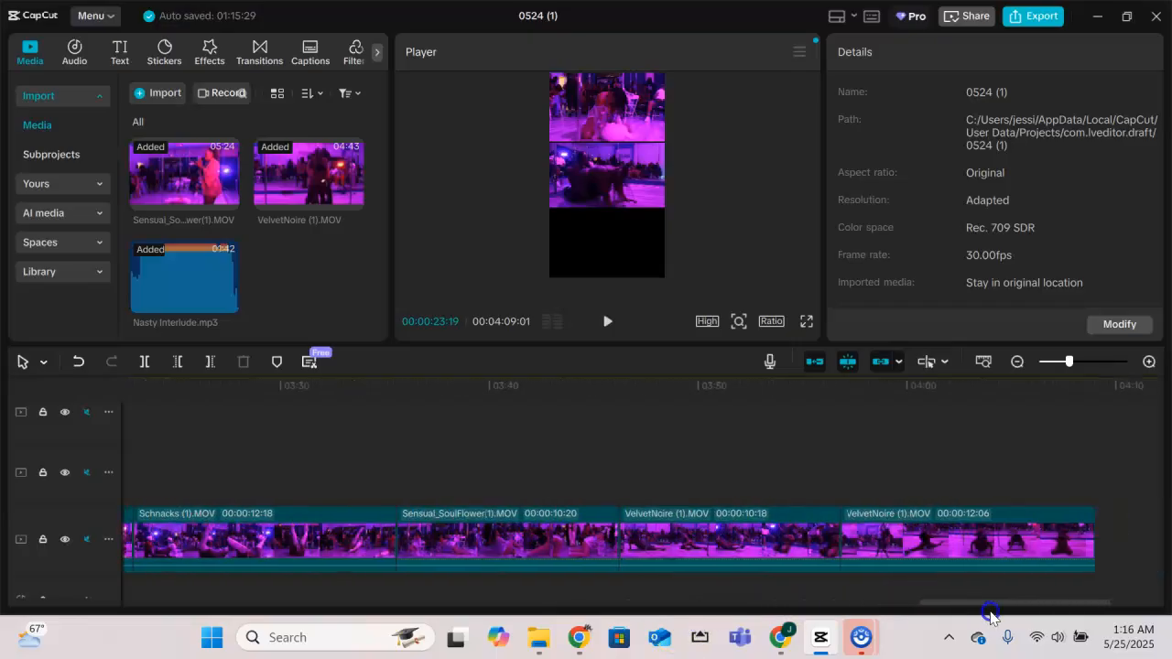
{"action": "left_click", "coordinate": [648, 486]}
{"action": "key", "text": "space"}
{"action": "key", "text": "space"}
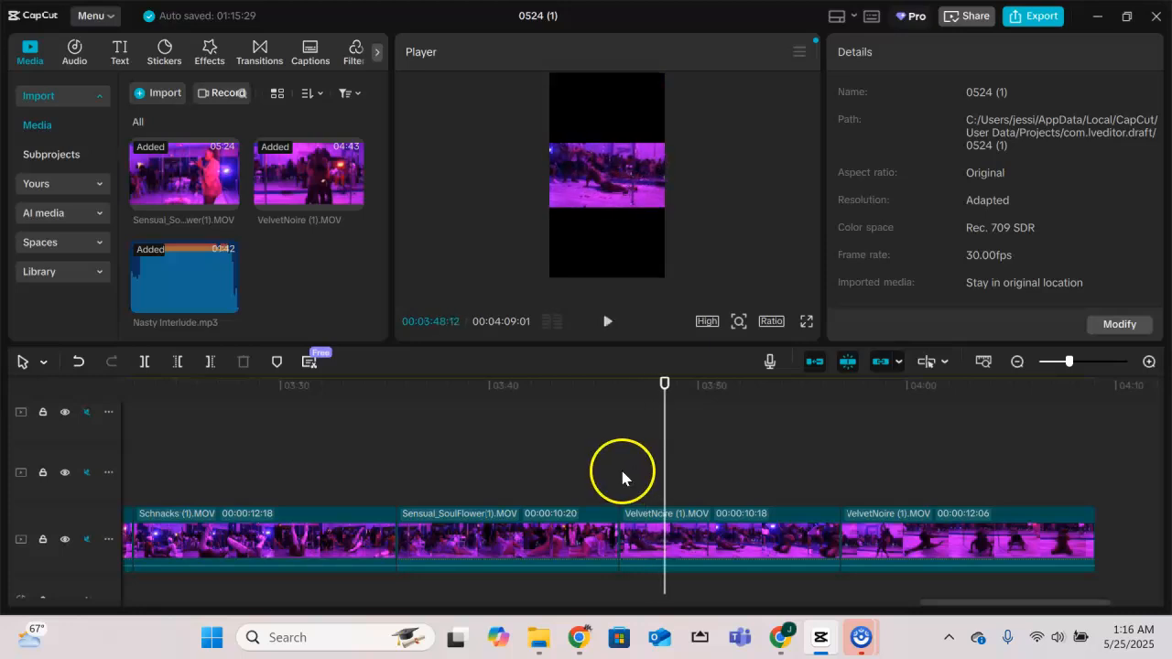
{"action": "left_click", "coordinate": [622, 481]}
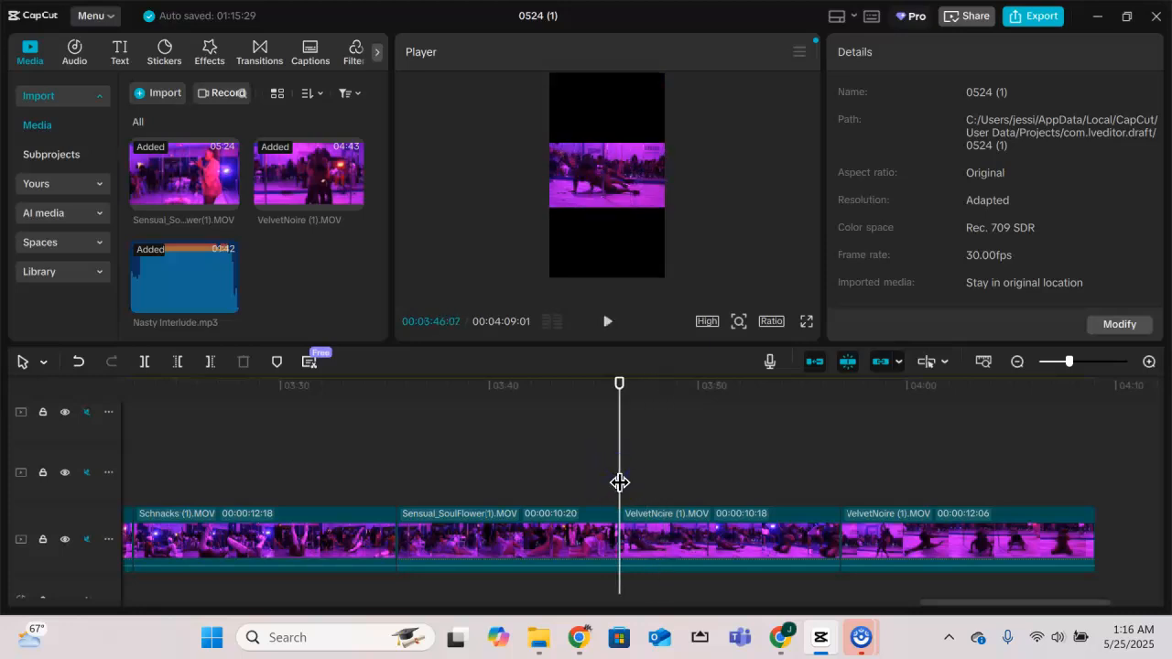
{"action": "left_click_drag", "start_coordinate": [620, 481], "coordinate": [775, 471]}
{"action": "left_click", "coordinate": [796, 521]}
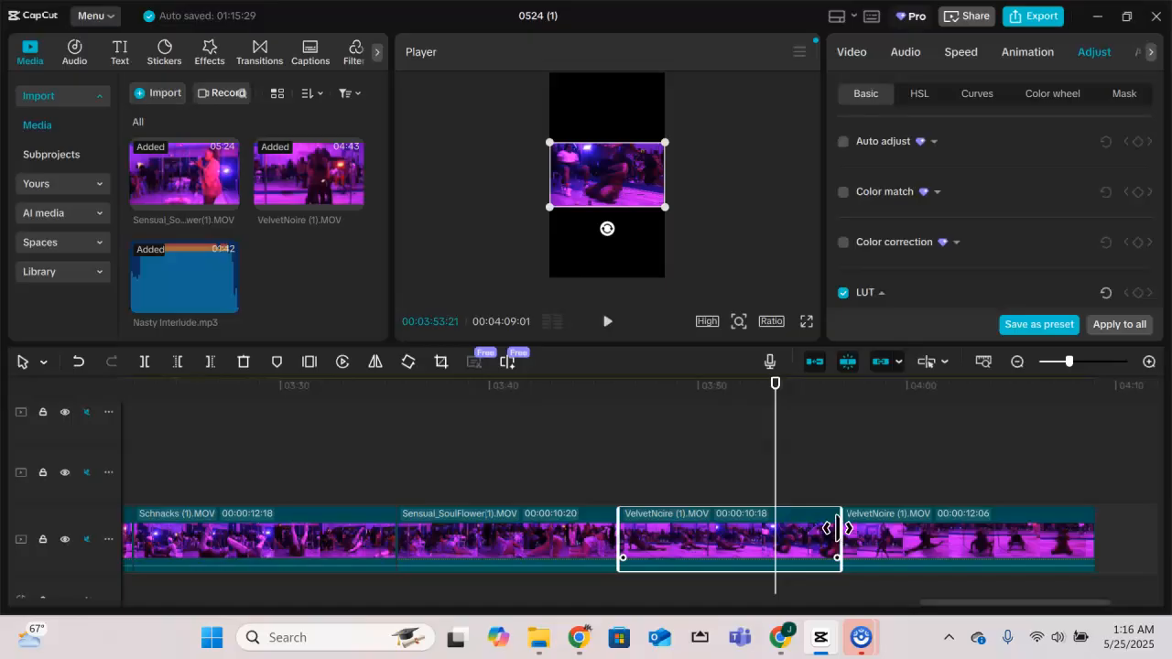
{"action": "left_click_drag", "start_coordinate": [843, 529], "coordinate": [776, 555]}
{"action": "left_click_drag", "start_coordinate": [623, 542], "coordinate": [730, 475]}
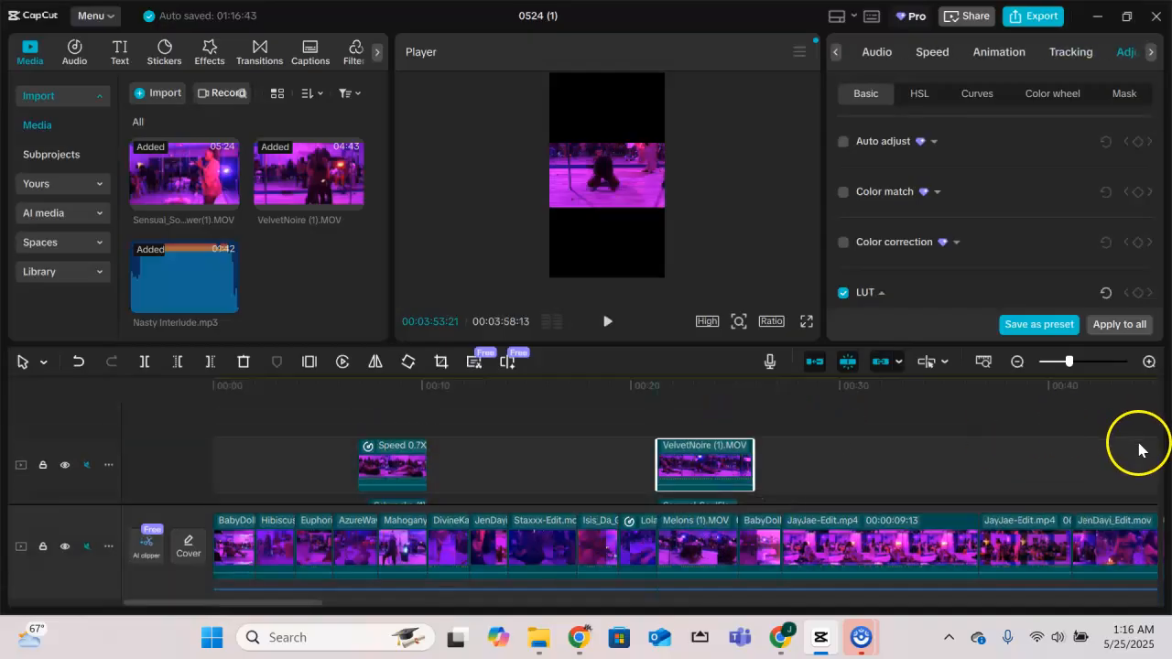
- Place the stacked VelvetNoire clip in the empty bottom third of the frame, at position X 0, Y -1313
{"action": "left_click_drag", "start_coordinate": [1154, 456], "coordinate": [1154, 464]}
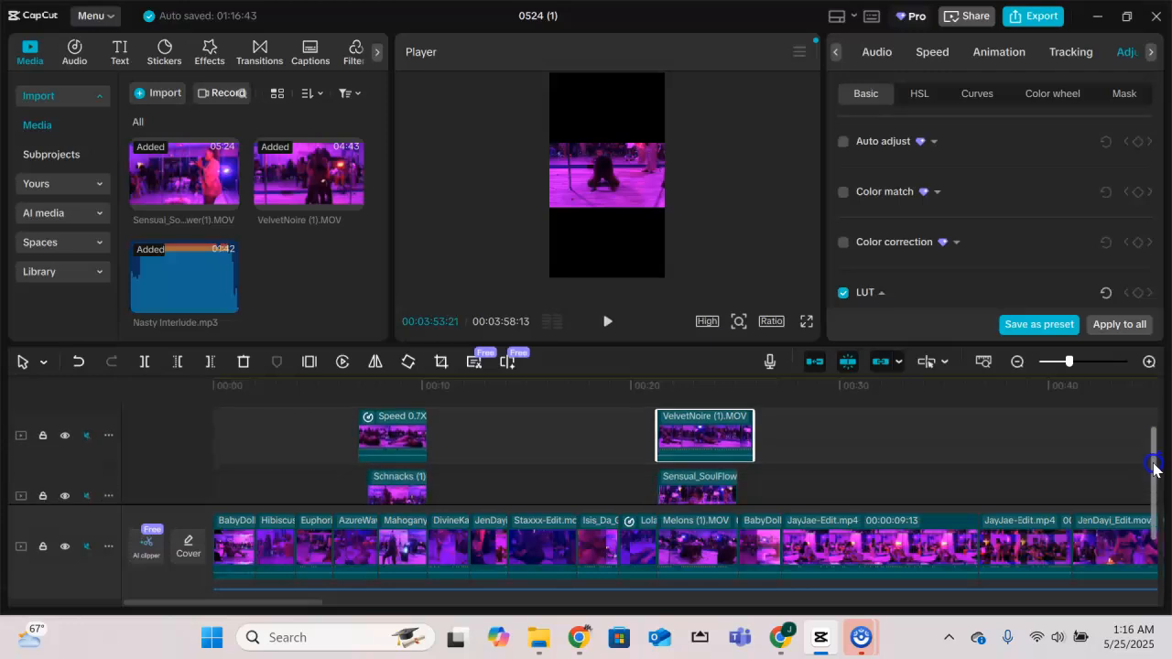
{"action": "left_click", "coordinate": [645, 455]}
{"action": "key", "text": "space"}
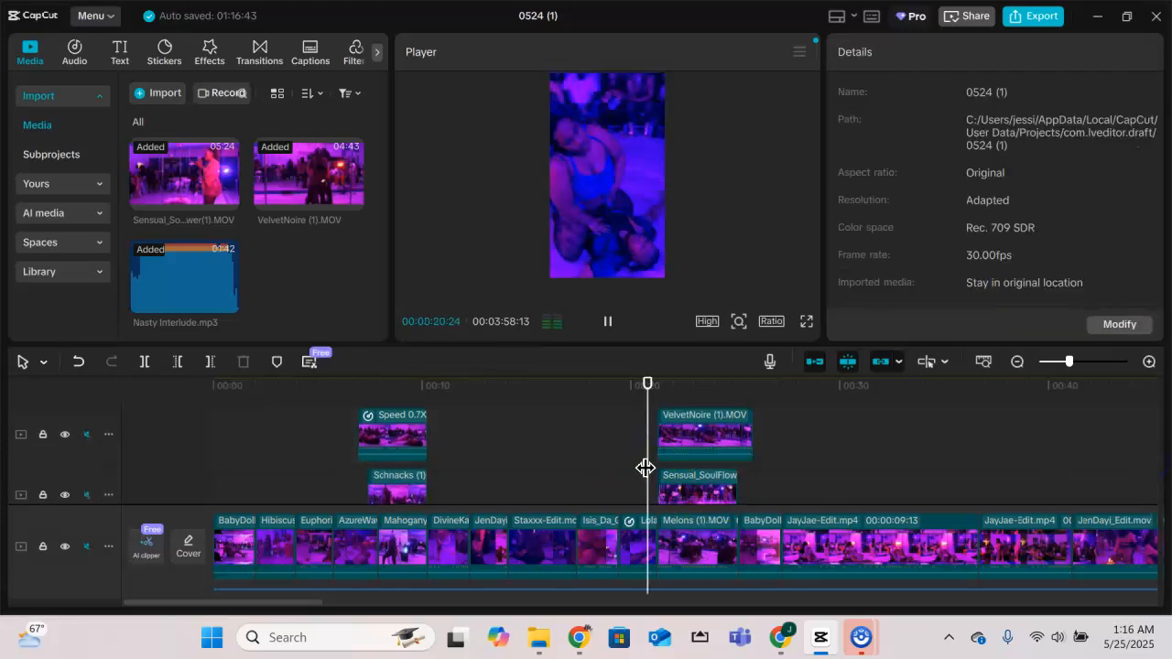
{"action": "key", "text": "space"}
{"action": "left_click", "coordinate": [683, 419]}
{"action": "left_click_drag", "start_coordinate": [609, 165], "coordinate": [607, 234]}
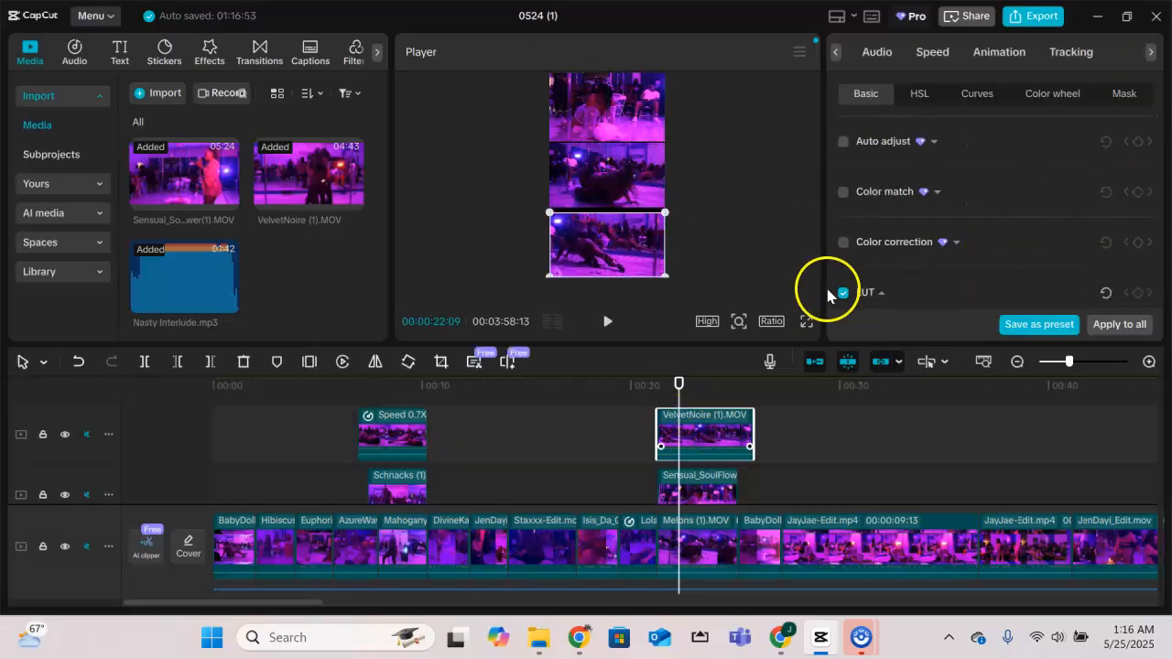
- Set the VelvetNoire clip's scale to 113% so it fills its third of the frame
{"action": "left_click", "coordinate": [836, 52]}
{"action": "left_click", "coordinate": [887, 74]}
{"action": "left_click", "coordinate": [1059, 198]}
{"action": "type", "text": "113"}
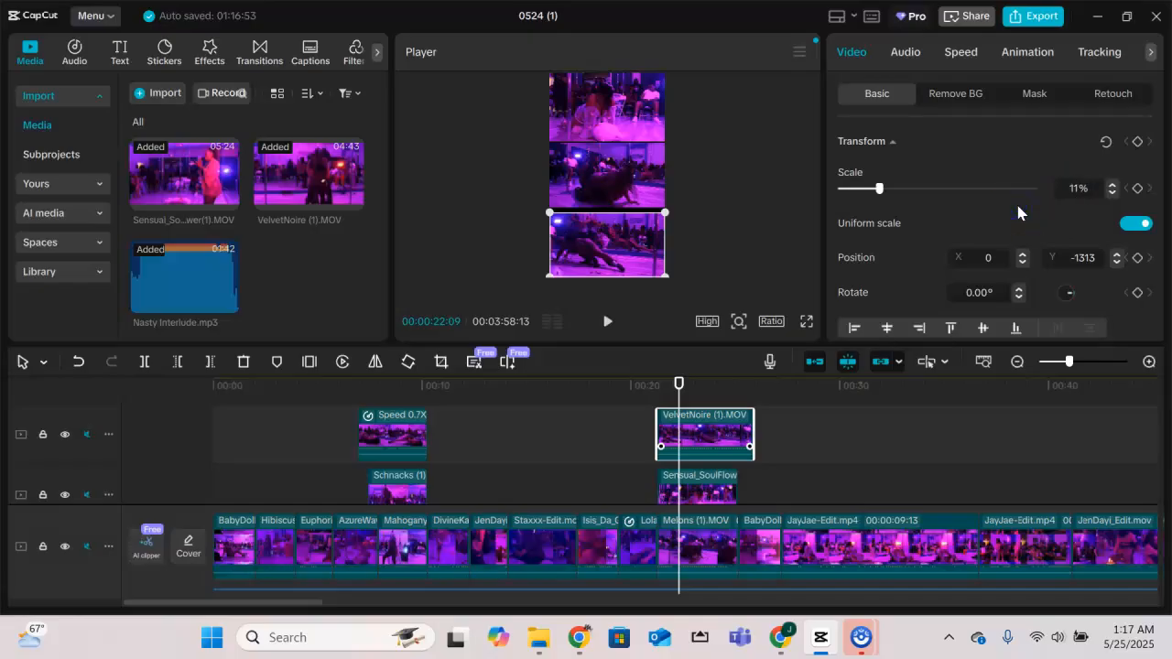
{"action": "key", "text": "Return"}
{"action": "left_click", "coordinate": [715, 240]}
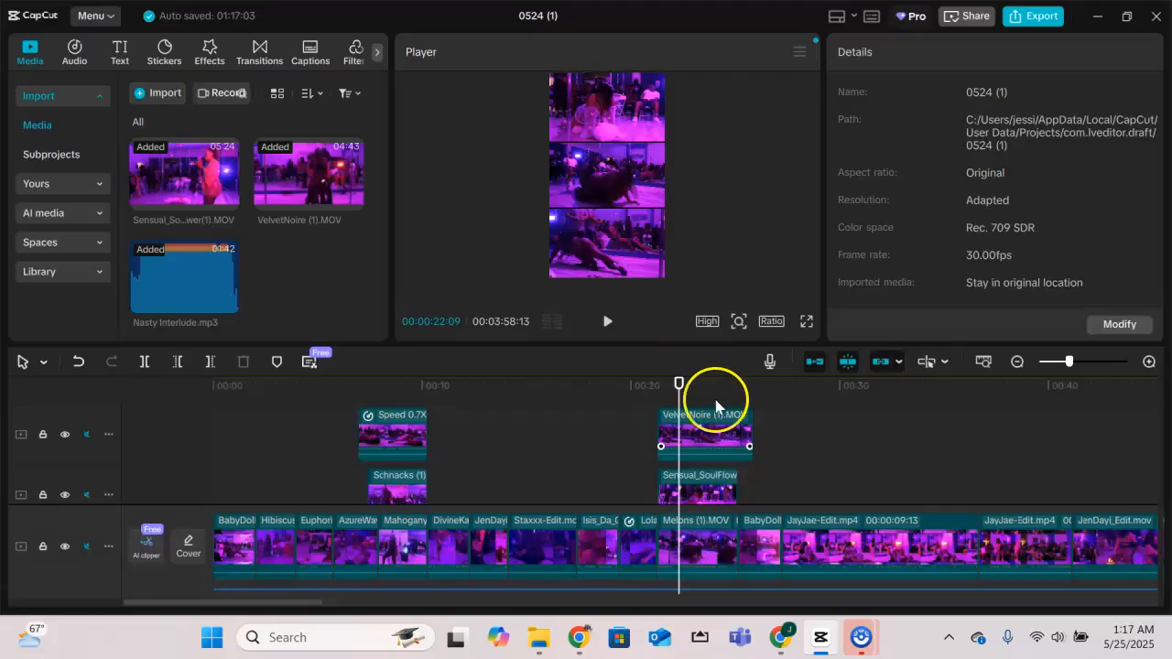
- Preview the start of the three-clip stack from about 20 seconds
{"action": "left_click", "coordinate": [725, 440]}
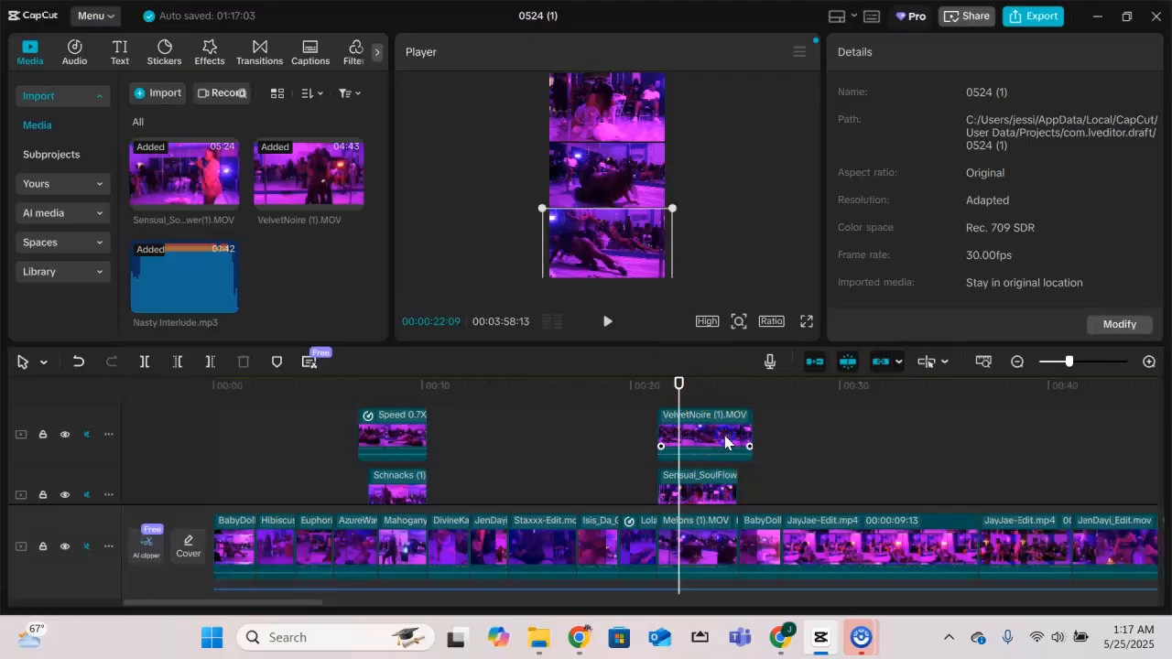
{"action": "left_click", "coordinate": [640, 397]}
{"action": "key", "text": "space"}
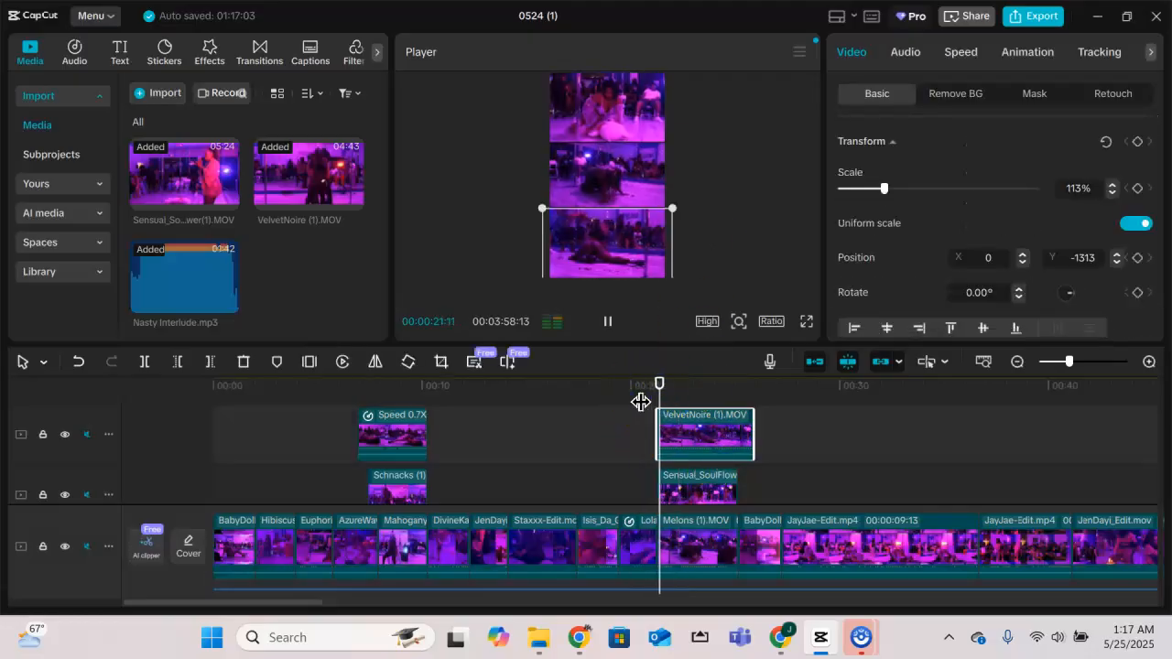
{"action": "left_click", "coordinate": [641, 407]}
- Set the Lola clip's Contrast to 5
{"action": "left_click", "coordinate": [625, 497]}
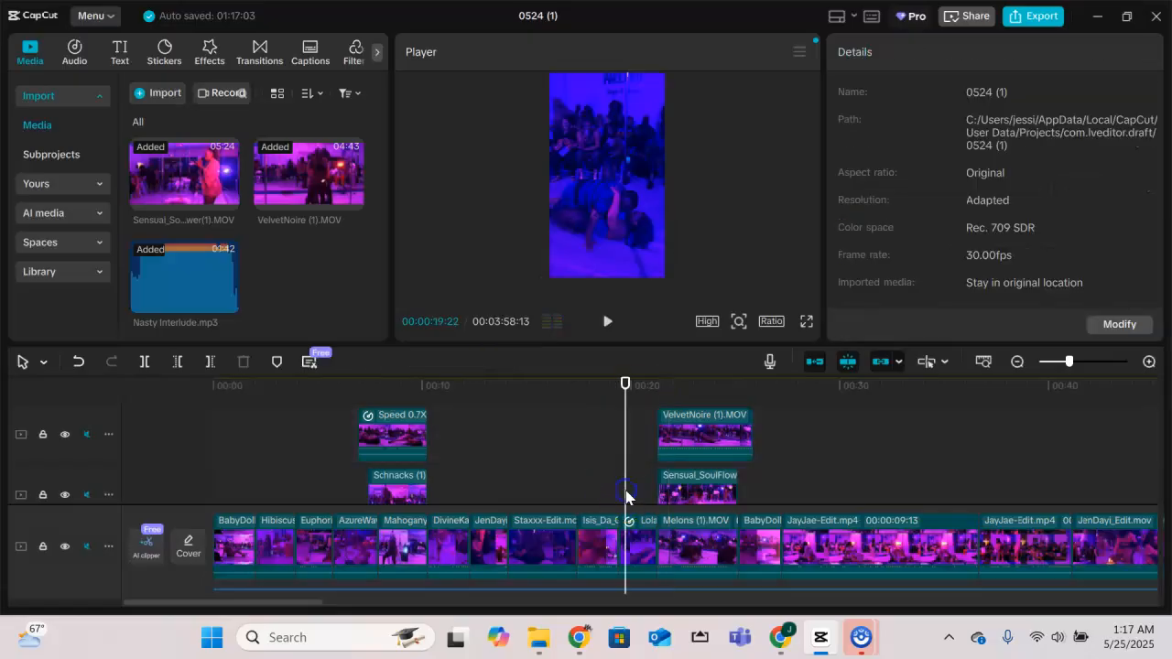
{"action": "left_click", "coordinate": [636, 555]}
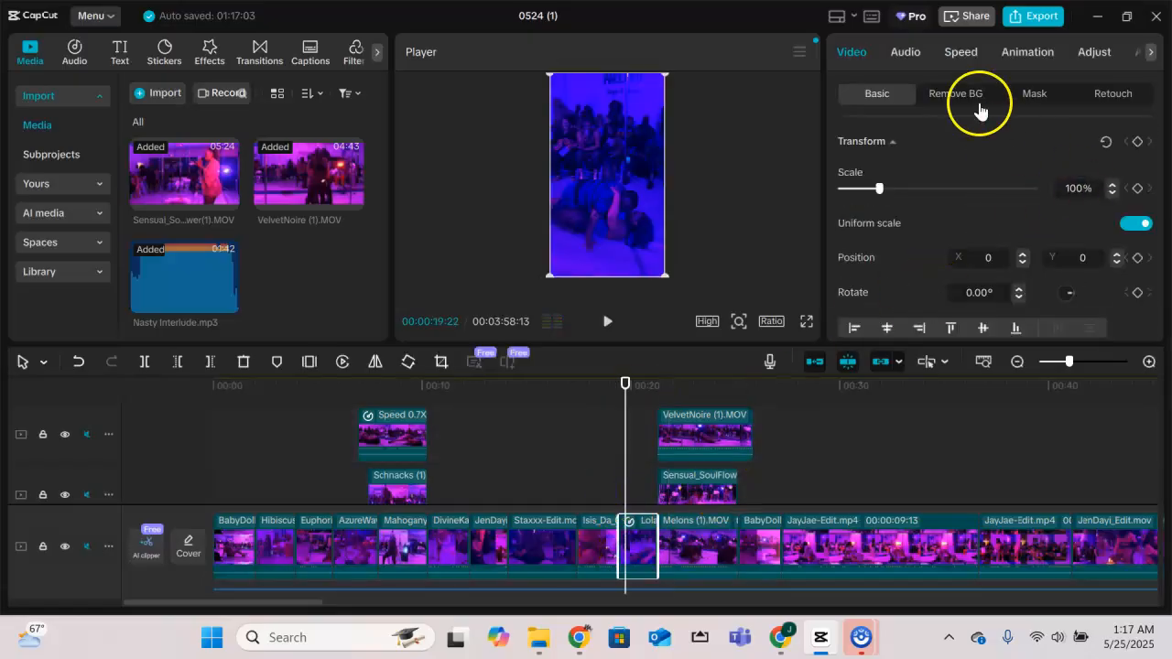
{"action": "left_click", "coordinate": [1099, 57]}
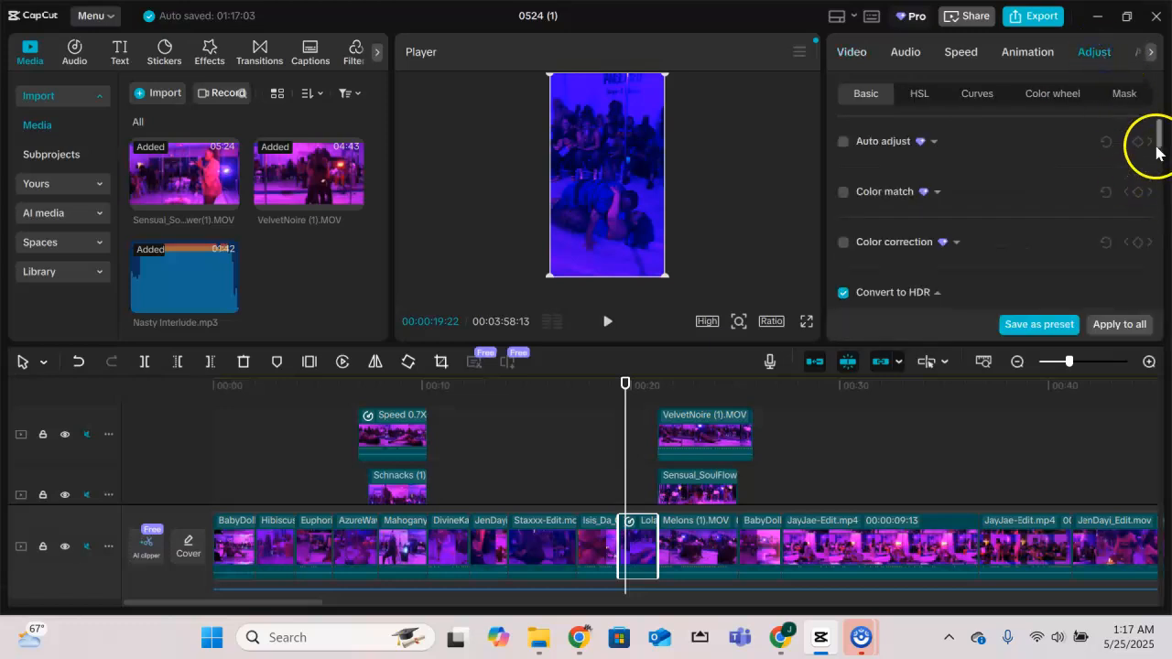
{"action": "left_click_drag", "start_coordinate": [1160, 142], "coordinate": [1170, 252]}
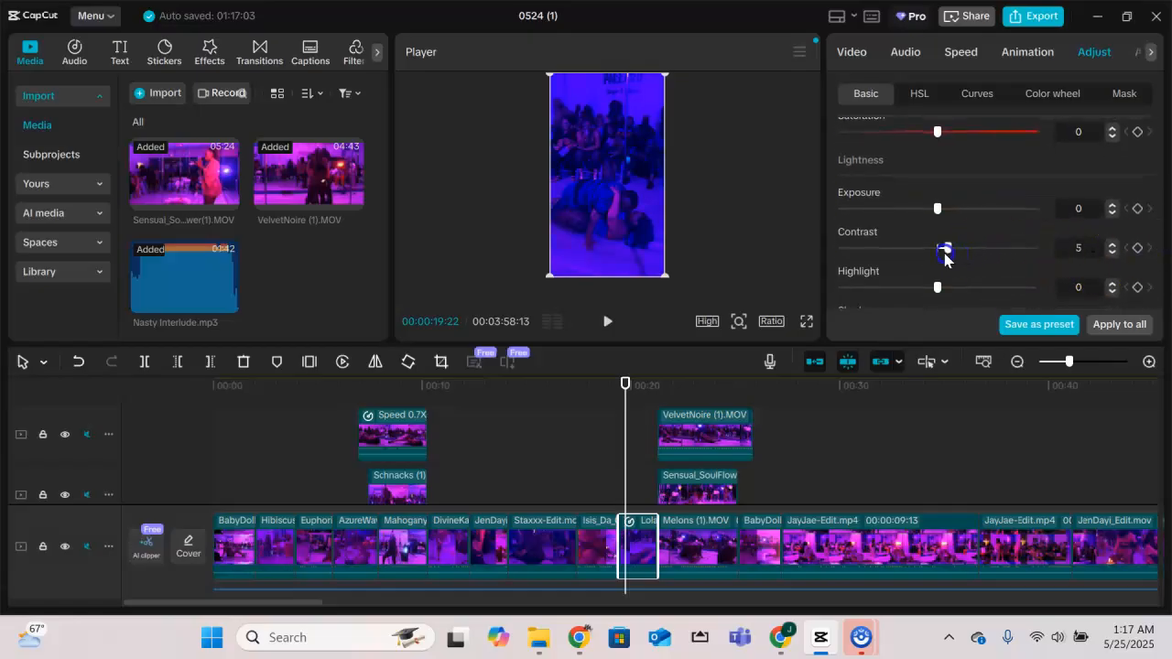
- Preview the adjusted Lola clip and the full Melons, Sensual_SoulFlower and VelvetNoire stack up to about 25 seconds
{"action": "left_click", "coordinate": [602, 448]}
{"action": "key", "text": "space"}
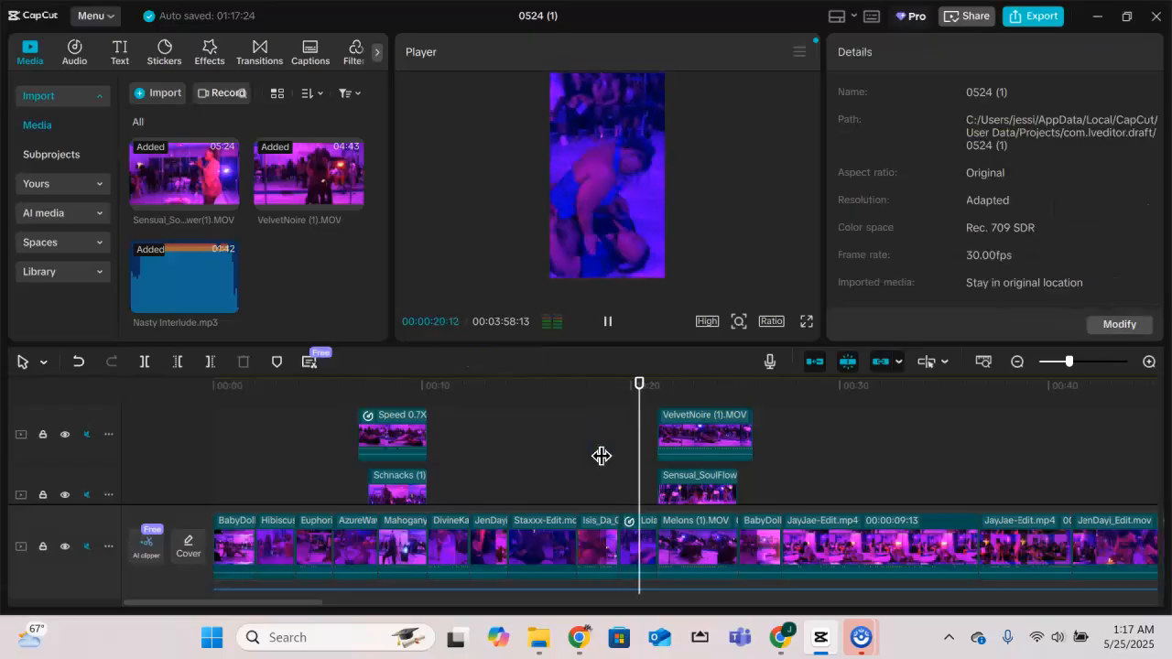
{"action": "key", "text": "space"}
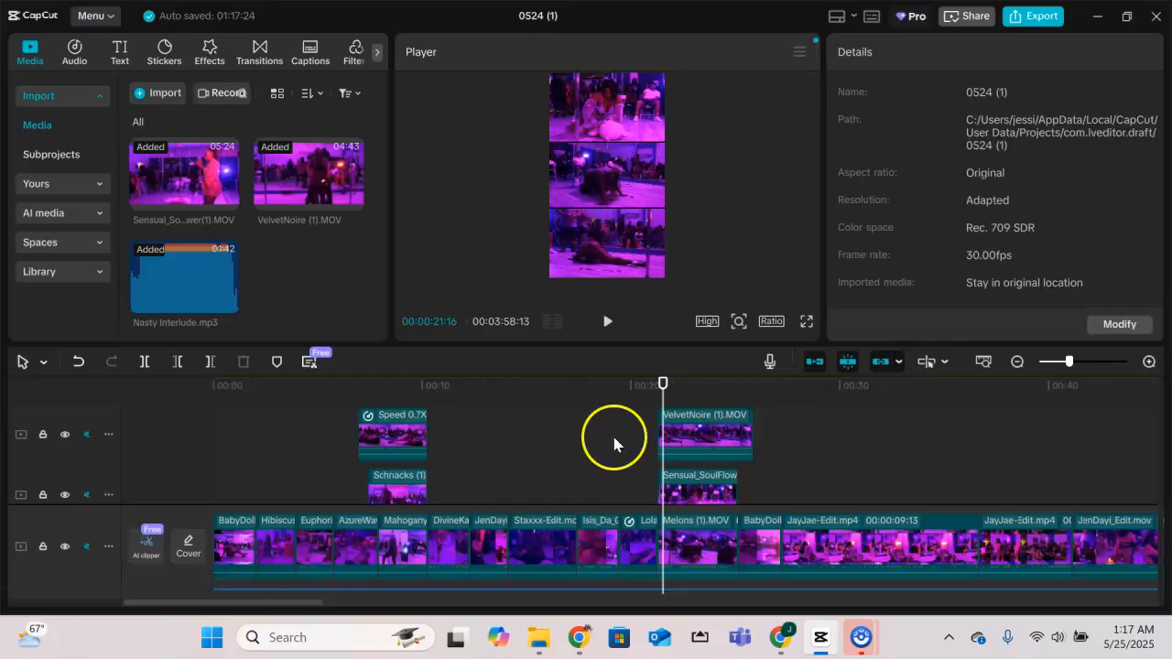
{"action": "left_click", "coordinate": [630, 438]}
{"action": "key", "text": "space"}
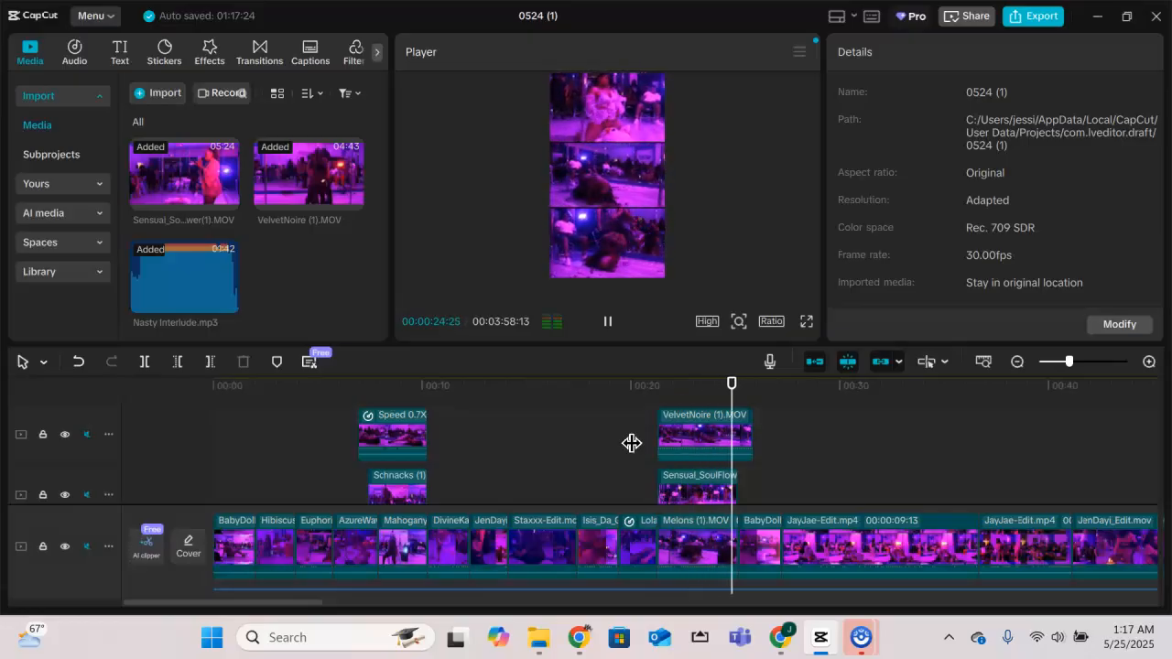
{"action": "key", "text": "space"}
- Trim the end of the stacked VelvetNoire clip to 00:00:25:08, then return the playhead to about 18 seconds
{"action": "left_click", "coordinate": [739, 441]}
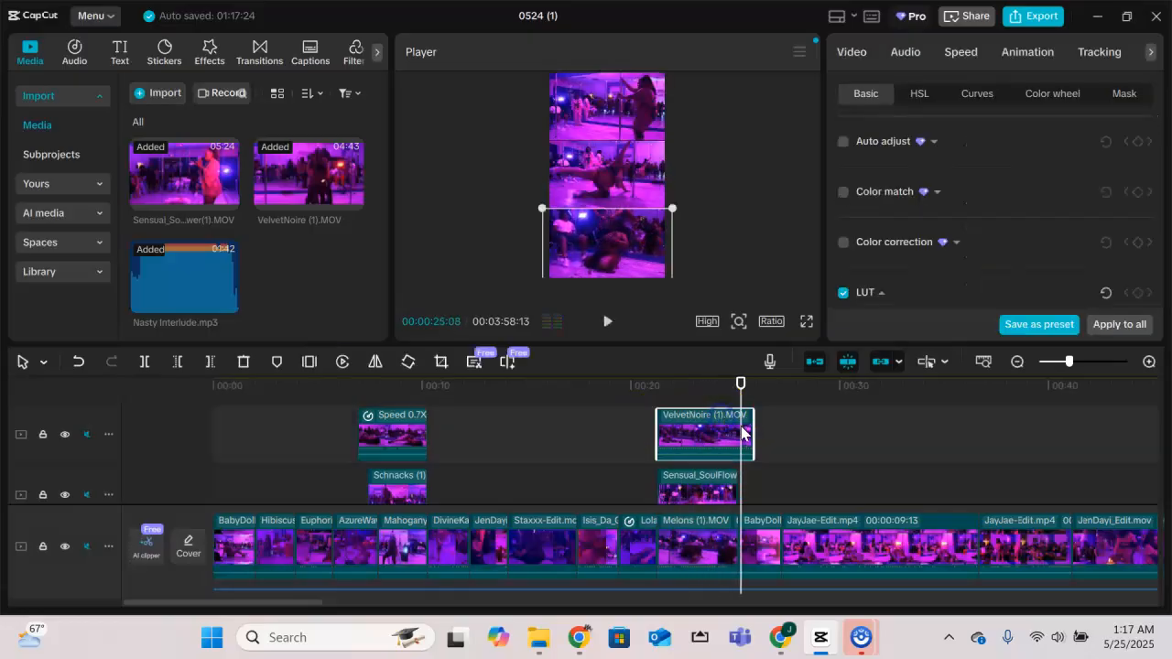
{"action": "left_click_drag", "start_coordinate": [741, 441], "coordinate": [739, 446]}
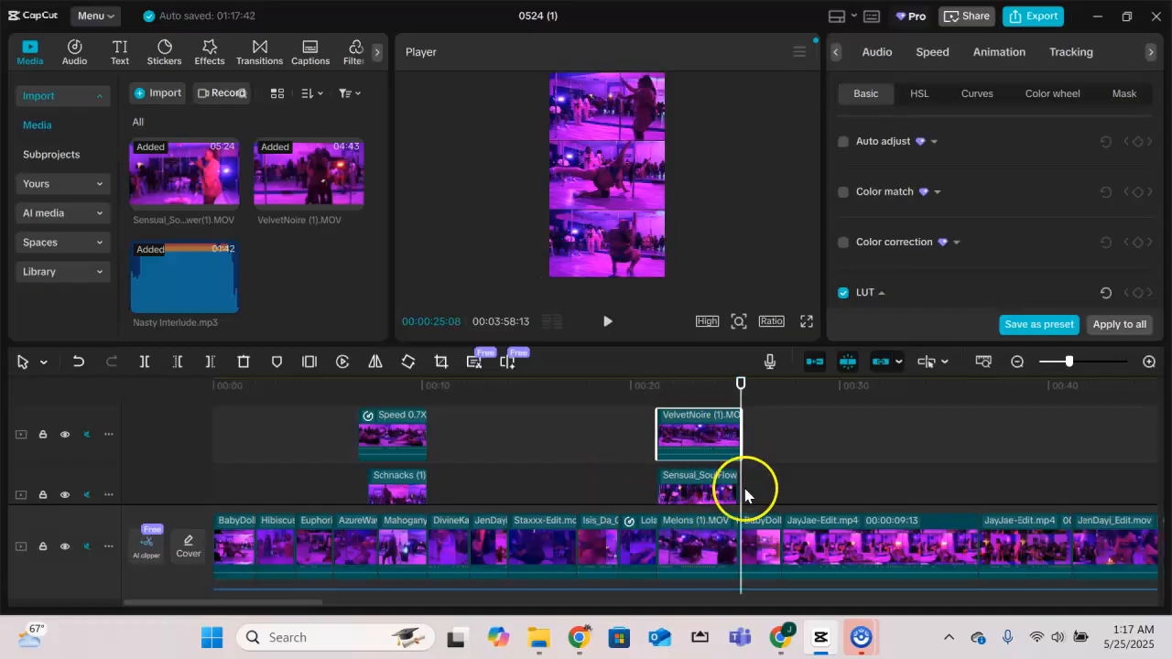
{"action": "left_click", "coordinate": [601, 435]}
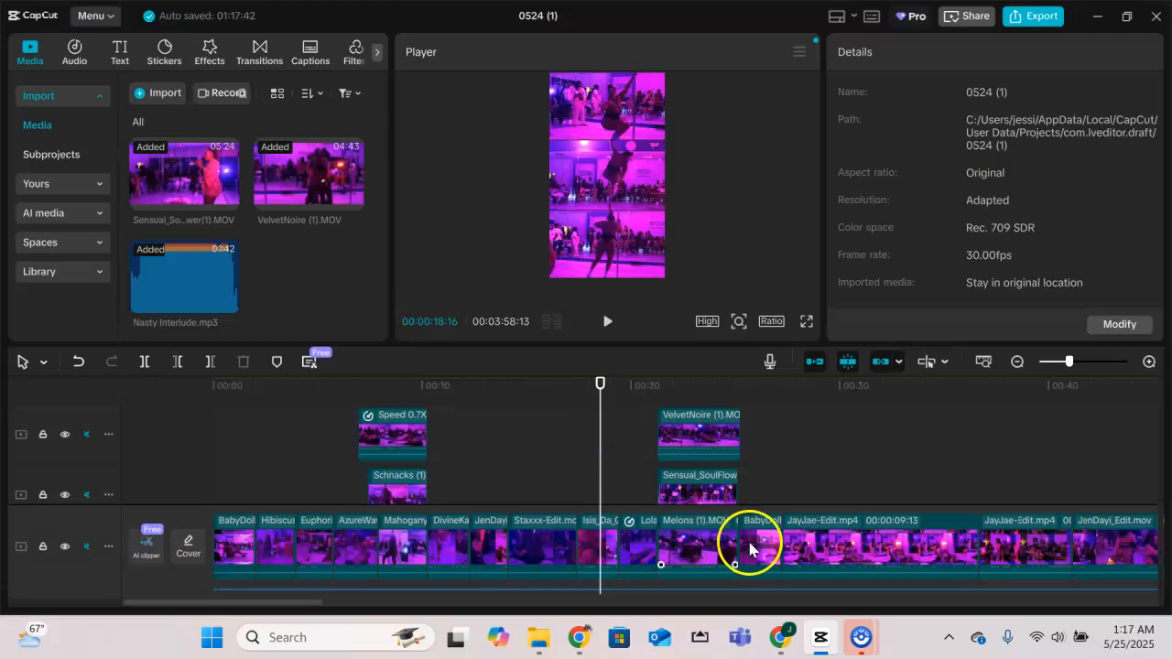
{"action": "left_click_drag", "start_coordinate": [299, 602], "coordinate": [273, 591]}
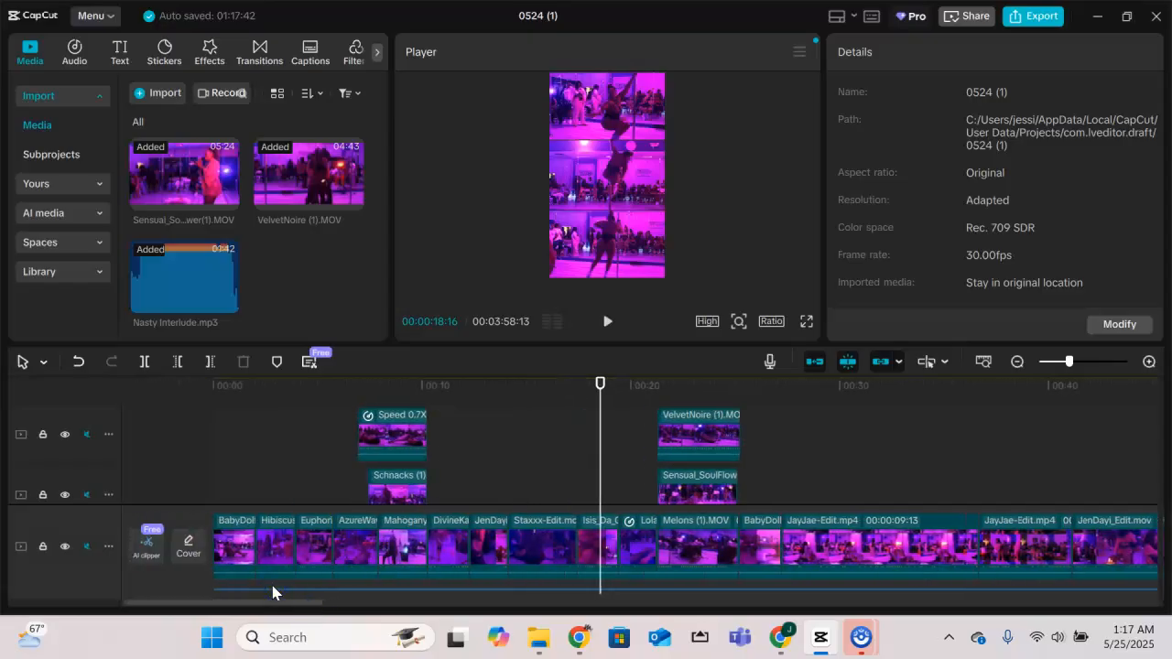